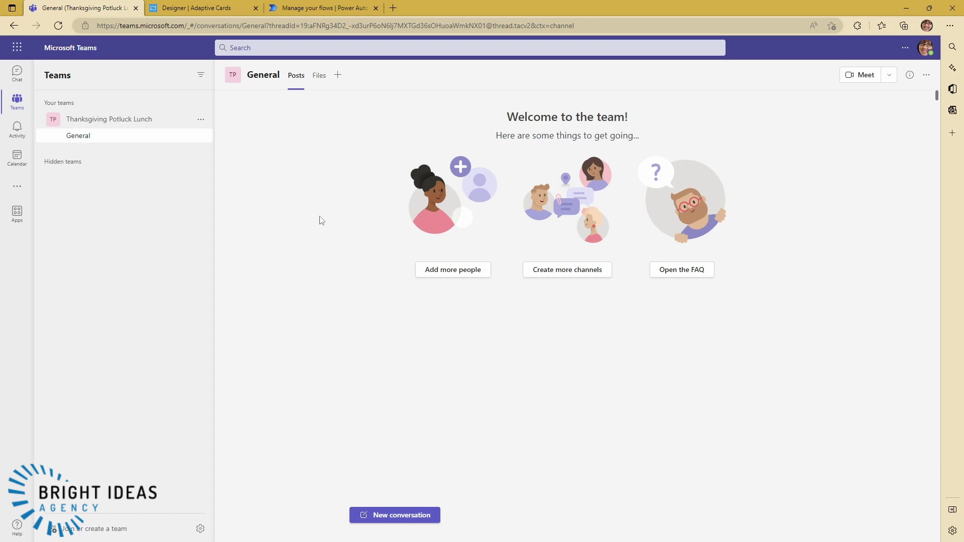
Add a Lists tab to the General channel in Teams
{"action": "left_click", "coordinate": [338, 75]}
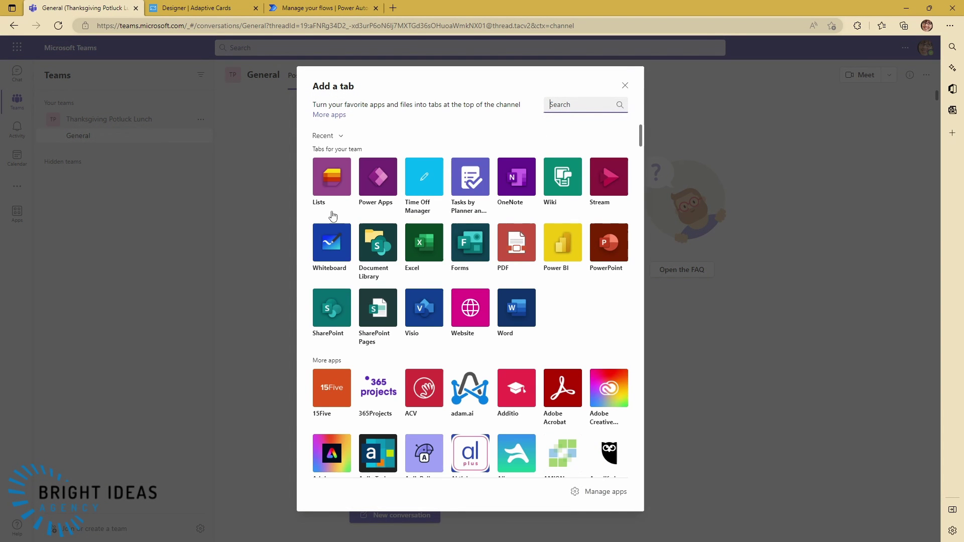
{"action": "left_click", "coordinate": [331, 182]}
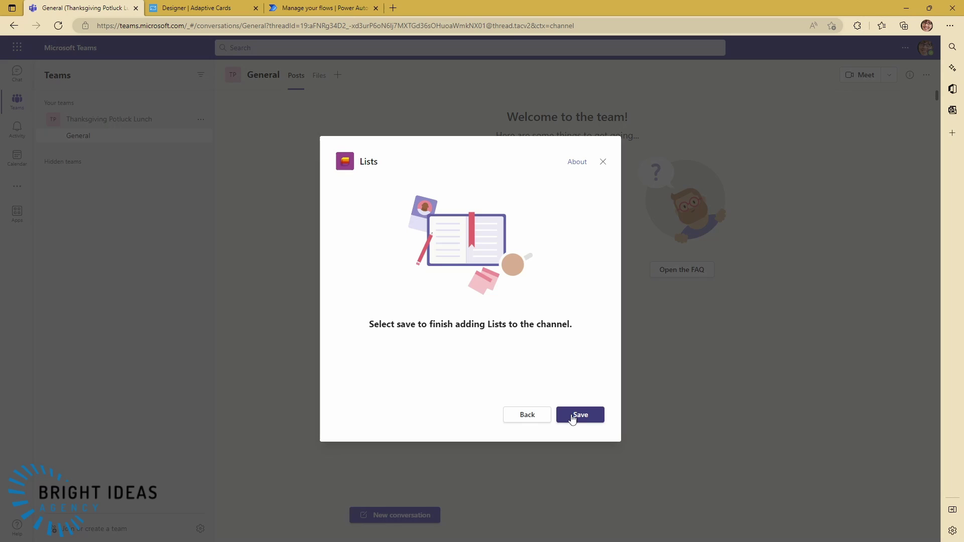
{"action": "left_click", "coordinate": [577, 415]}
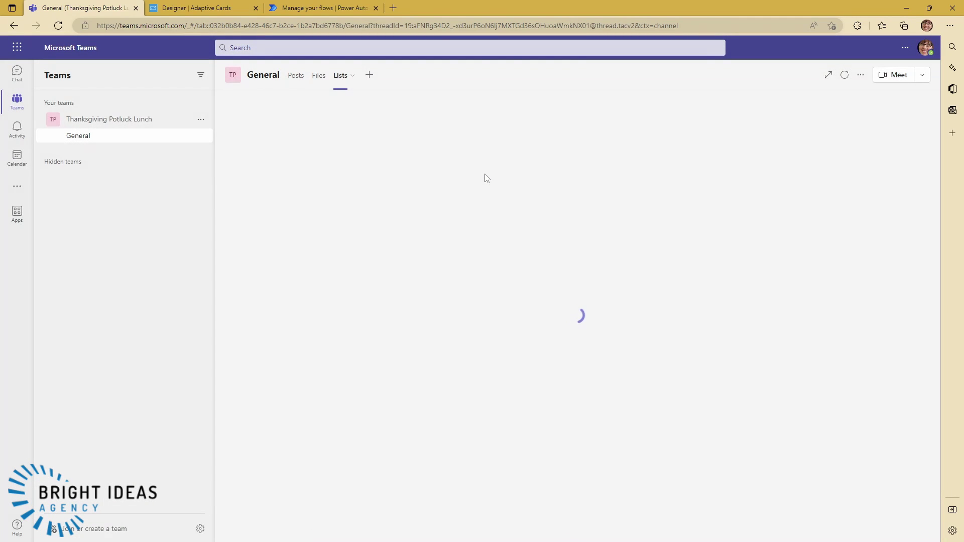
Create a new blank list named 'Lunch Menu'
{"action": "left_click", "coordinate": [517, 355]}
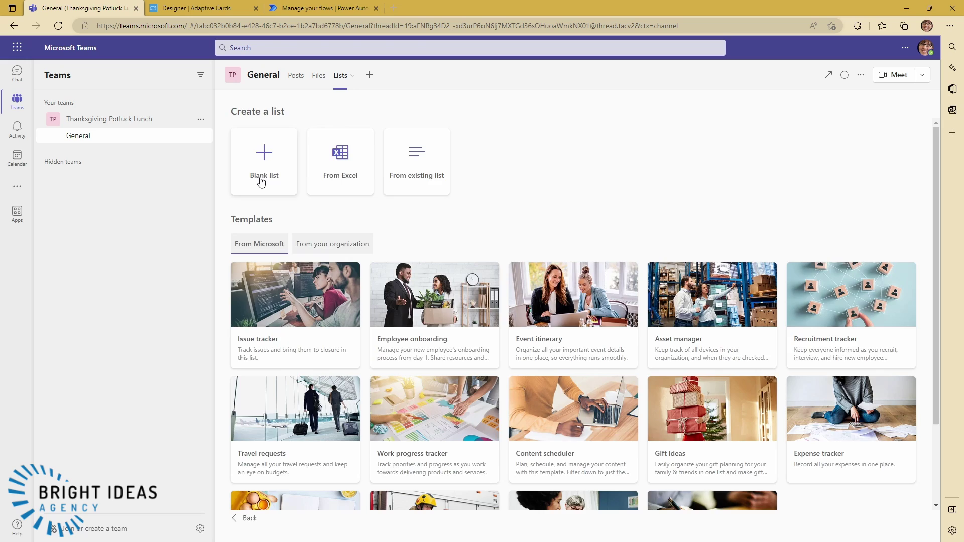
{"action": "left_click", "coordinate": [260, 180]}
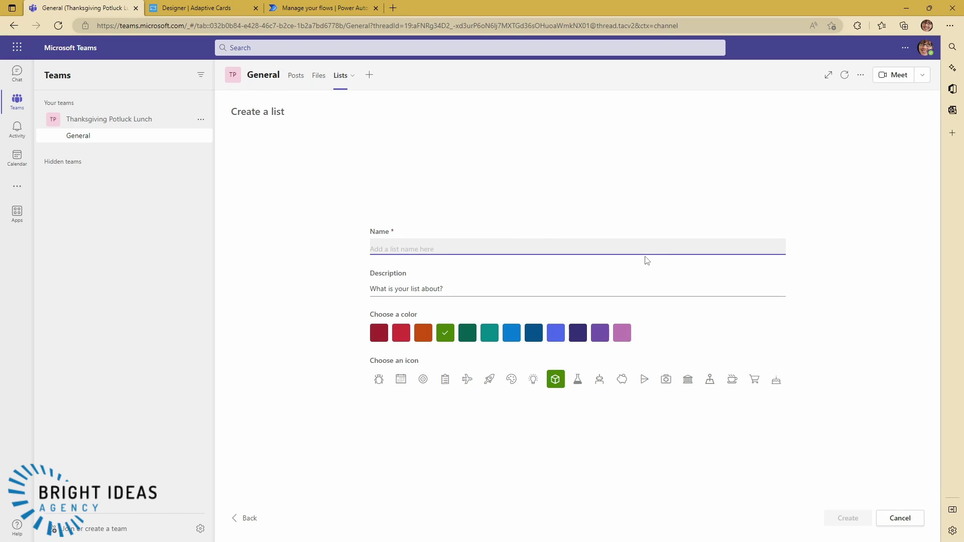
{"action": "type", "text": "Lunch Menu"}
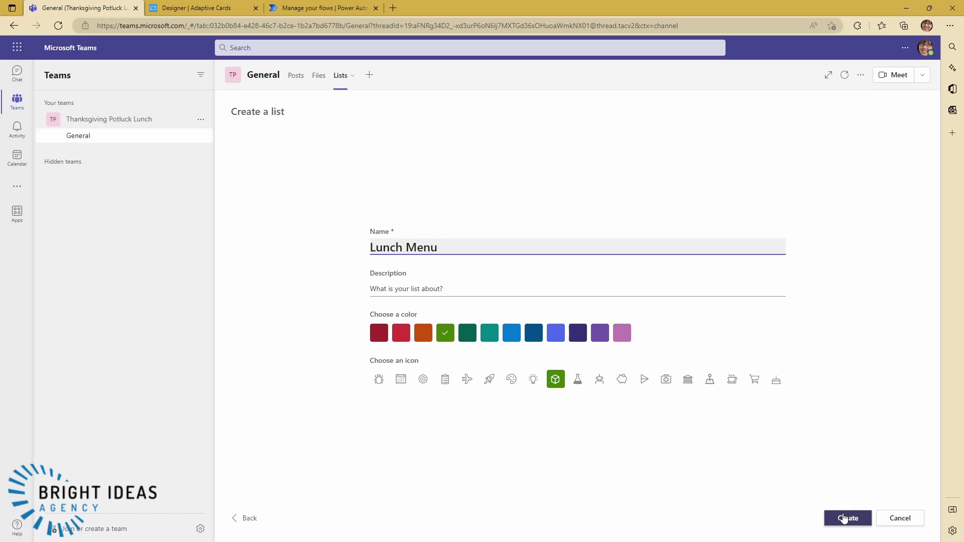
{"action": "left_click", "coordinate": [844, 519]}
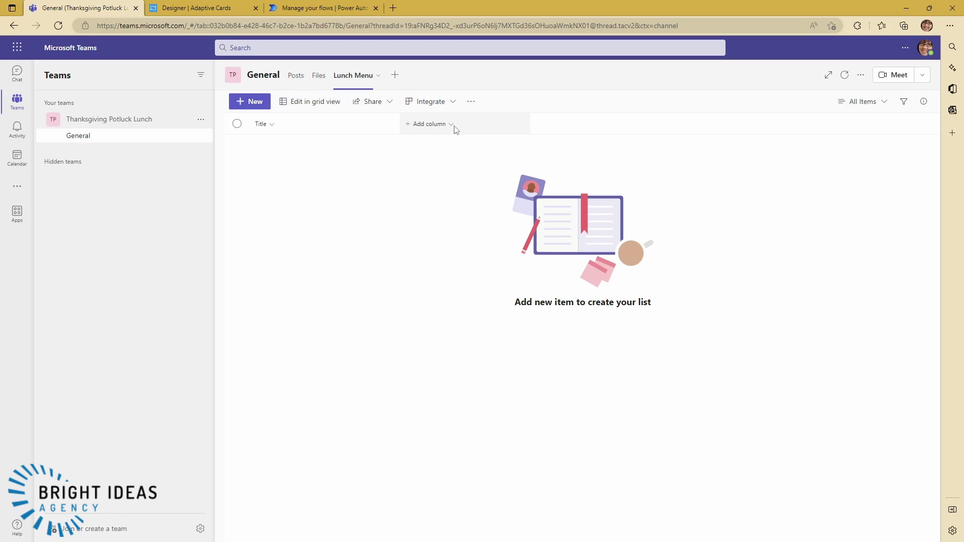
Rename the list's Title column to 'Dish'
{"action": "left_click", "coordinate": [273, 129]}
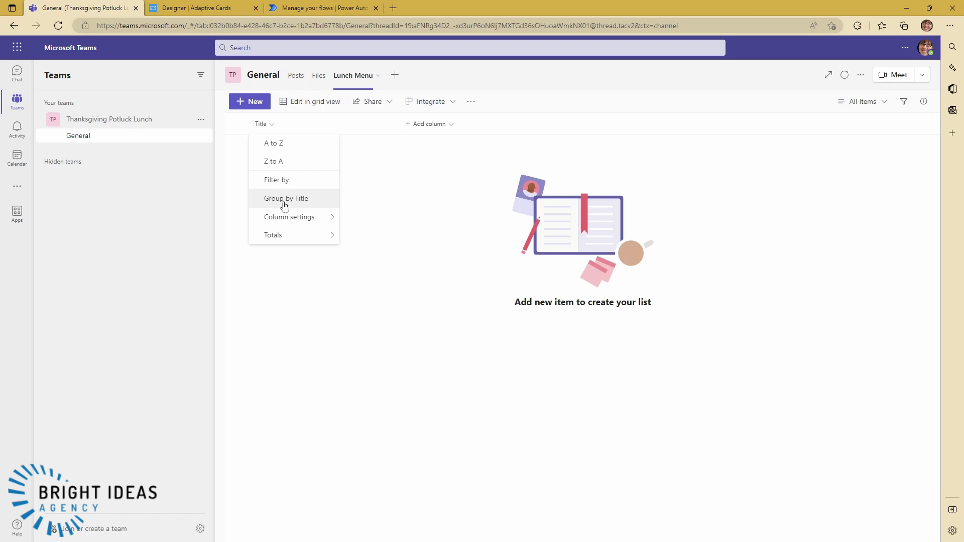
{"action": "mouse_move", "coordinate": [294, 218]}
{"action": "left_click", "coordinate": [357, 217]}
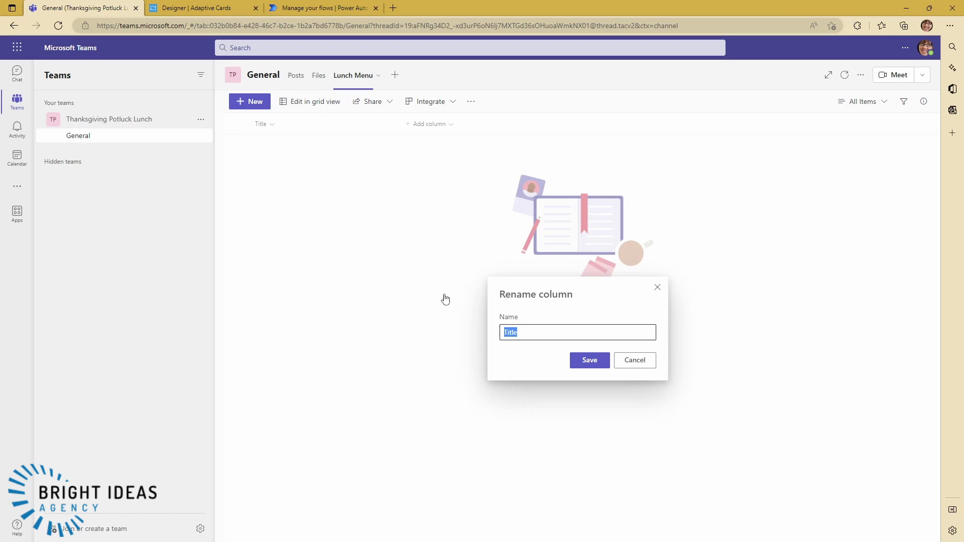
{"action": "type", "text": "Dish"}
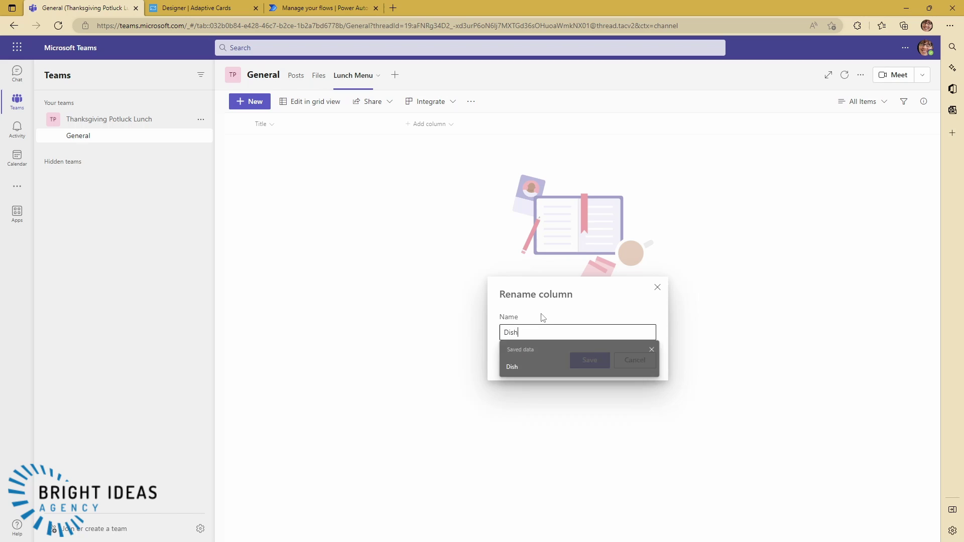
{"action": "left_click", "coordinate": [586, 361]}
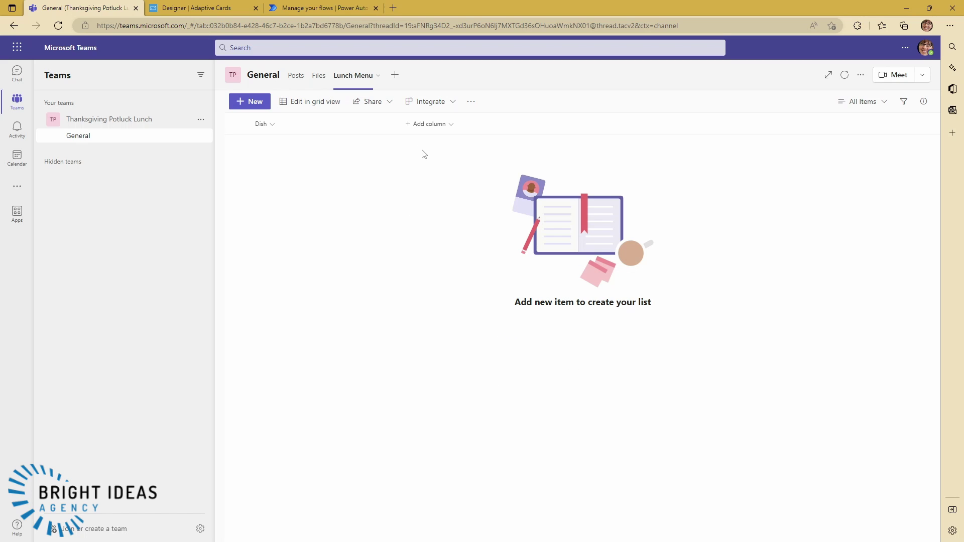
Add a 'Course' choice column with choices Main, Side and Dessert
{"action": "left_click", "coordinate": [453, 125]}
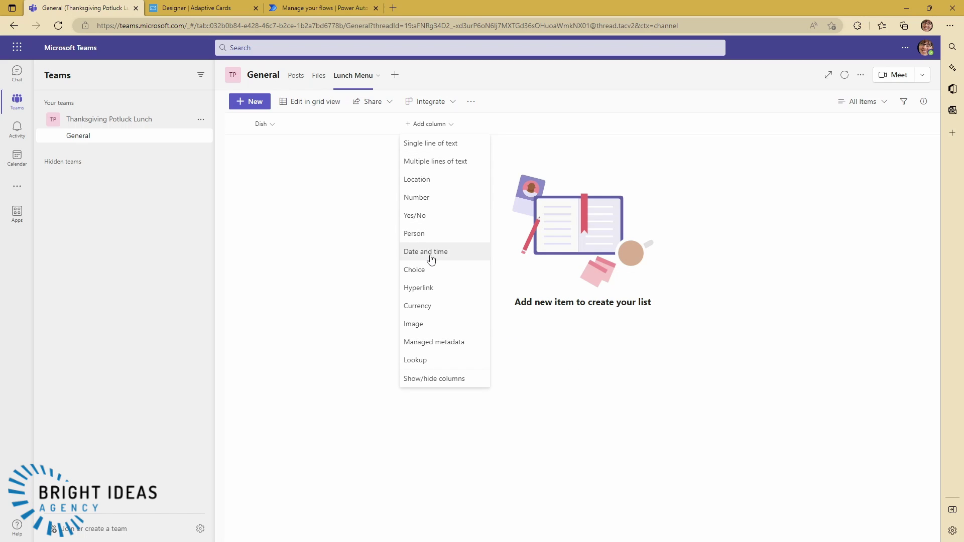
{"action": "left_click", "coordinate": [430, 270]}
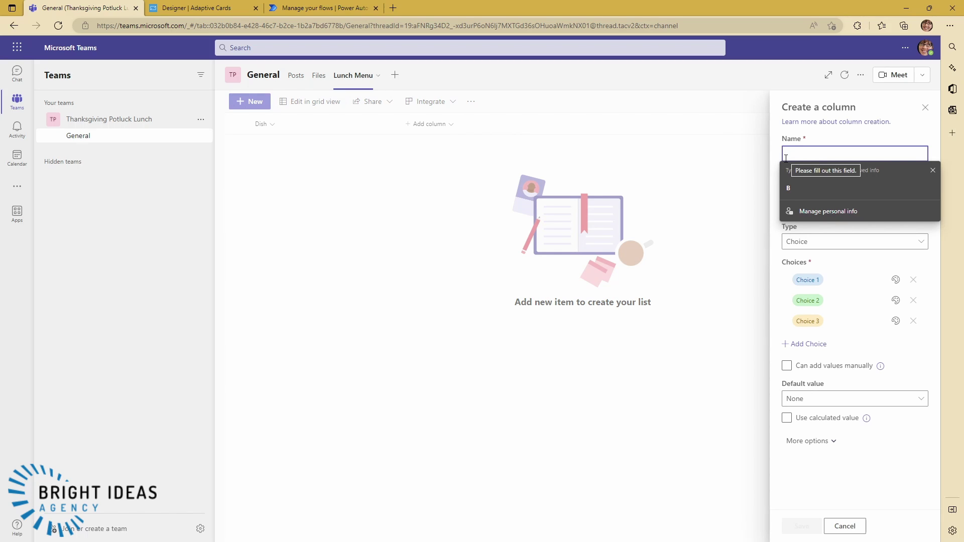
{"action": "type", "text": "Course"}
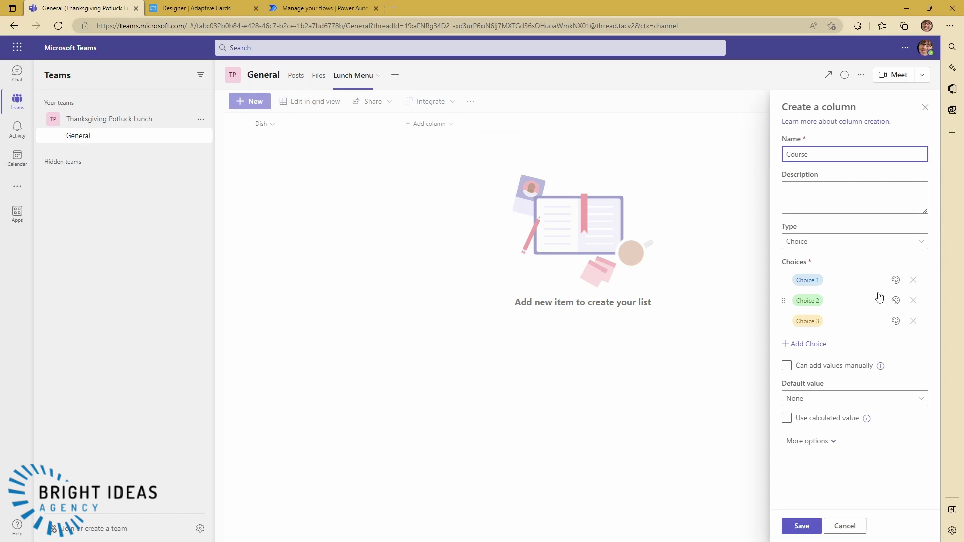
{"action": "left_click", "coordinate": [833, 280]}
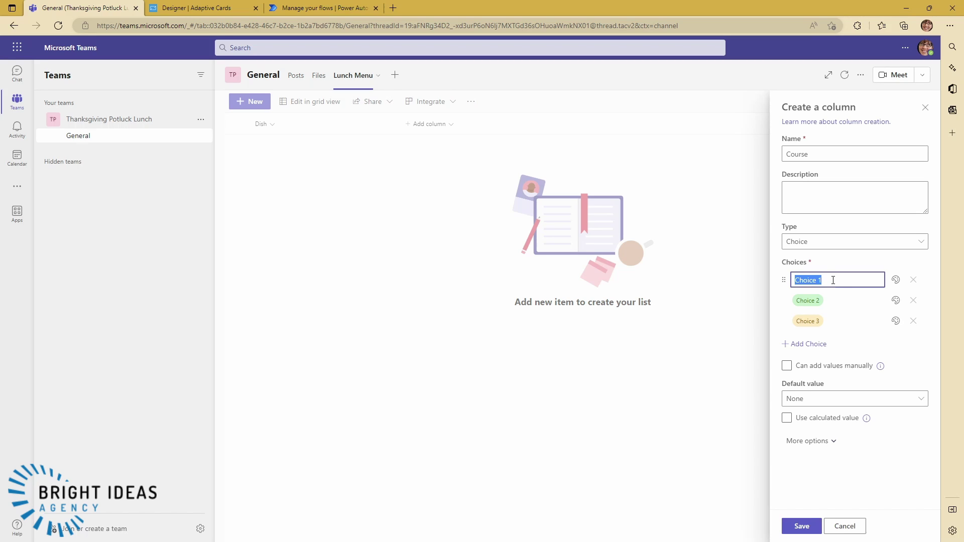
{"action": "type", "text": "Main"}
{"action": "left_click", "coordinate": [843, 299]}
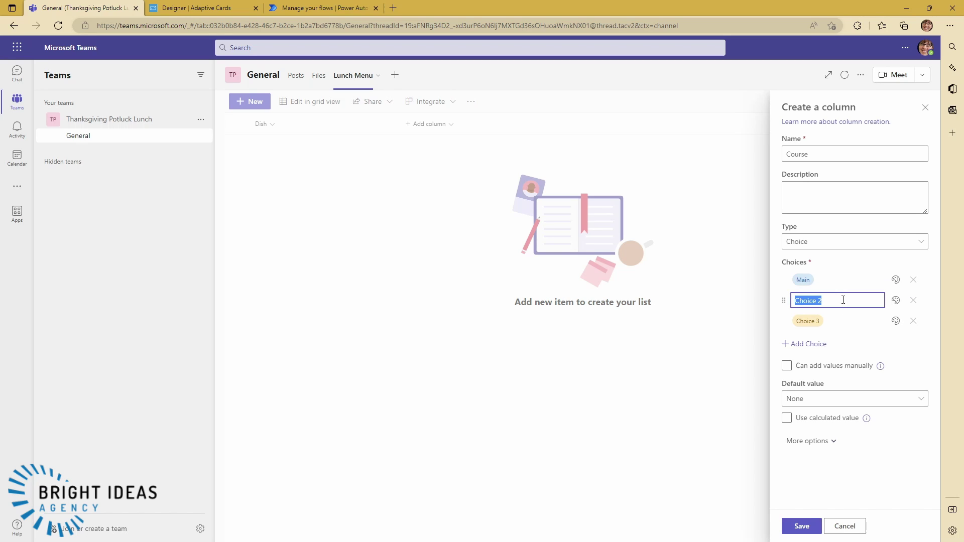
{"action": "type", "text": "Side"}
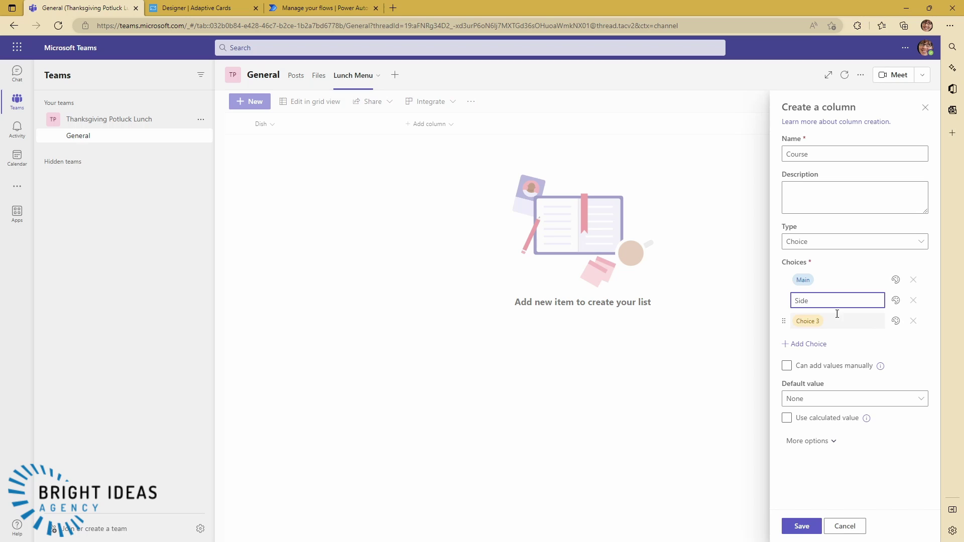
{"action": "left_click", "coordinate": [849, 322]}
{"action": "type", "text": "Dessert"}
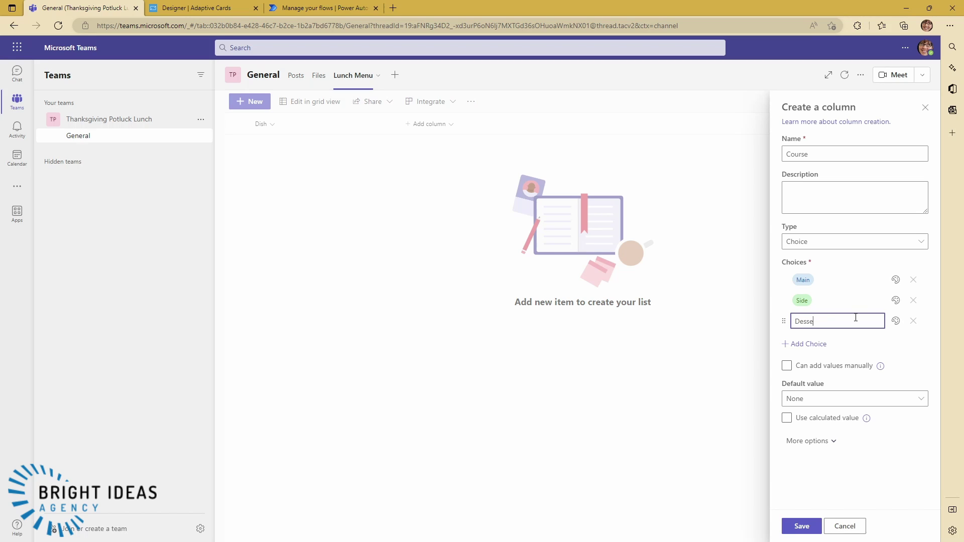
{"action": "left_click", "coordinate": [737, 294]}
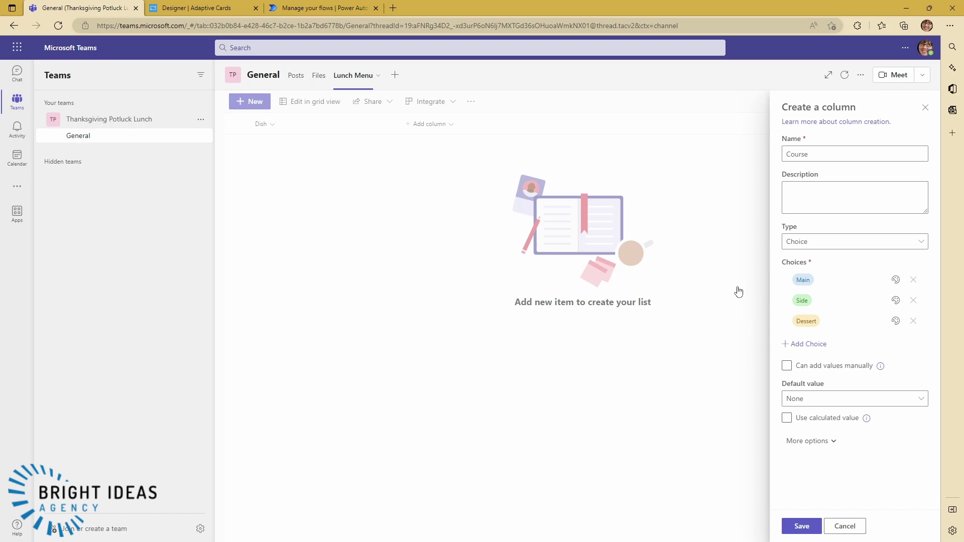
Save the Course column, then add a 'Contributor' single line of text column
{"action": "left_click", "coordinate": [801, 524]}
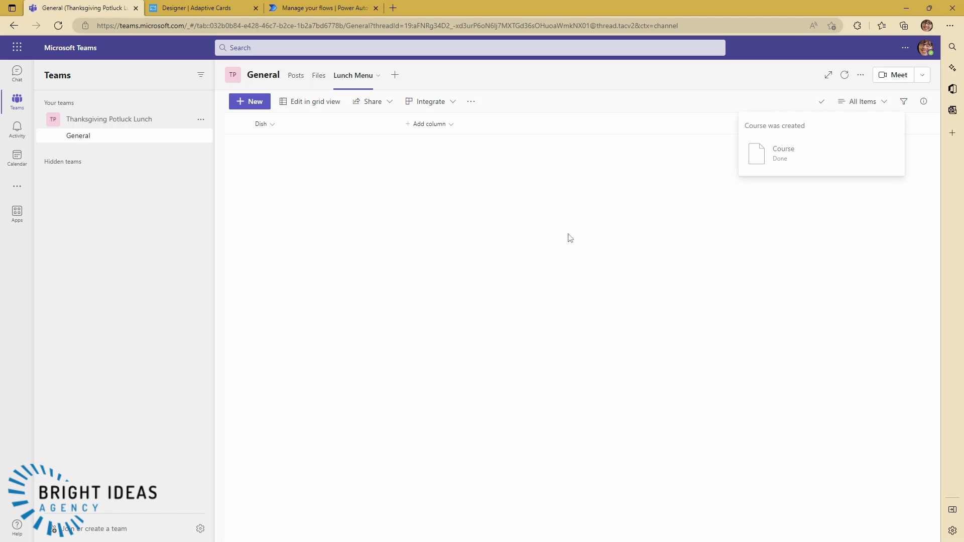
{"action": "left_click", "coordinate": [526, 126]}
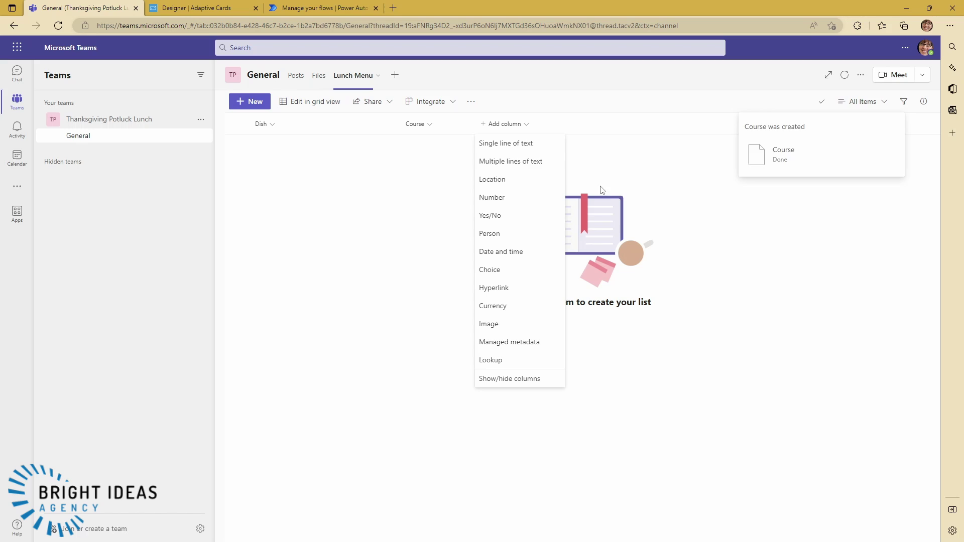
{"action": "left_click", "coordinate": [503, 145]}
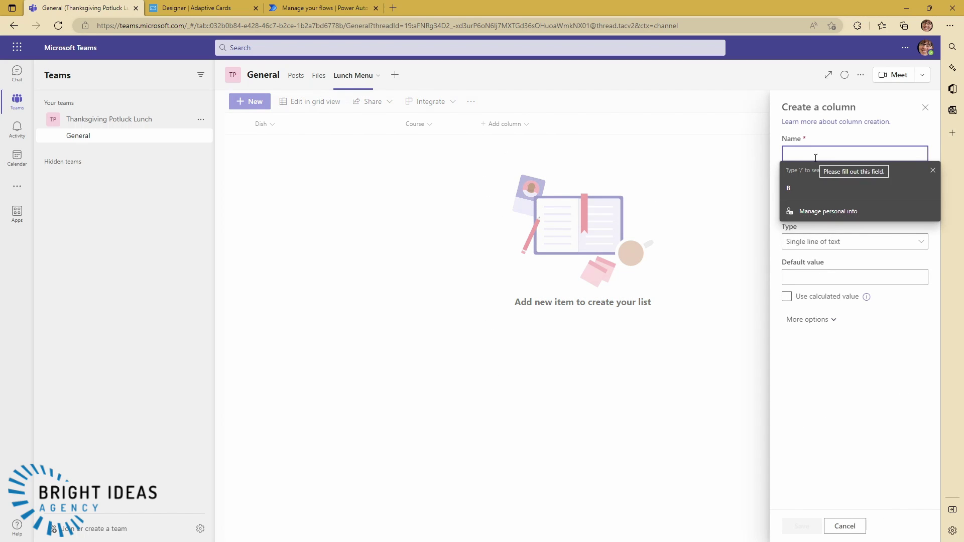
{"action": "type", "text": "Contributor"}
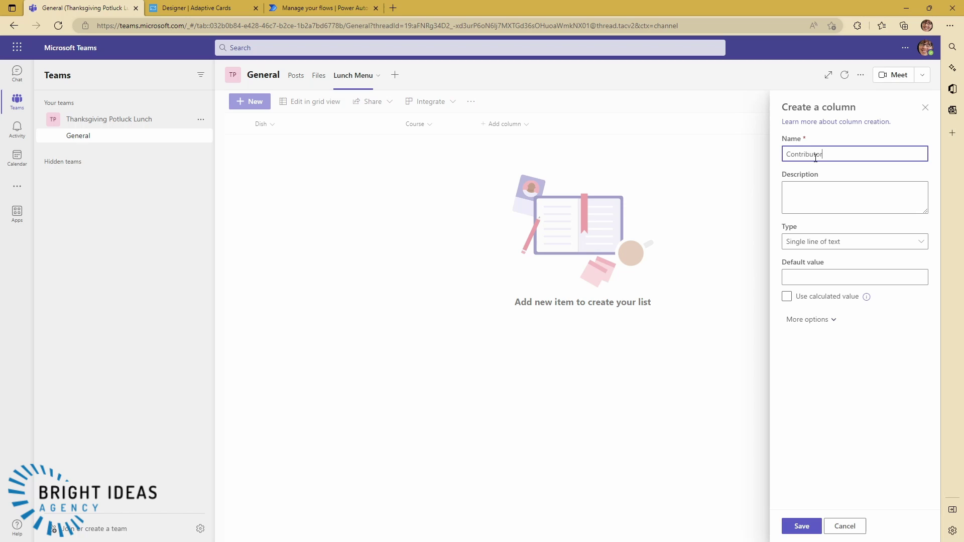
{"action": "key", "text": "Tab"}
{"action": "left_click", "coordinate": [802, 525]}
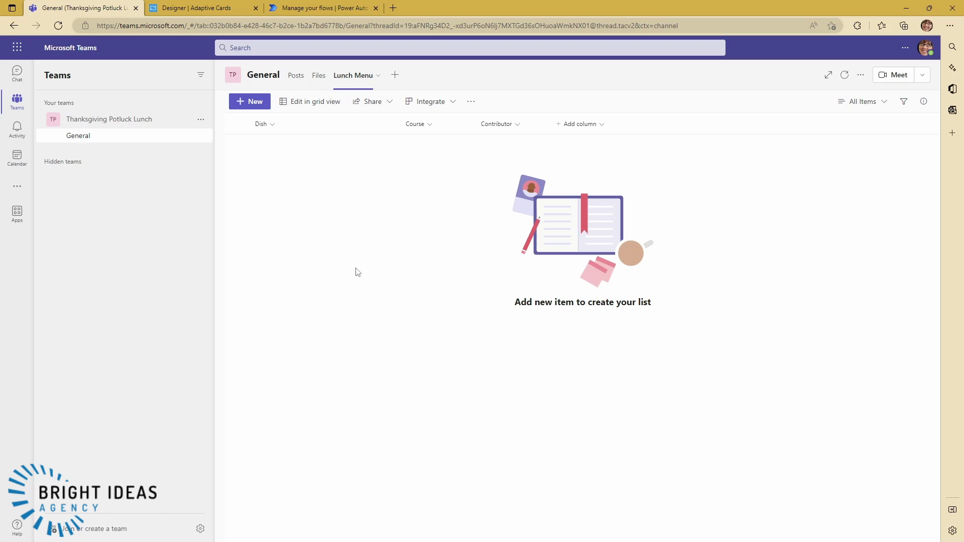
Create a new instant cloud flow using the 'Manually trigger a flow' trigger
{"action": "left_click", "coordinate": [338, 10]}
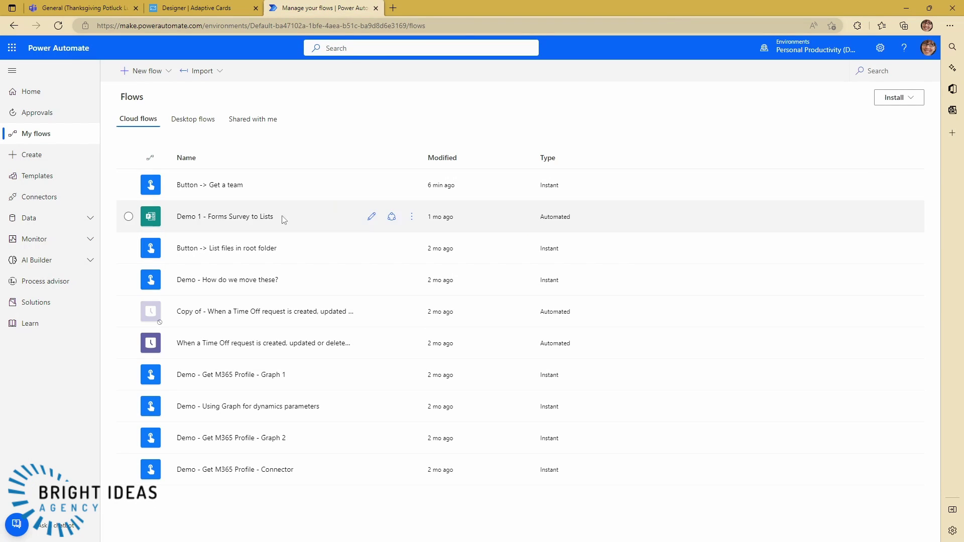
{"action": "left_click", "coordinate": [165, 71]}
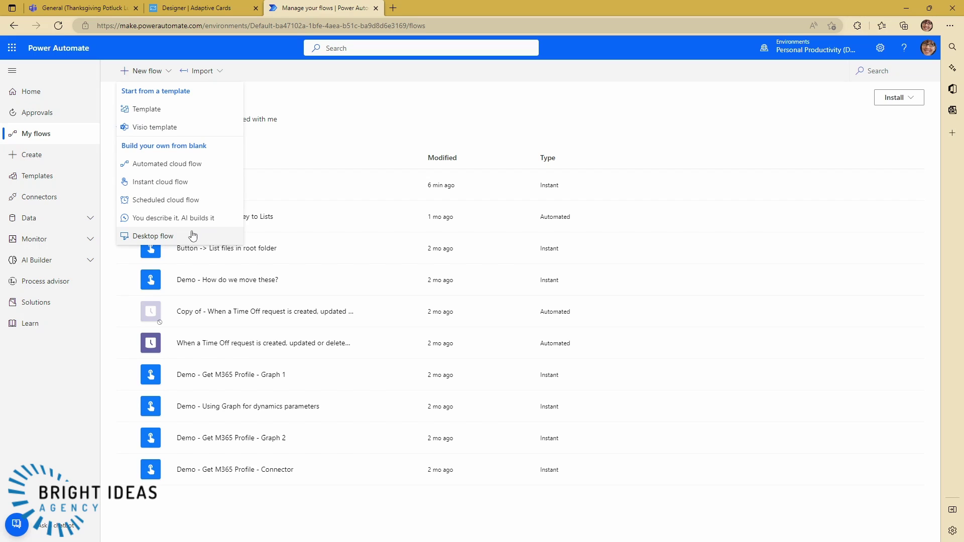
{"action": "left_click", "coordinate": [160, 184]}
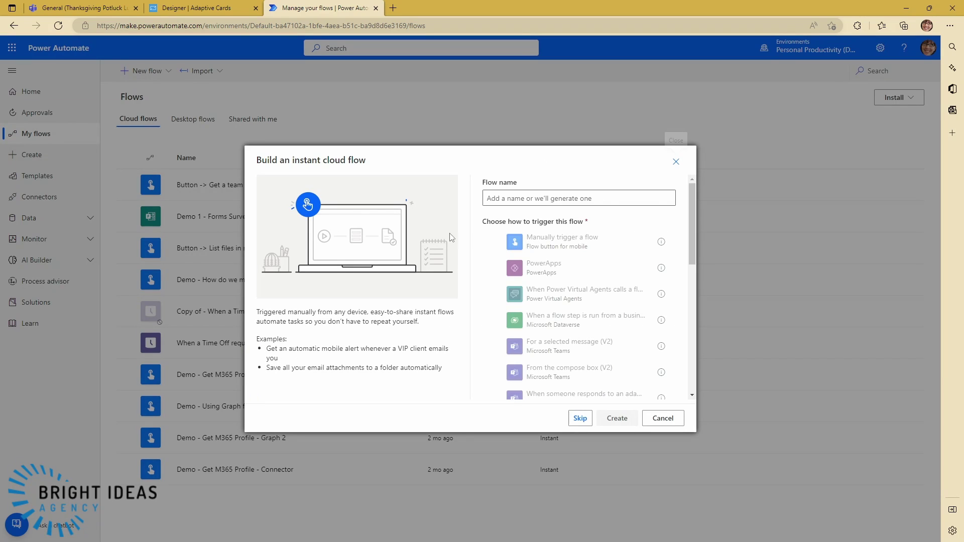
{"action": "left_click", "coordinate": [546, 249]}
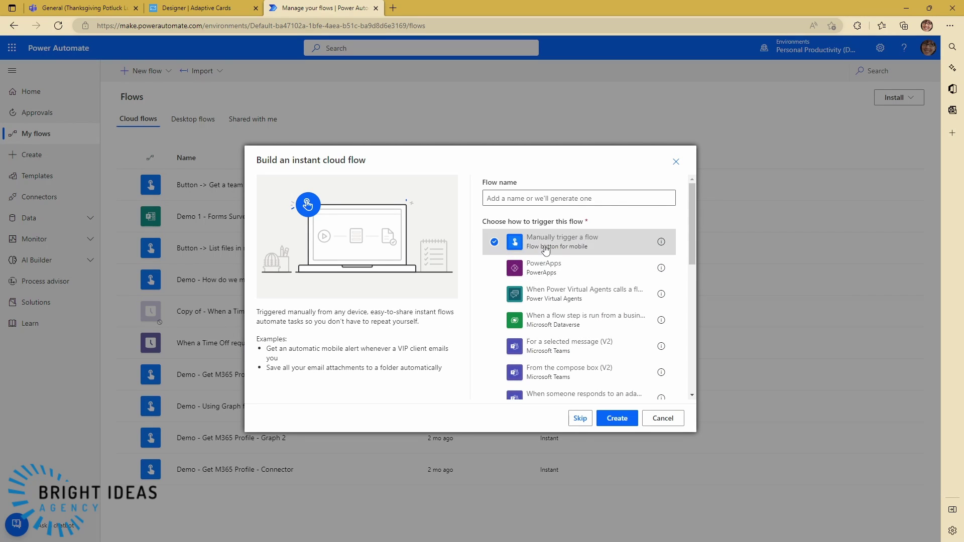
{"action": "left_click", "coordinate": [617, 420]}
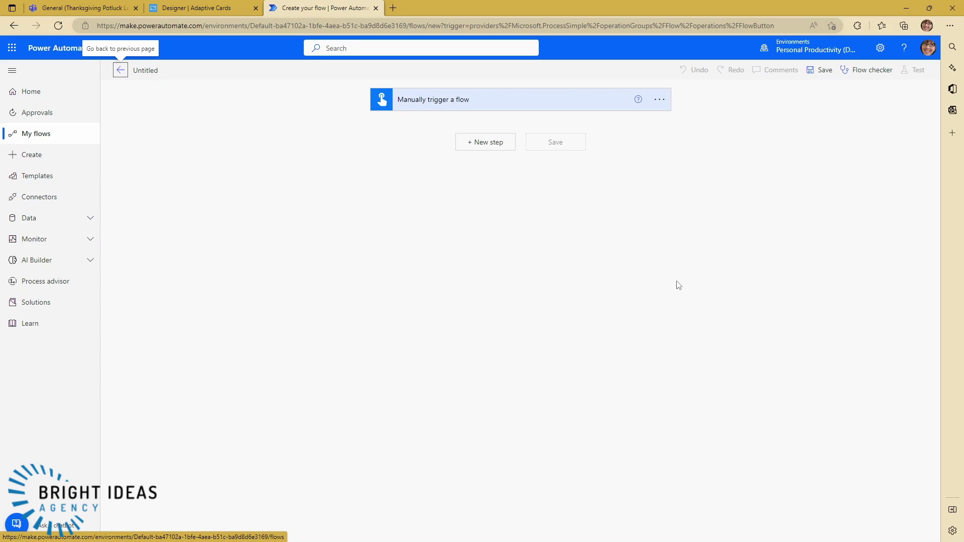
Add an Office 365 Groups 'List group members' action for the Thanksgiving Potluck Lunch group
{"action": "left_click", "coordinate": [479, 145]}
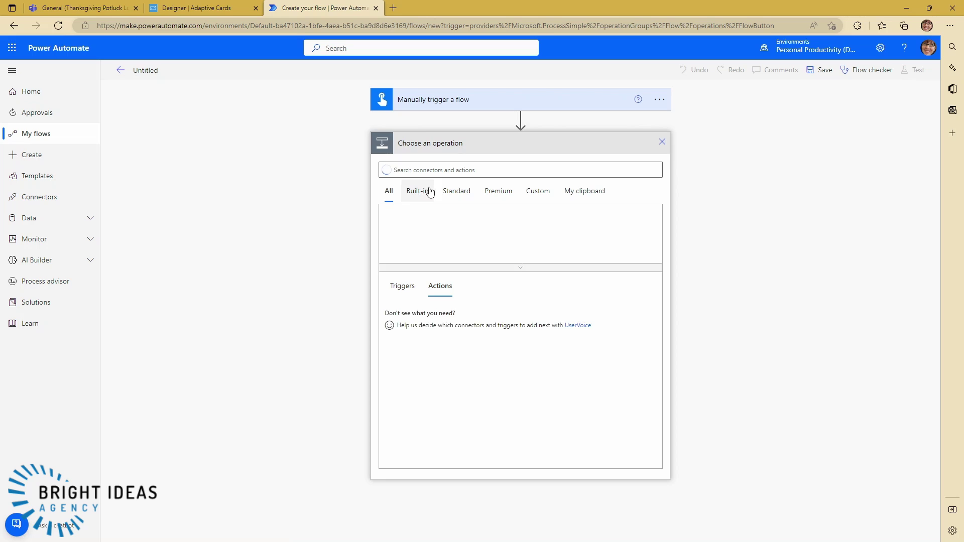
{"action": "type", "text": "groups"}
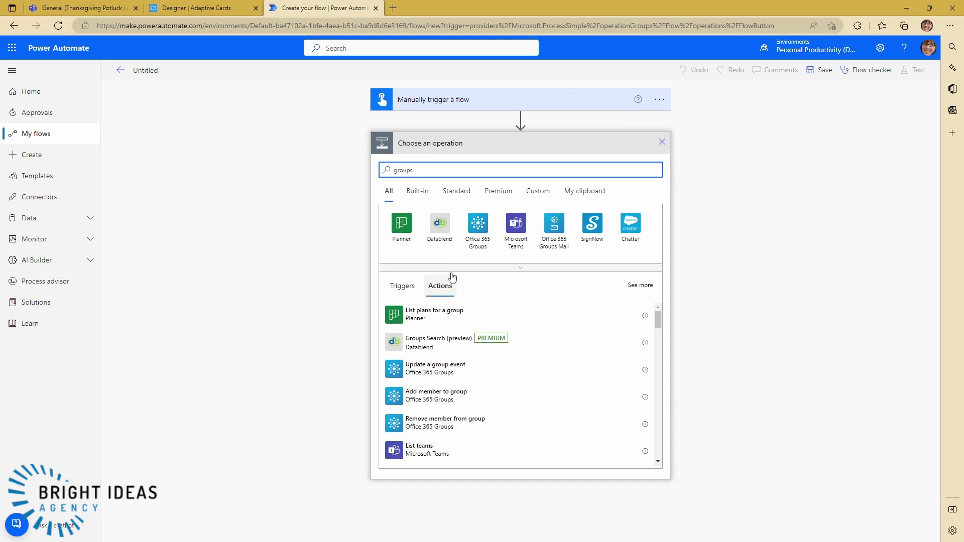
{"action": "left_click", "coordinate": [478, 226]}
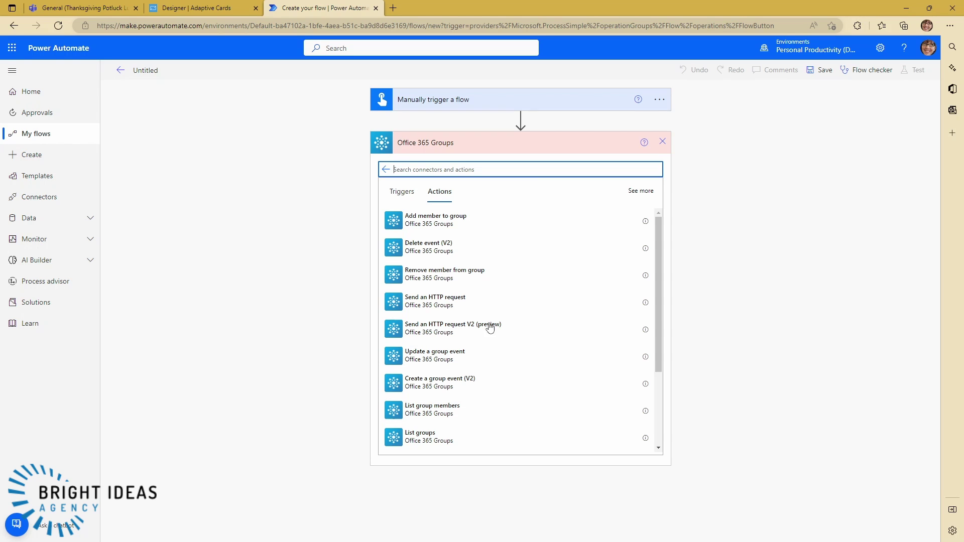
{"action": "left_click", "coordinate": [426, 416]}
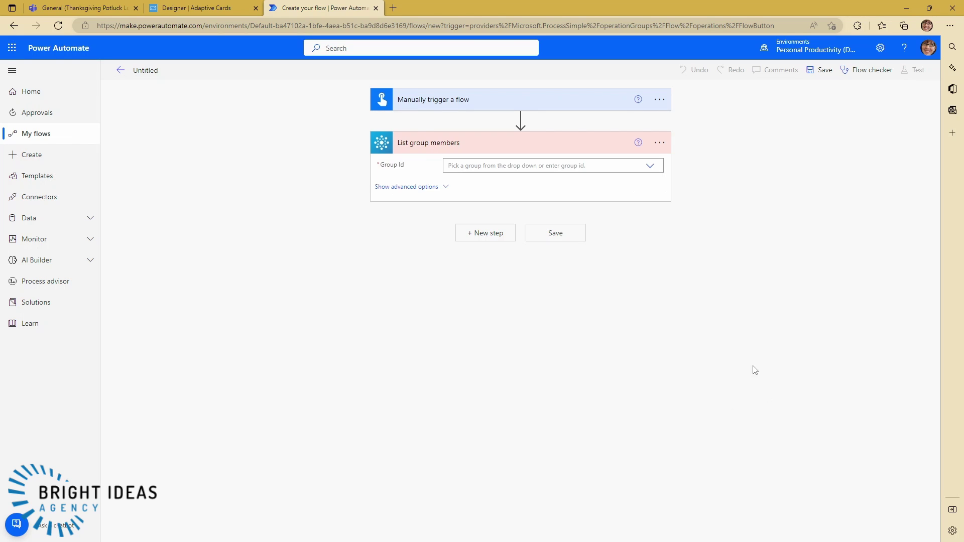
{"action": "left_click", "coordinate": [651, 165]}
{"action": "left_click", "coordinate": [469, 195]}
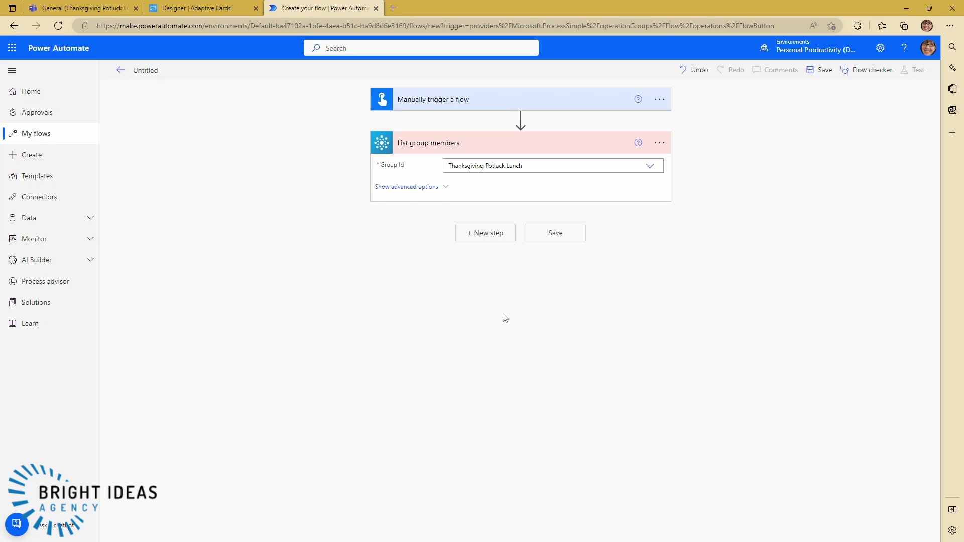
Add a Microsoft Teams step and filter its actions by 'adaptive'
{"action": "left_click", "coordinate": [479, 239]}
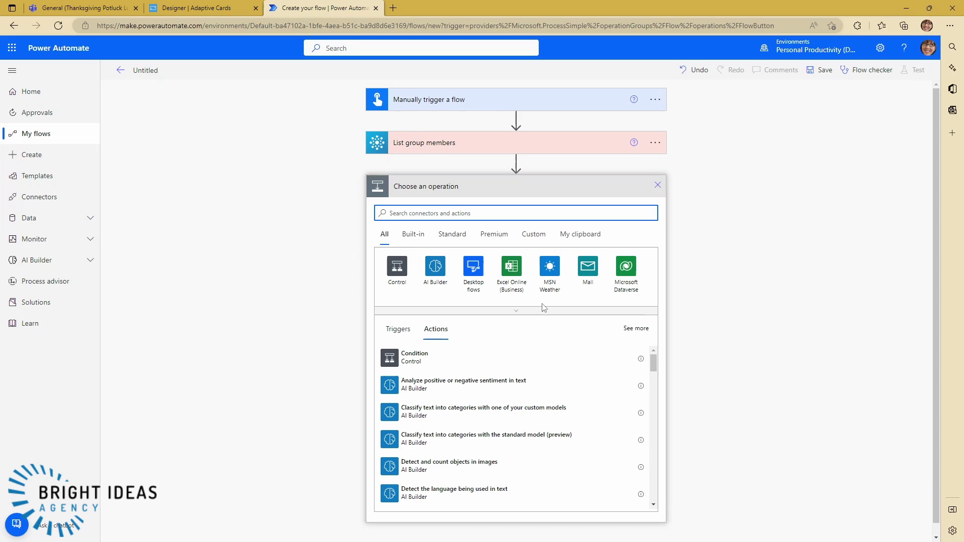
{"action": "type", "text": "teams"}
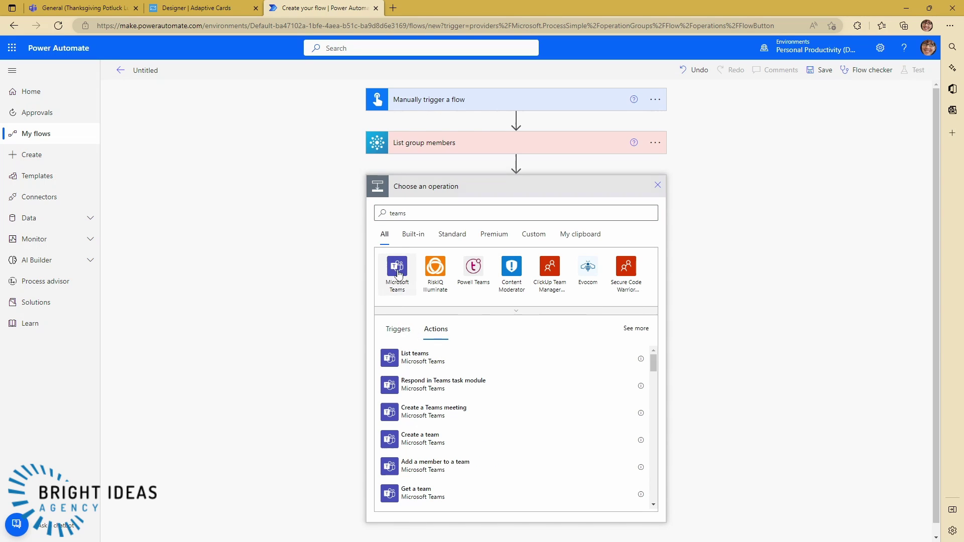
{"action": "left_click", "coordinate": [396, 269]}
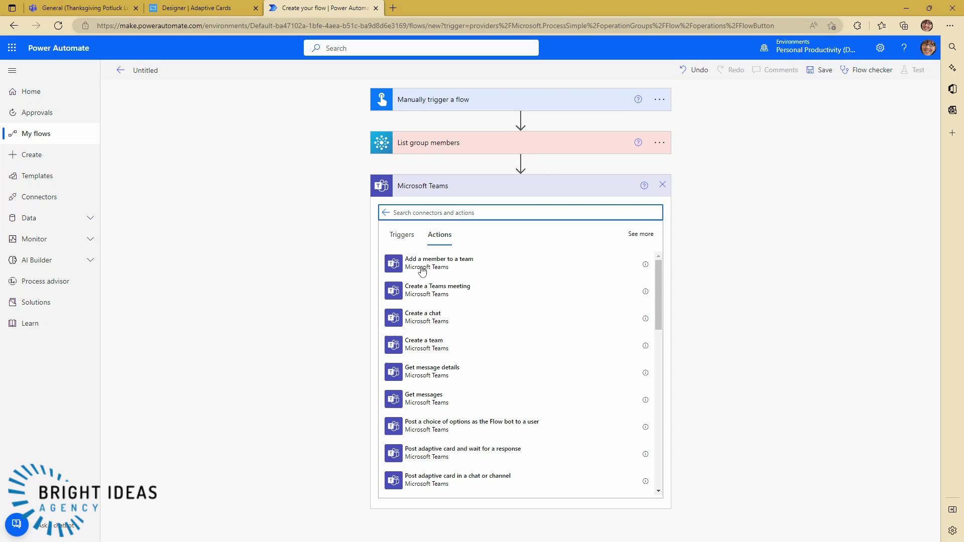
{"action": "type", "text": "ada"}
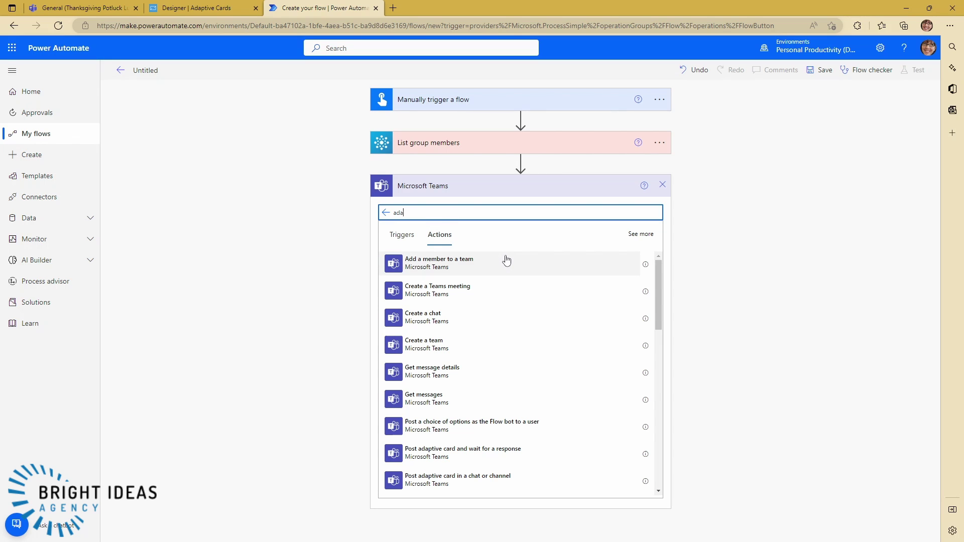
{"action": "type", "text": "ptive"}
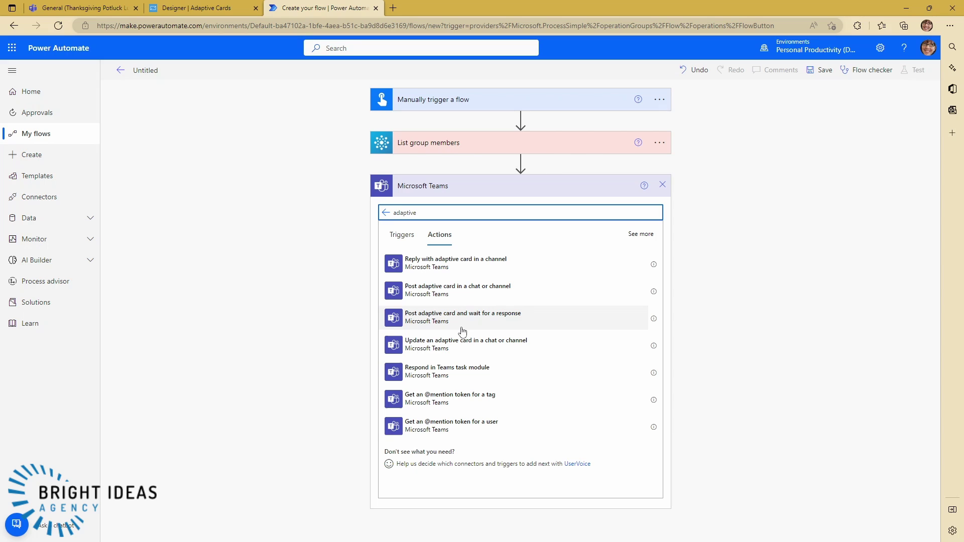
Add 'Post adaptive card and wait for a response', posting in Chat with Flow bot
{"action": "left_click", "coordinate": [457, 329]}
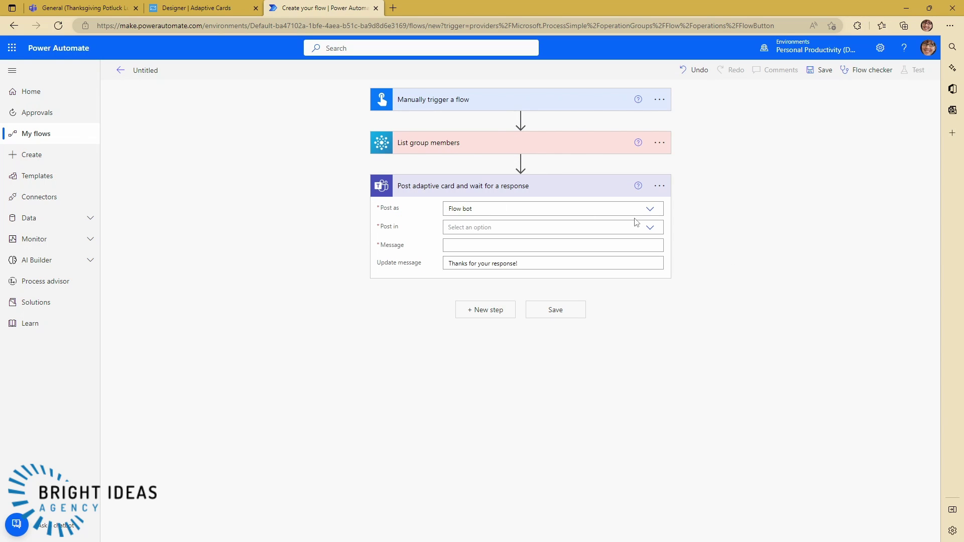
{"action": "left_click", "coordinate": [651, 228]}
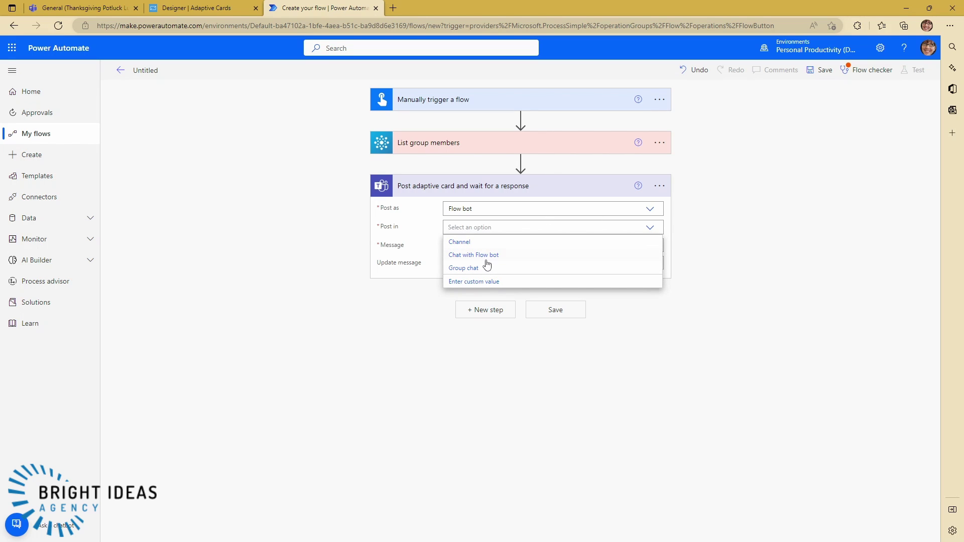
{"action": "left_click", "coordinate": [483, 256]}
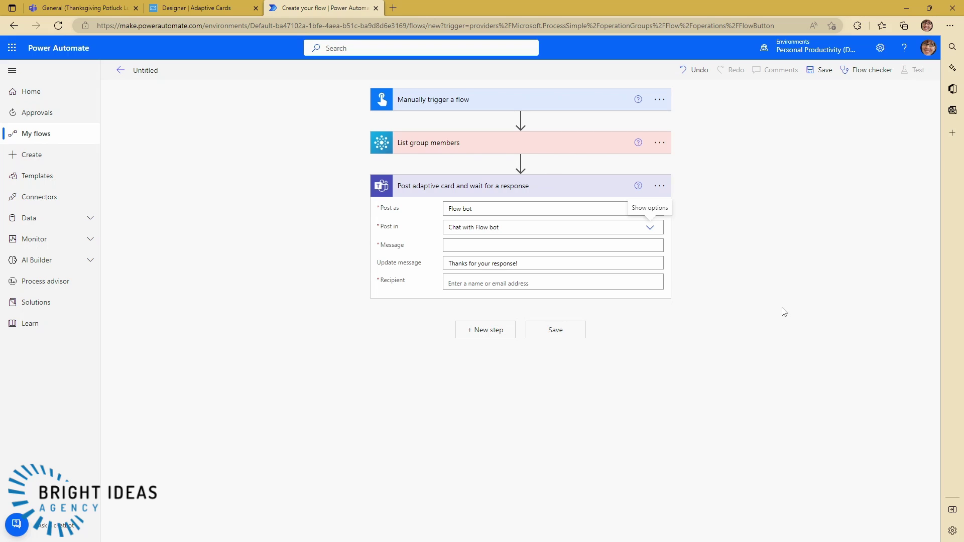
Set the card Recipient to each member's Mail, wrapping the action in Apply to each
{"action": "left_click", "coordinate": [443, 244]}
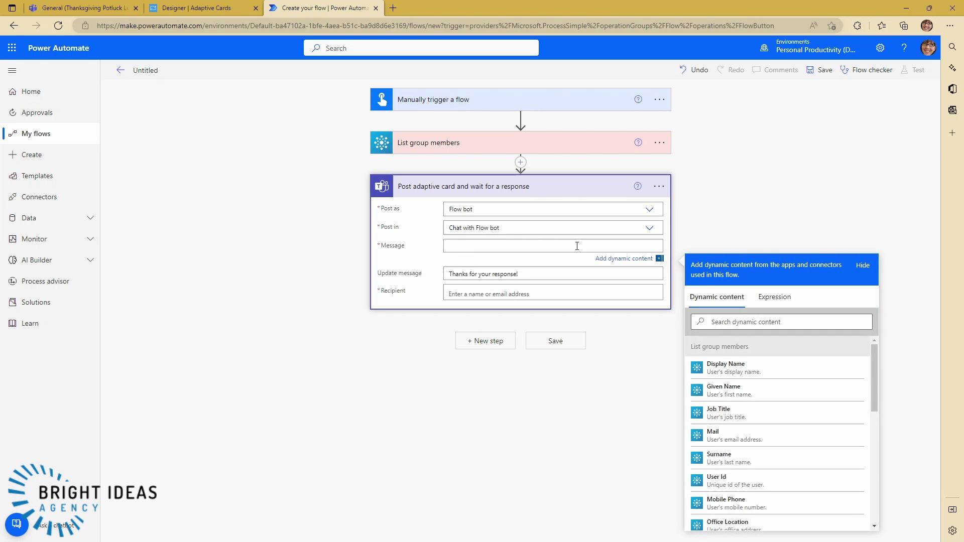
{"action": "left_click", "coordinate": [447, 273]}
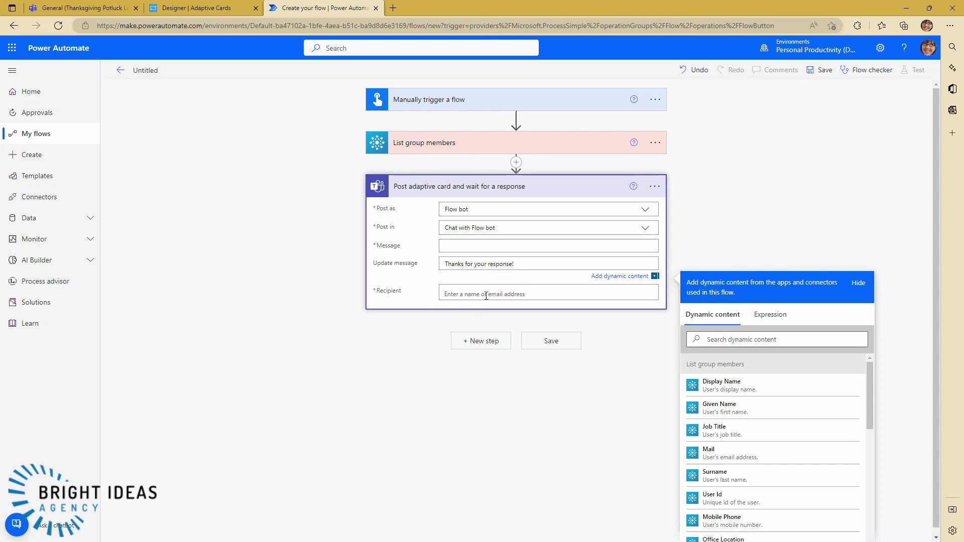
{"action": "left_click", "coordinate": [441, 295]}
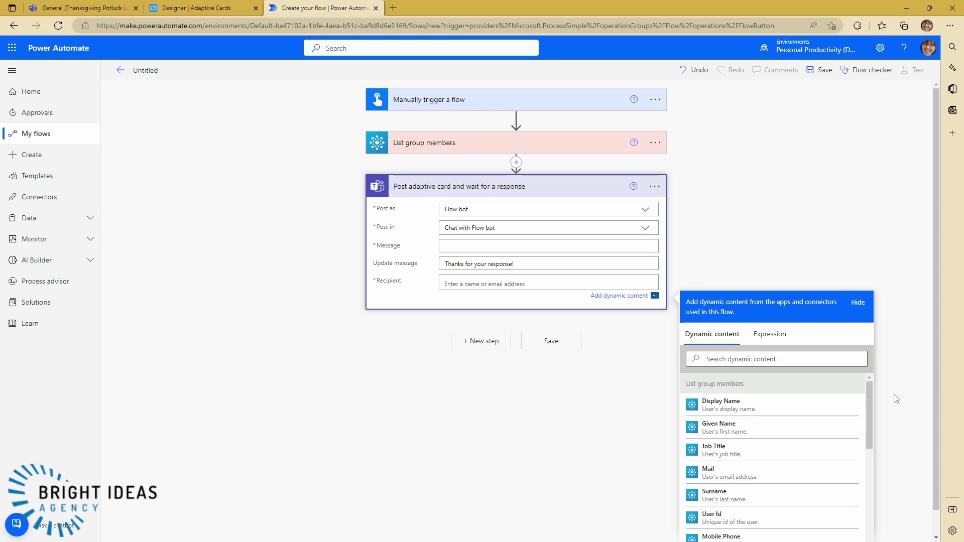
{"action": "scroll", "coordinate": [904, 405], "scroll_direction": "down", "scroll_amount": 1}
{"action": "scroll", "coordinate": [819, 445], "scroll_direction": "down", "scroll_amount": 2}
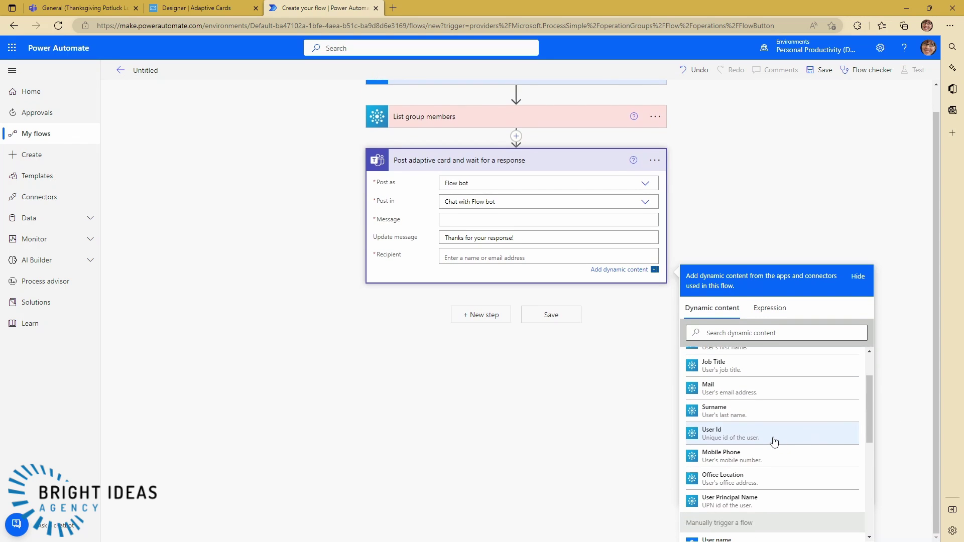
{"action": "scroll", "coordinate": [774, 441], "scroll_direction": "up", "scroll_amount": 1}
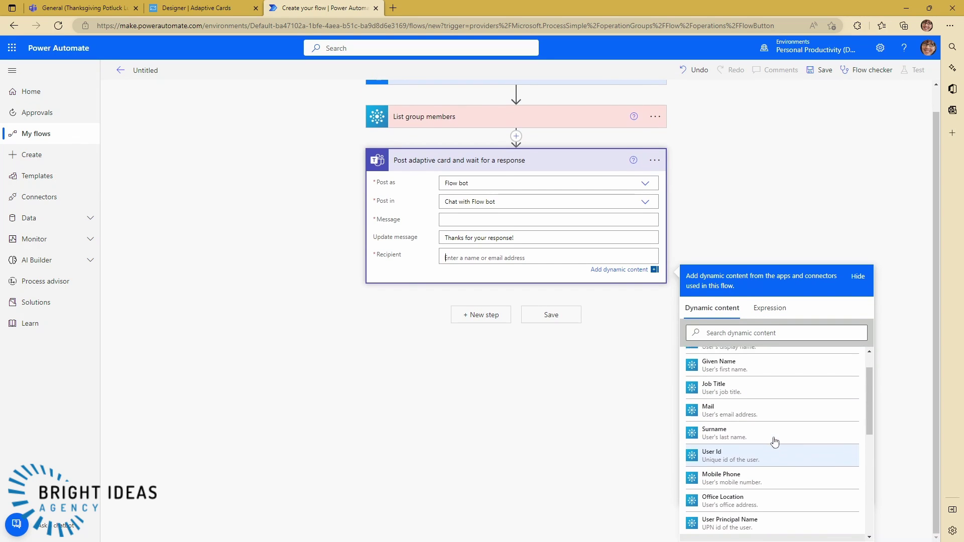
{"action": "left_click", "coordinate": [721, 421]}
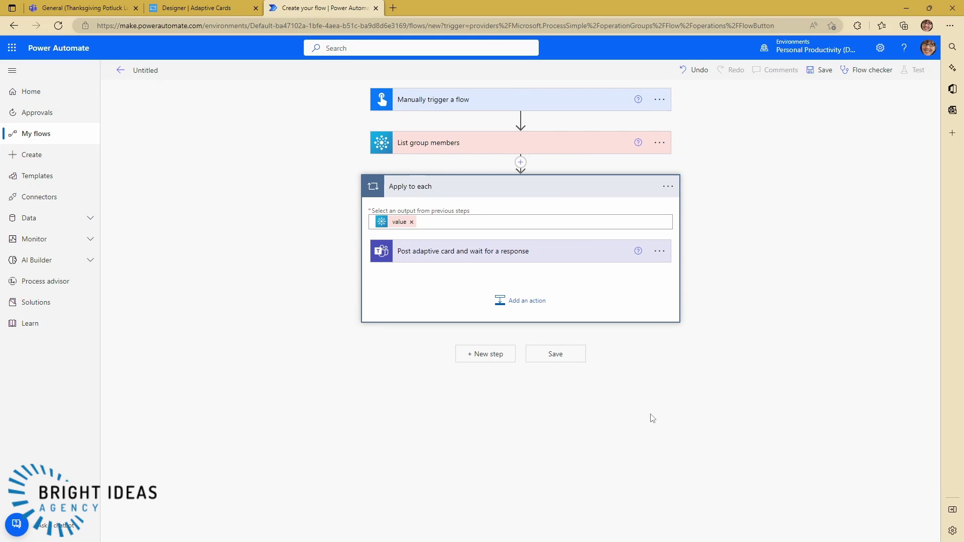
{"action": "left_click", "coordinate": [491, 257]}
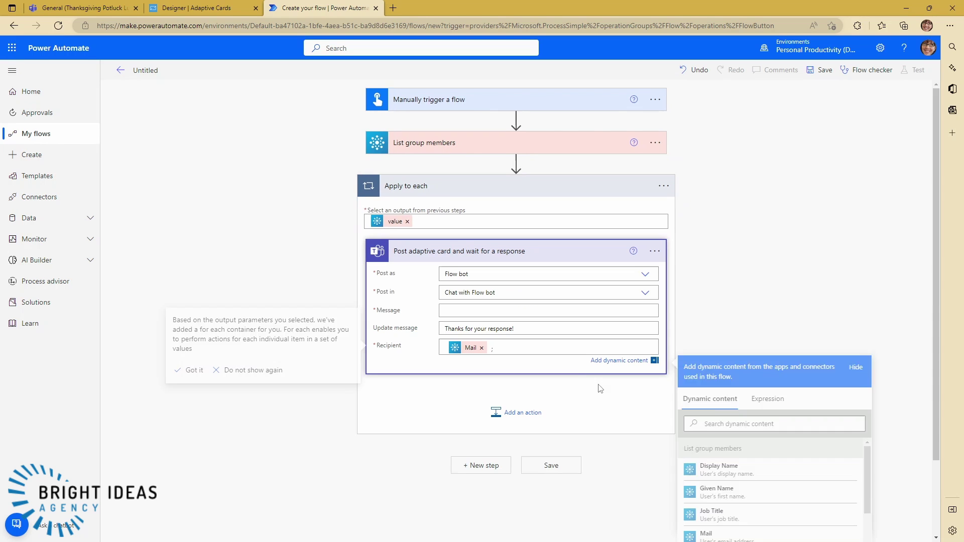
{"action": "left_click", "coordinate": [464, 309]}
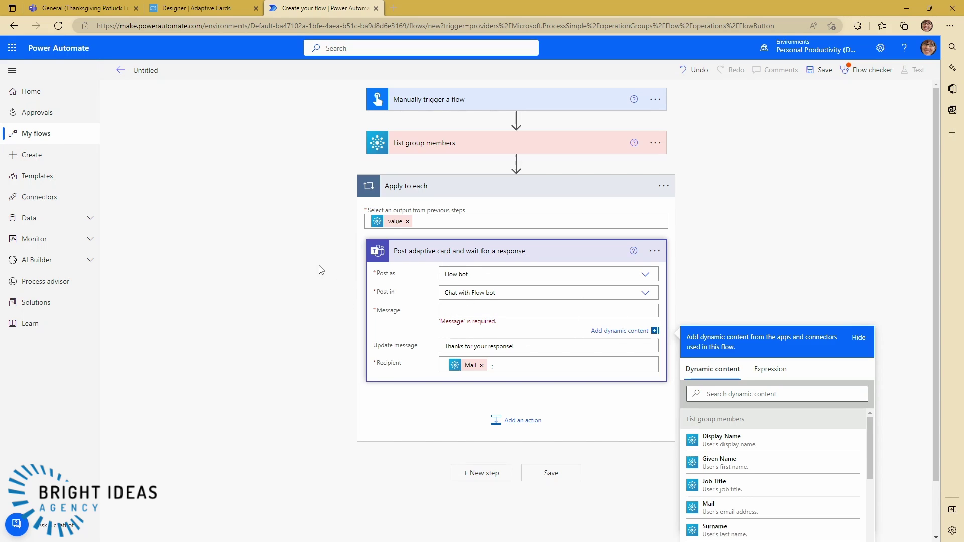
{"action": "left_click", "coordinate": [195, 9]}
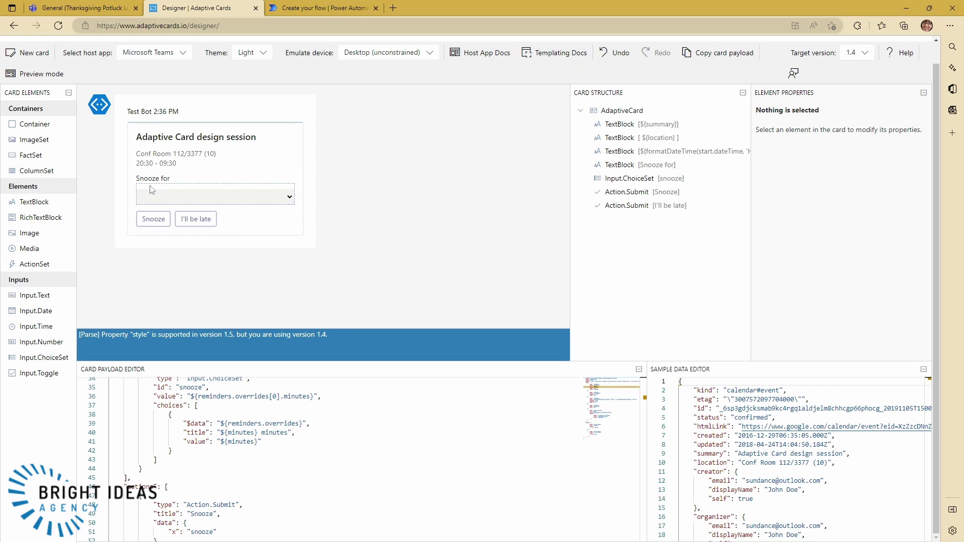
Move the Conf Room location line below the 20:30 - 09:30 time line on the sample card
{"action": "left_click", "coordinate": [198, 200]}
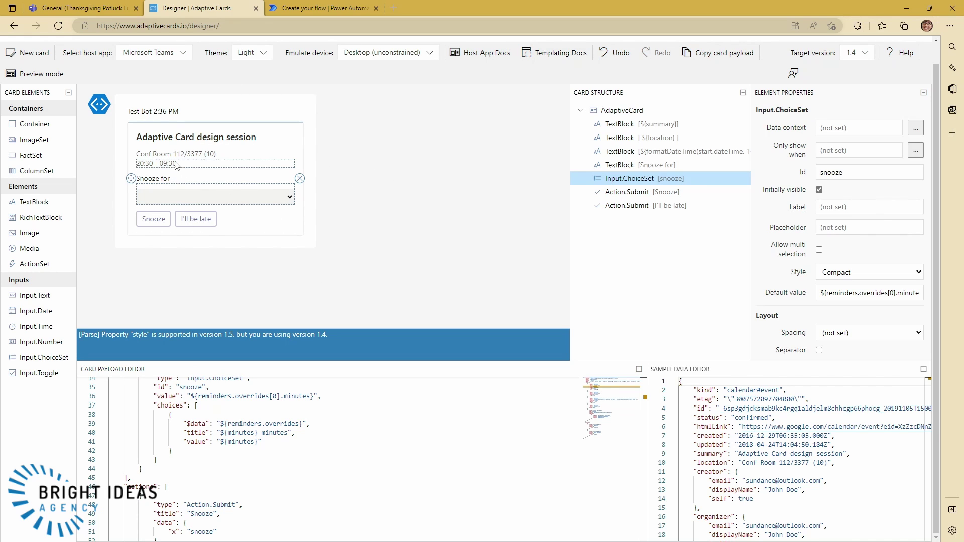
{"action": "left_click", "coordinate": [177, 163]}
{"action": "left_click", "coordinate": [183, 153]}
{"action": "left_click", "coordinate": [224, 138]}
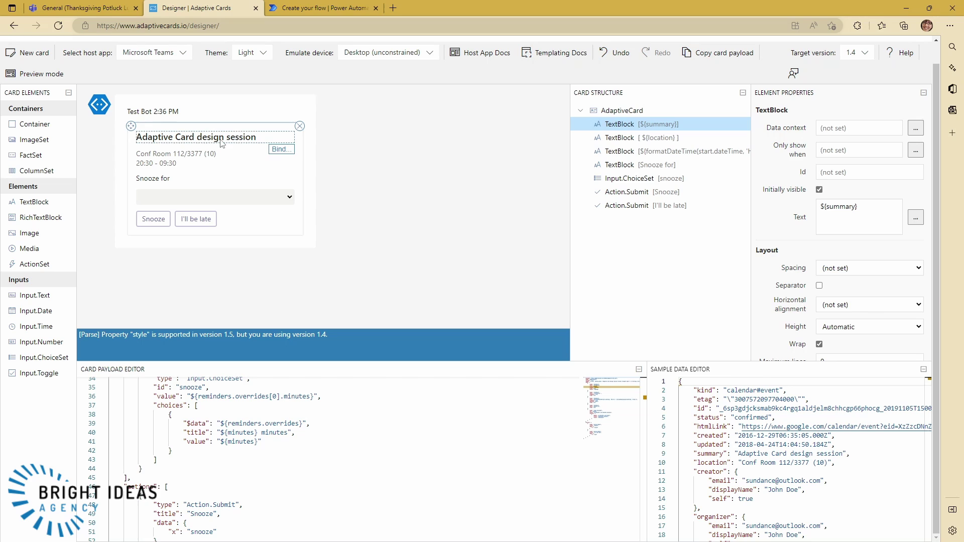
{"action": "left_click", "coordinate": [192, 158]}
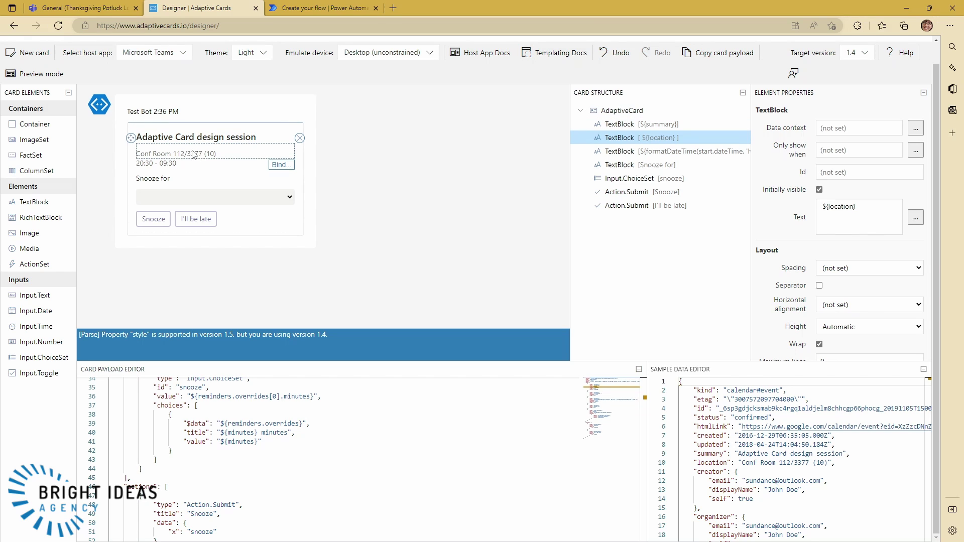
{"action": "mouse_move", "coordinate": [194, 154]}
{"action": "left_mouse_down"}
{"action": "mouse_move", "coordinate": [189, 168]}
{"action": "mouse_move", "coordinate": [192, 161]}
{"action": "left_mouse_up"}
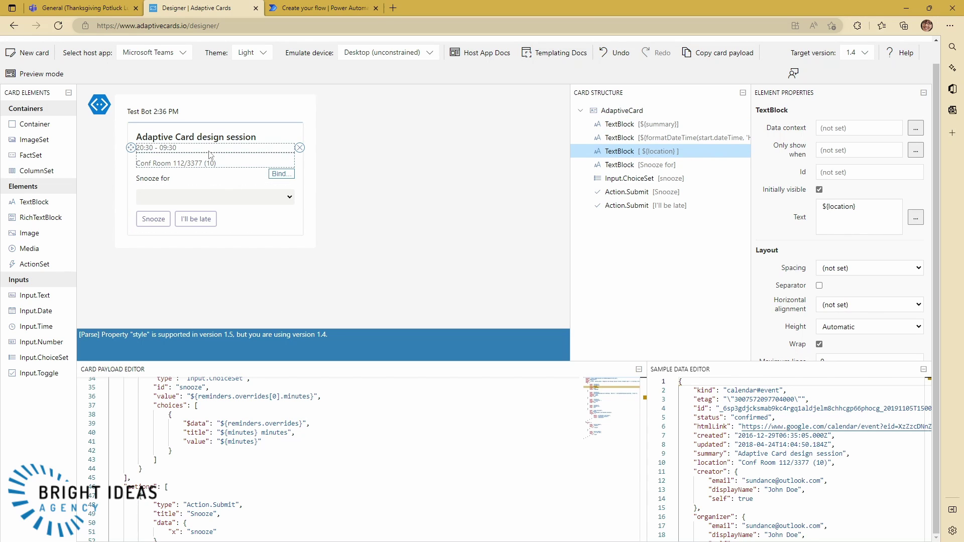
{"action": "left_click", "coordinate": [194, 151]}
{"action": "left_click", "coordinate": [211, 139]}
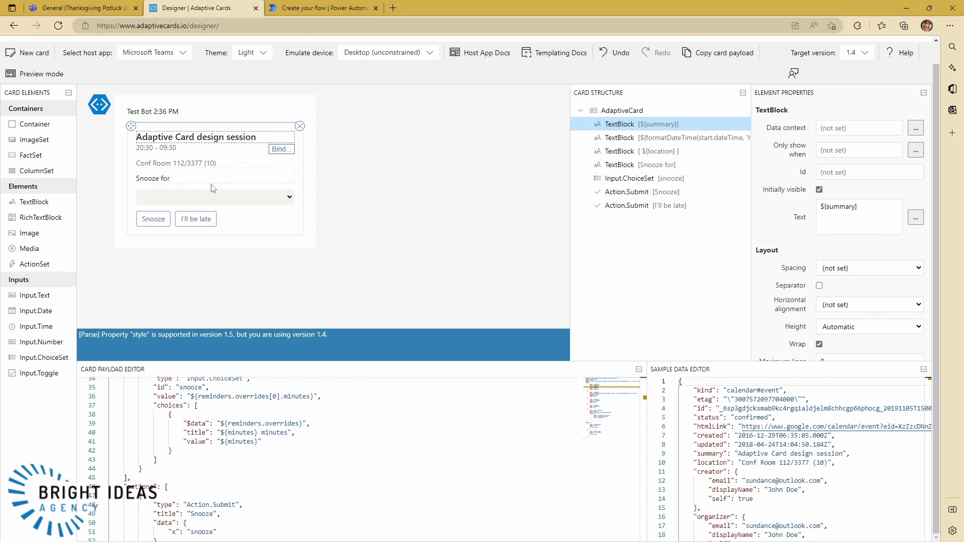
{"action": "left_click", "coordinate": [183, 194]}
{"action": "left_click", "coordinate": [202, 220]}
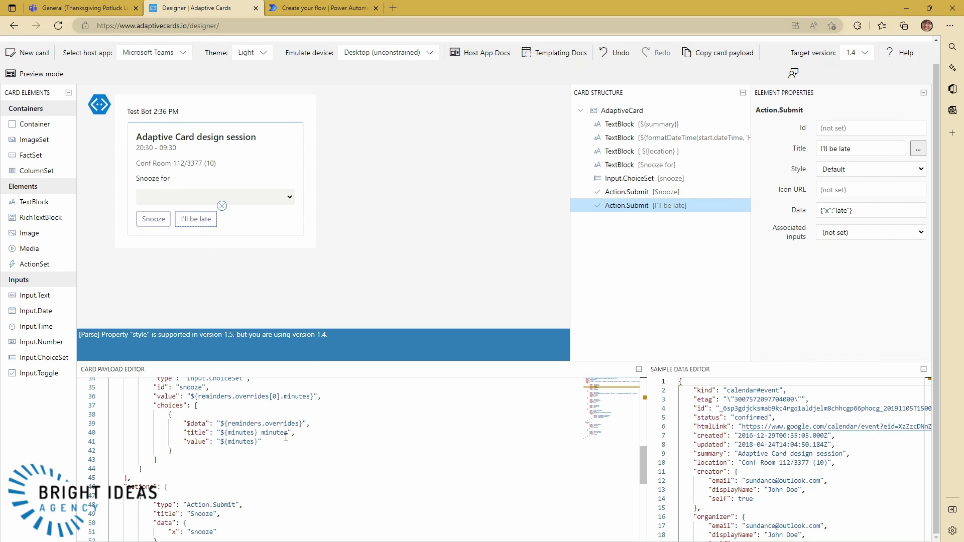
{"action": "left_click", "coordinate": [354, 416]}
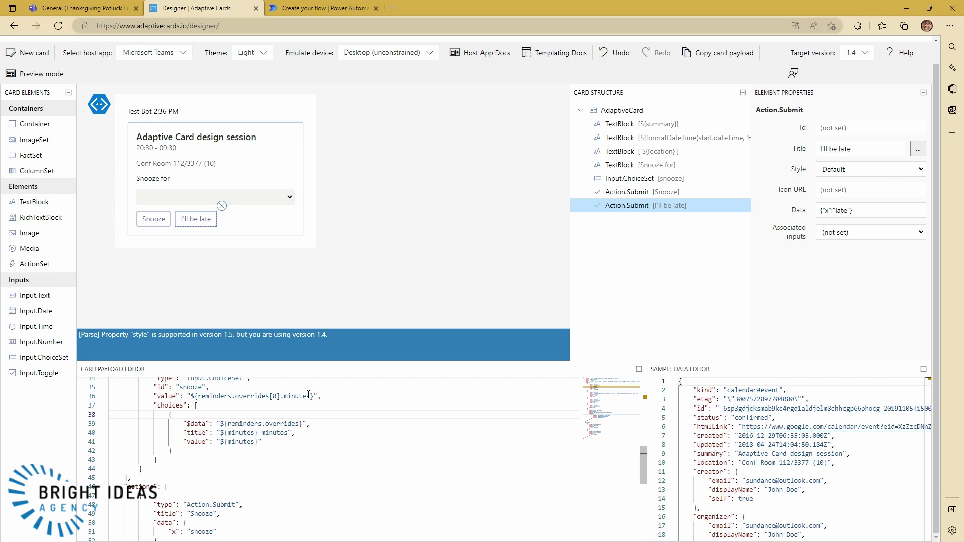
{"action": "scroll", "coordinate": [245, 415], "scroll_direction": "down", "scroll_amount": 5}
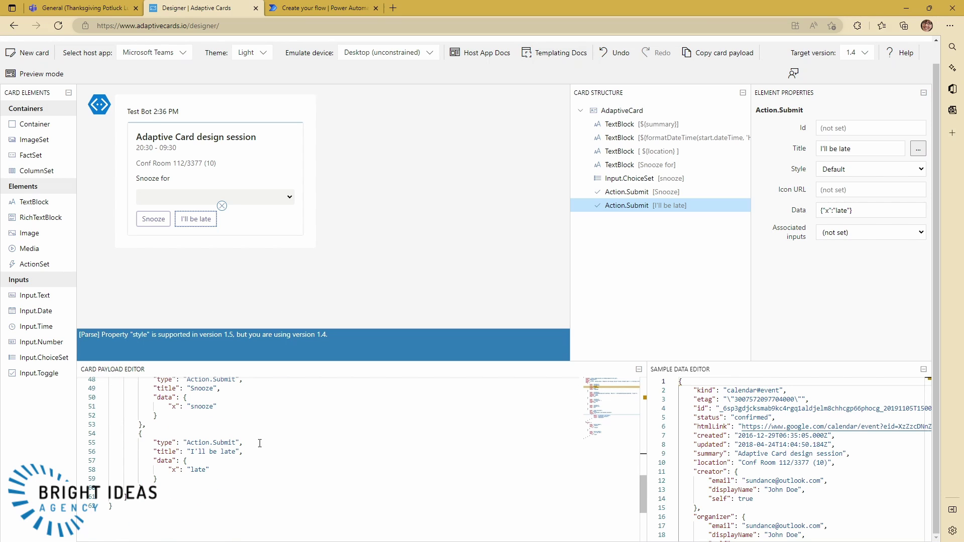
{"action": "scroll", "coordinate": [229, 474], "scroll_direction": "up", "scroll_amount": 6}
{"action": "scroll", "coordinate": [229, 474], "scroll_direction": "up", "scroll_amount": 7}
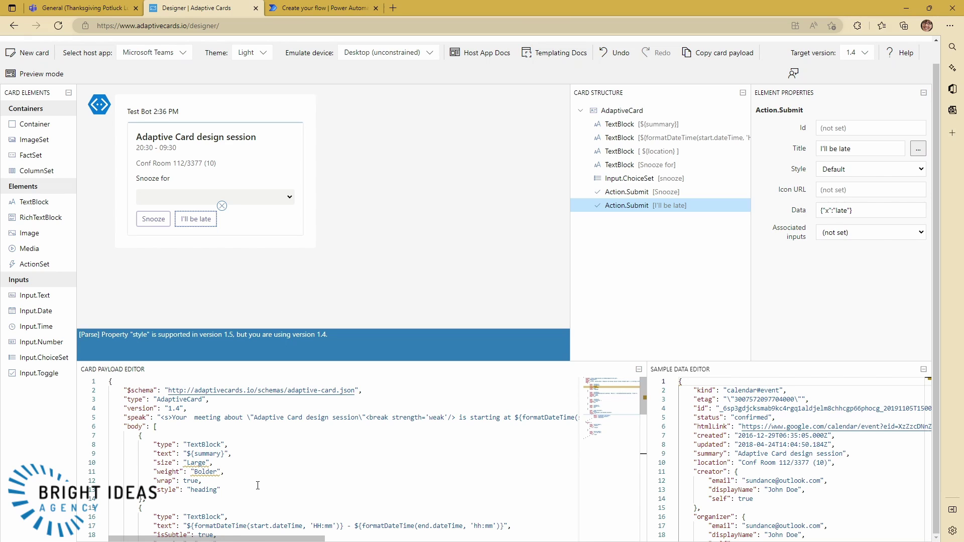
{"action": "left_click", "coordinate": [235, 453]}
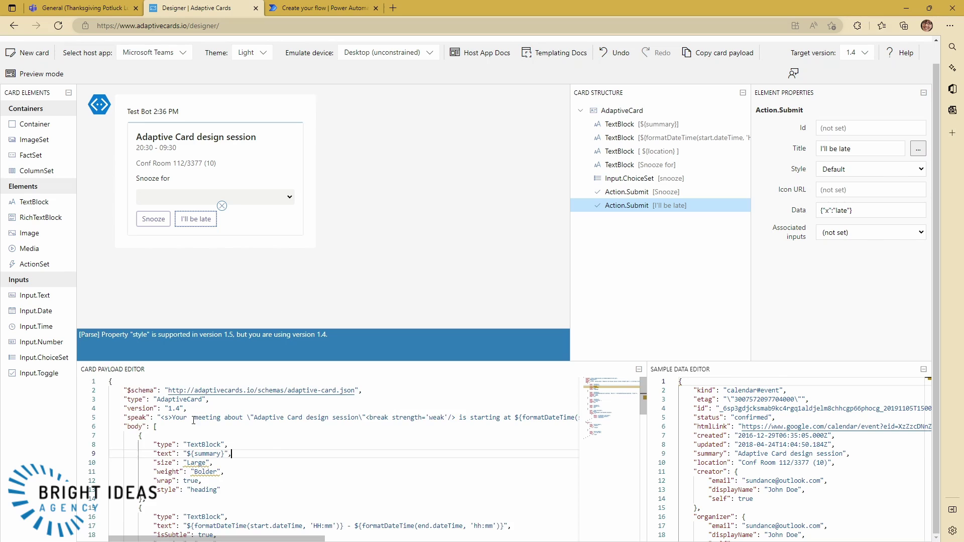
{"action": "scroll", "coordinate": [194, 420], "scroll_direction": "down", "scroll_amount": 6}
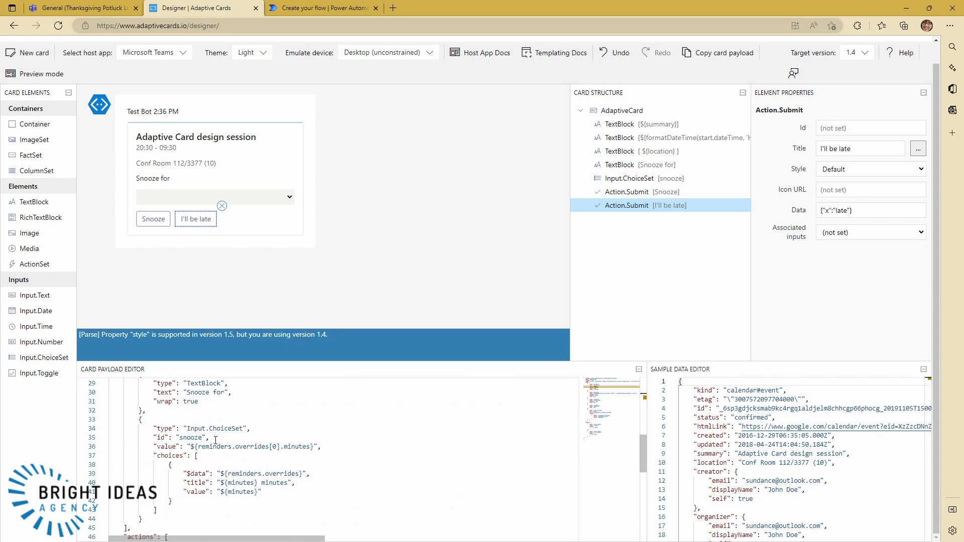
{"action": "scroll", "coordinate": [221, 442], "scroll_direction": "down", "scroll_amount": 5}
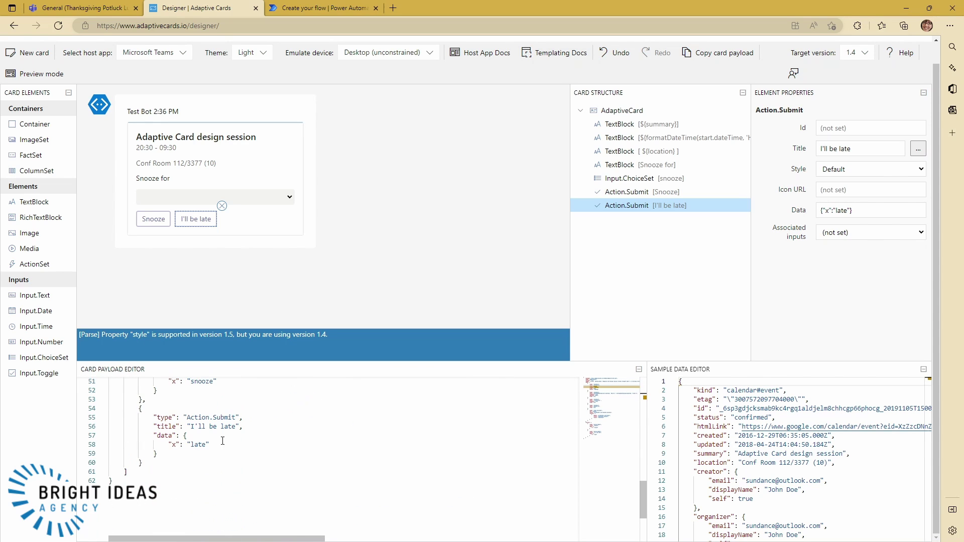
{"action": "scroll", "coordinate": [239, 452], "scroll_direction": "up", "scroll_amount": 10}
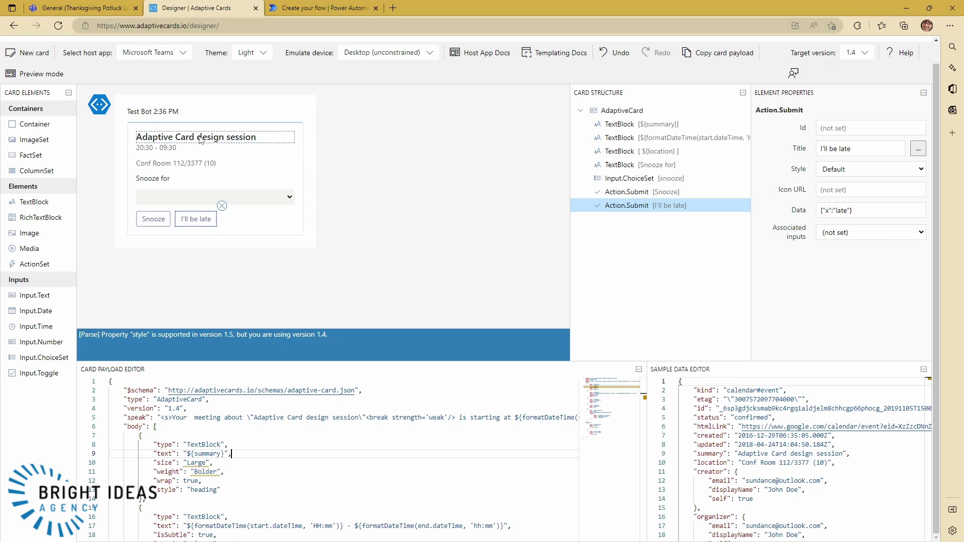
Start a blank card and add a RichTextBlock, Input.Text, Input.ChoiceSet and ActionSet
{"action": "left_click", "coordinate": [35, 55]}
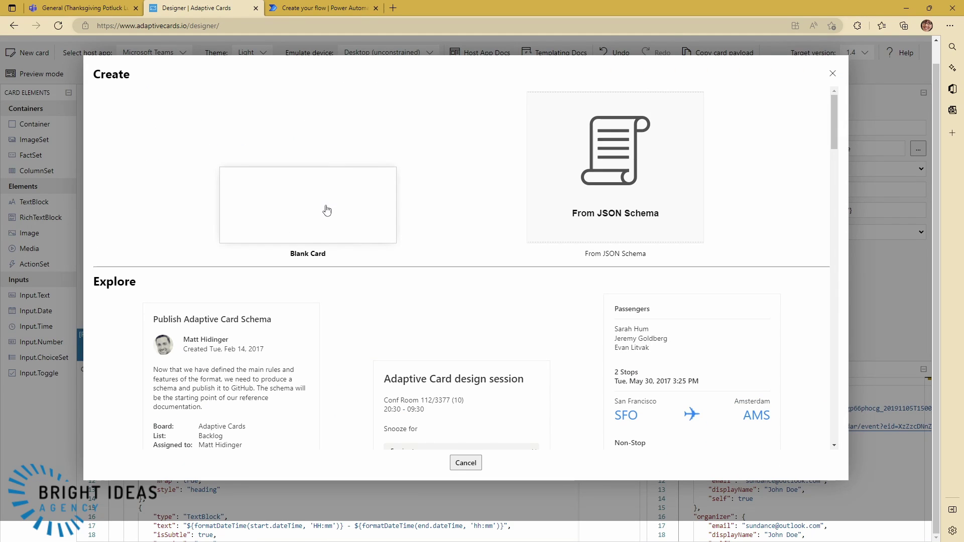
{"action": "left_click", "coordinate": [327, 211]}
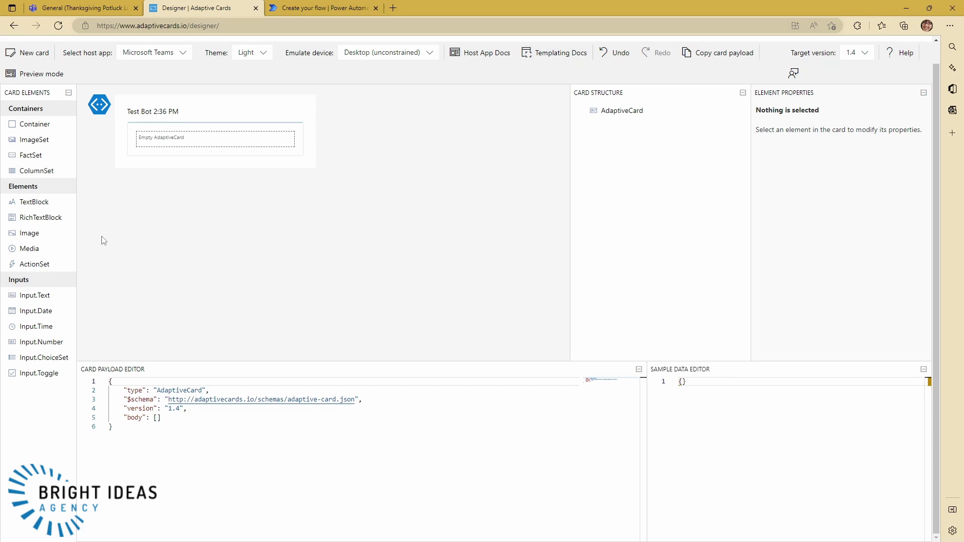
{"action": "left_click_drag", "start_coordinate": [30, 220], "coordinate": [140, 137]}
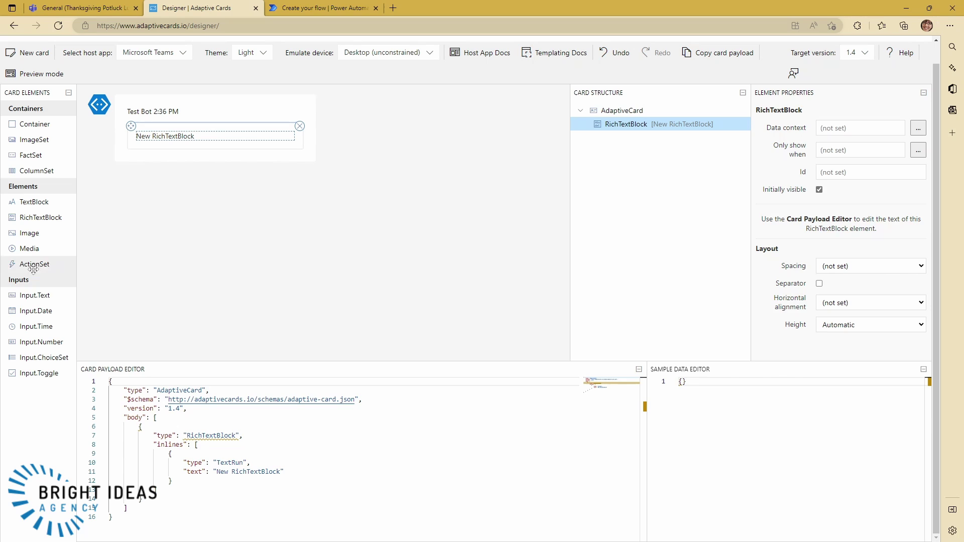
{"action": "left_click_drag", "start_coordinate": [35, 296], "coordinate": [160, 152]}
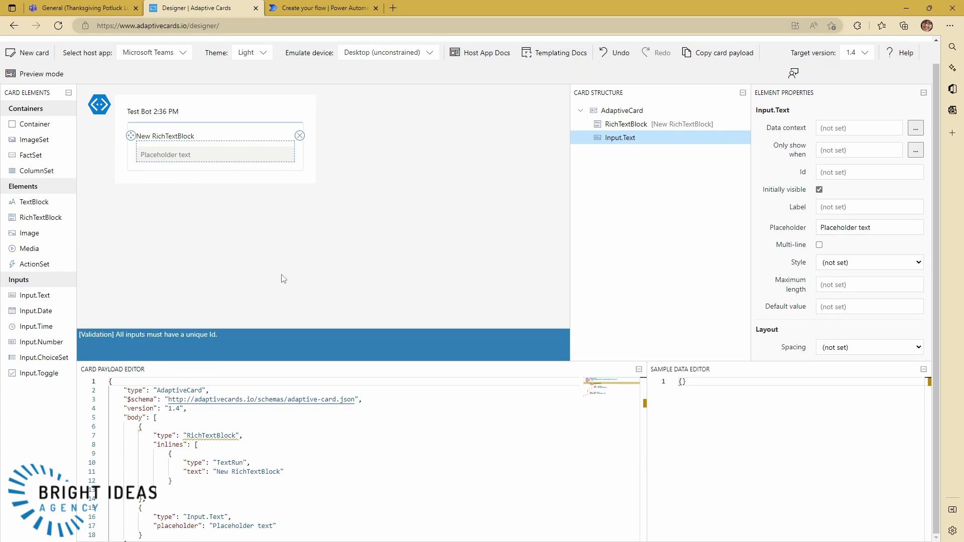
{"action": "left_click_drag", "start_coordinate": [49, 358], "coordinate": [169, 174]}
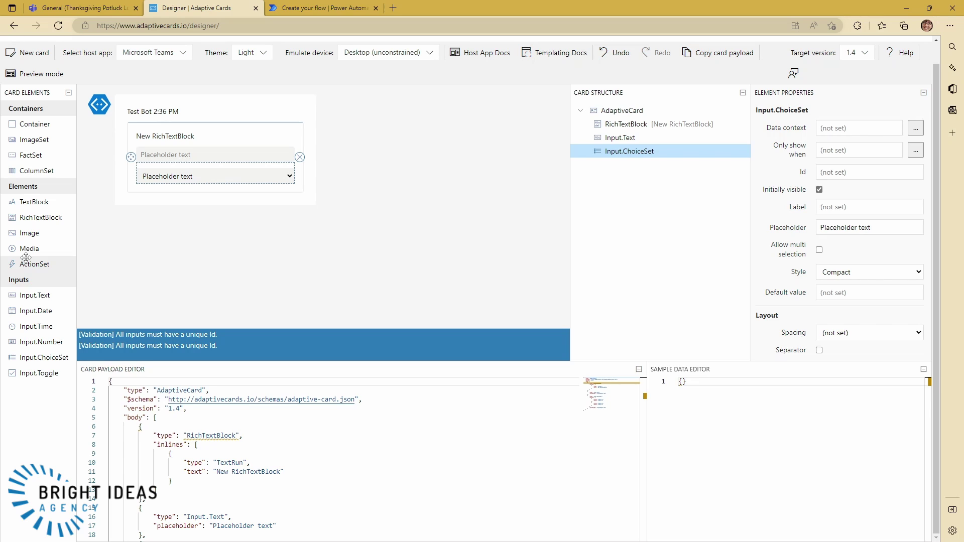
{"action": "left_click_drag", "start_coordinate": [26, 258], "coordinate": [155, 190]}
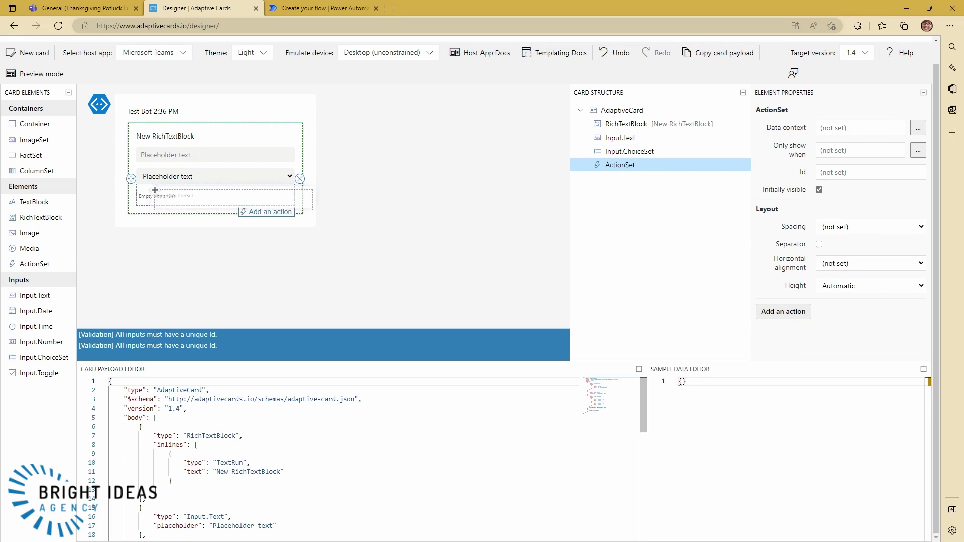
Add an Action.Submit button to the card's action set
{"action": "left_click", "coordinate": [270, 212]}
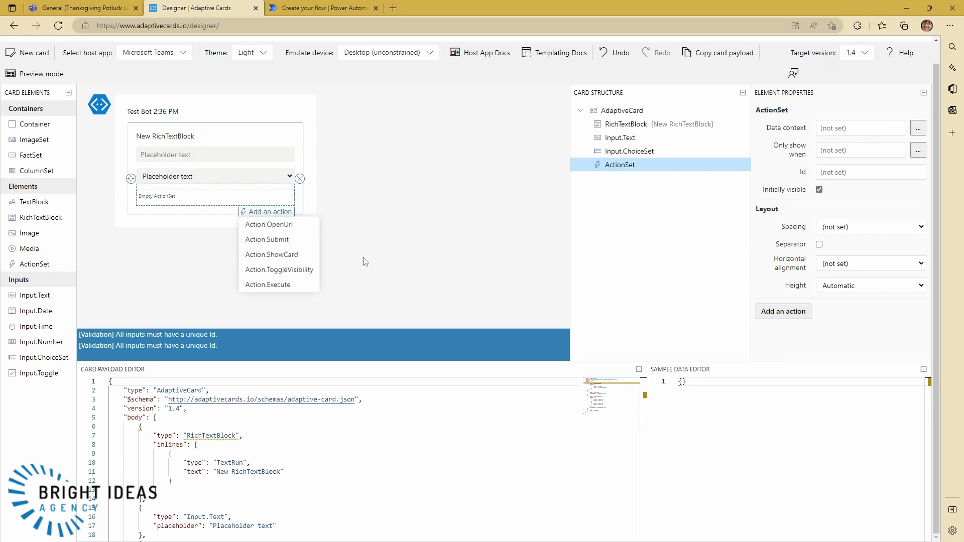
{"action": "left_click", "coordinate": [267, 242]}
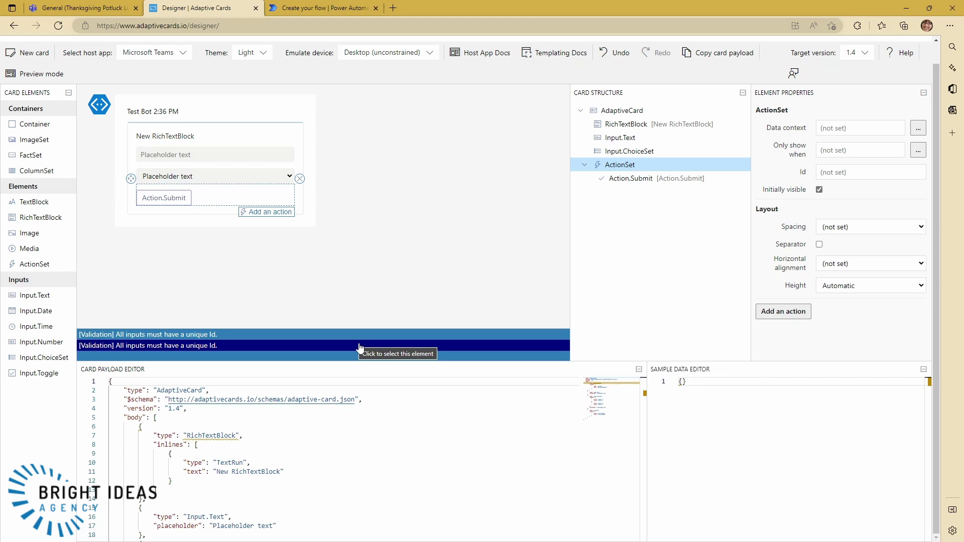
{"action": "left_click", "coordinate": [209, 139]}
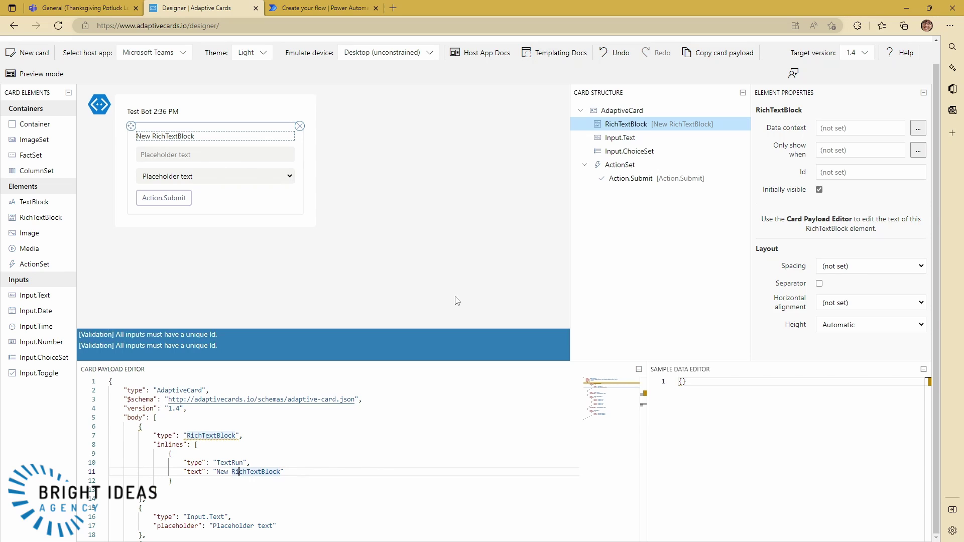
Change the rich text to "Please tell us what you're bringing to the potluck lunch"
{"action": "left_click", "coordinate": [293, 472]}
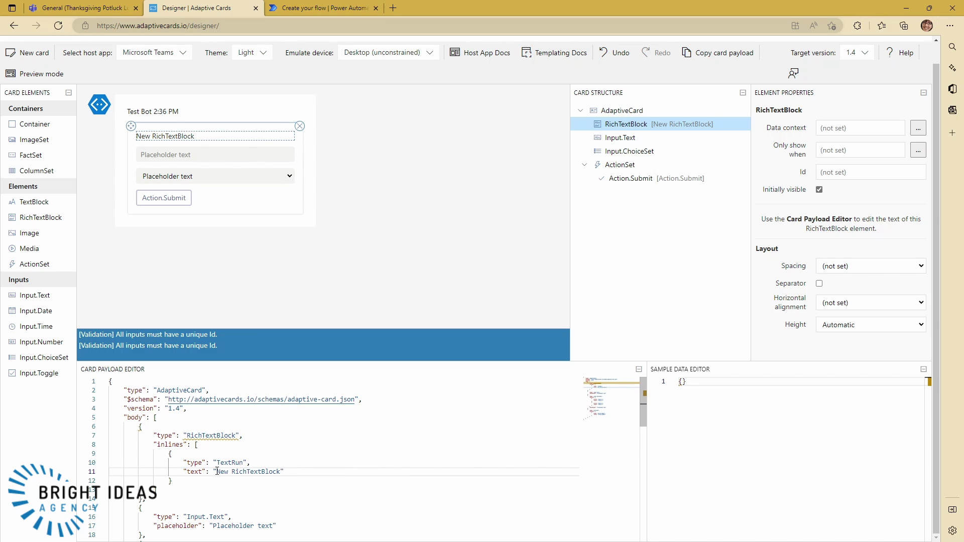
{"action": "key", "text": "ctrl+BackSpace"}
{"action": "key", "text": "ctrl+BackSpace"}
{"action": "type", "text": "Please "}
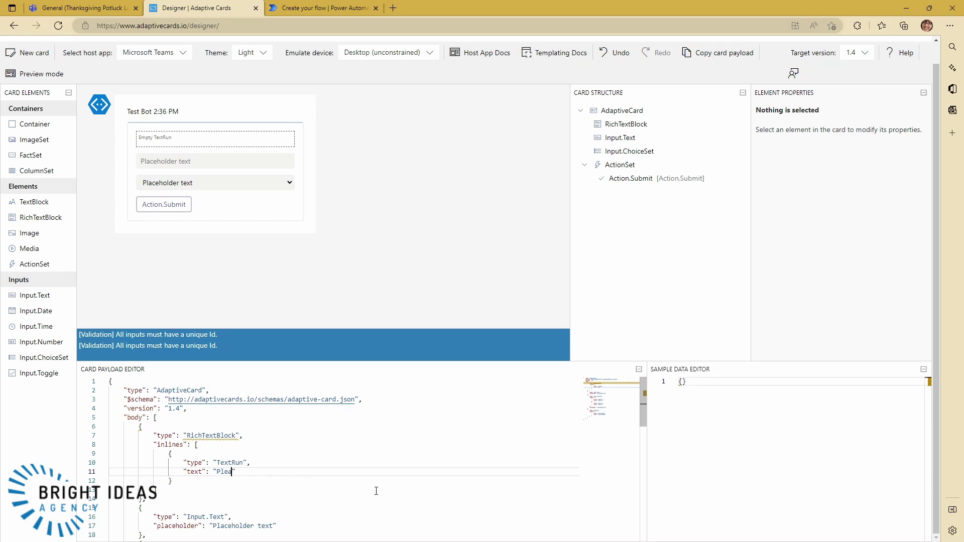
{"action": "type", "text": "tell us what you're bringing to the p"}
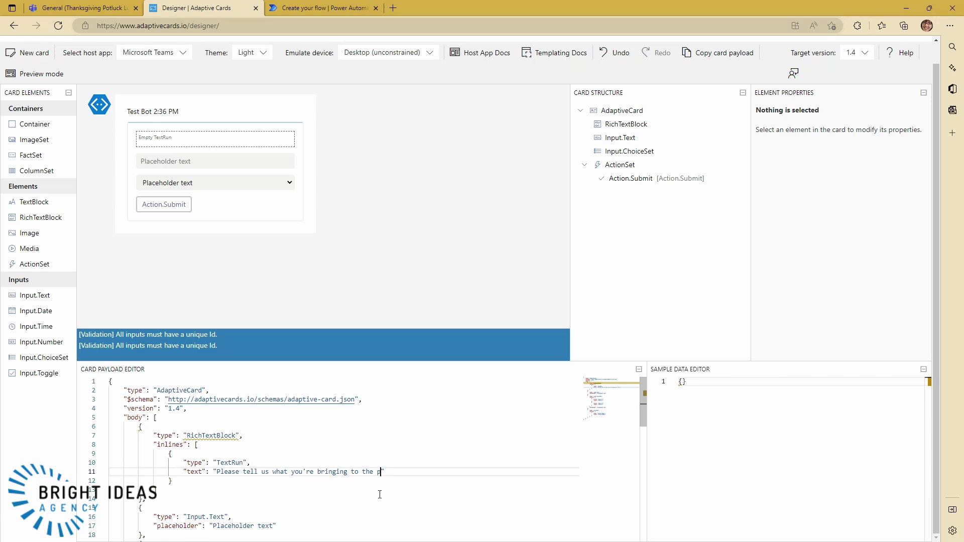
{"action": "type", "text": "otluck lunm"}
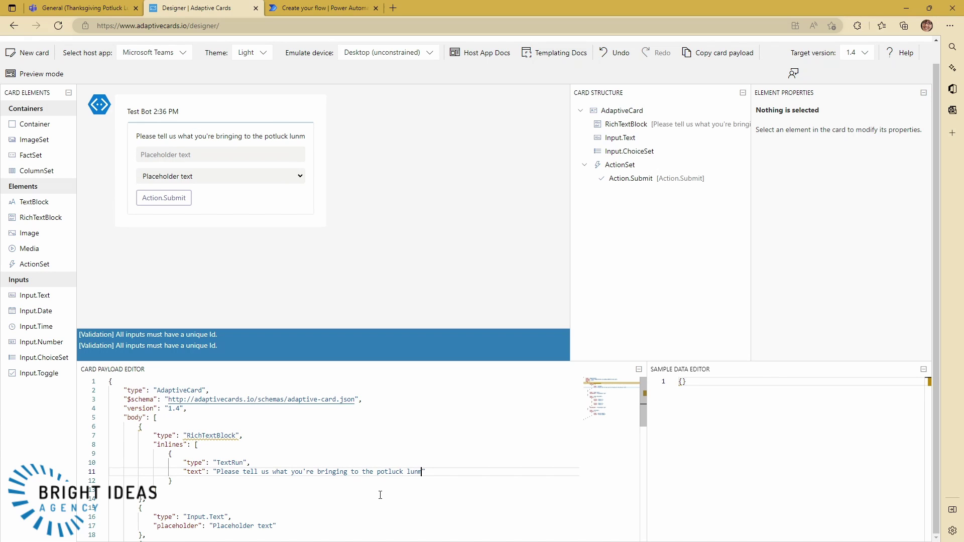
{"action": "key", "text": "BackSpace"}
{"action": "type", "text": "ch"}
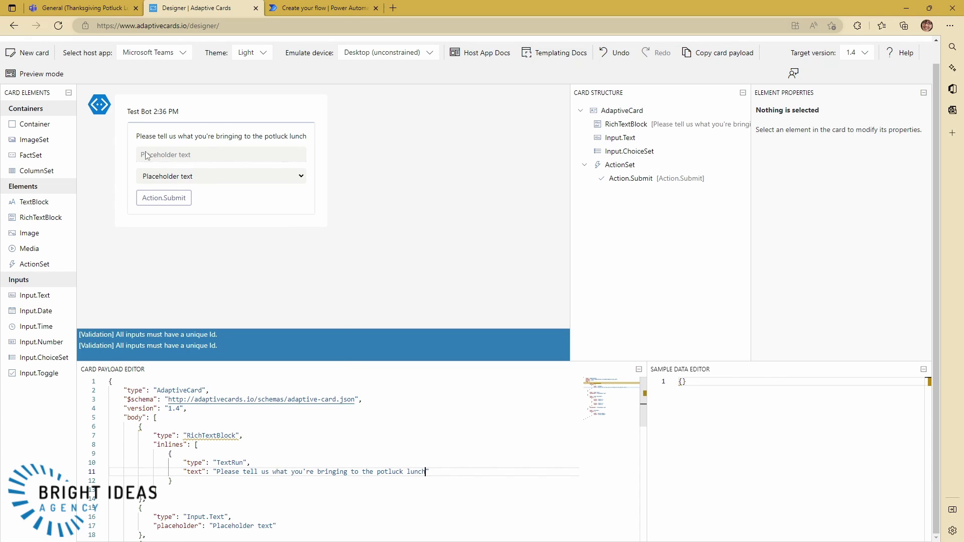
Give the text input Id 'dish' and placeholder 'Name of dish'
{"action": "left_click", "coordinate": [201, 154]}
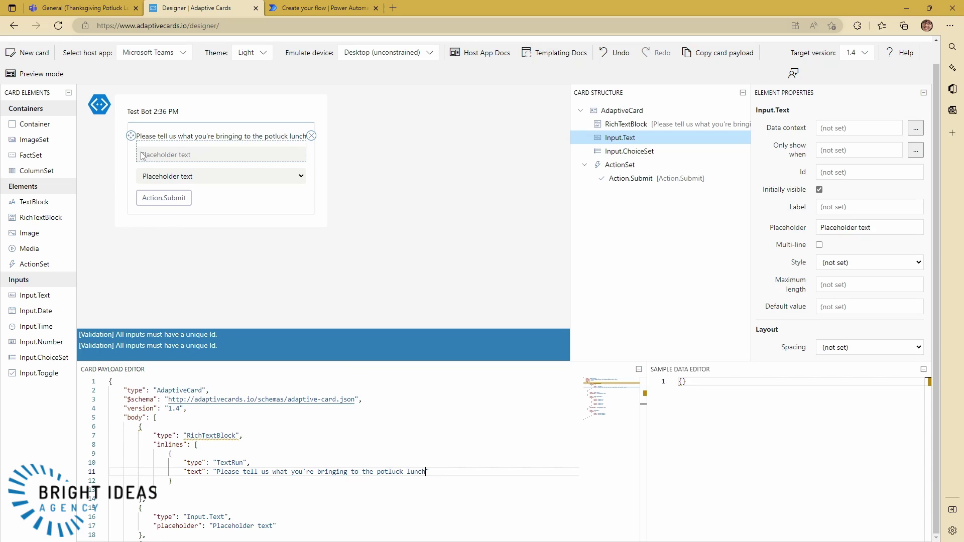
{"action": "left_click", "coordinate": [852, 172]}
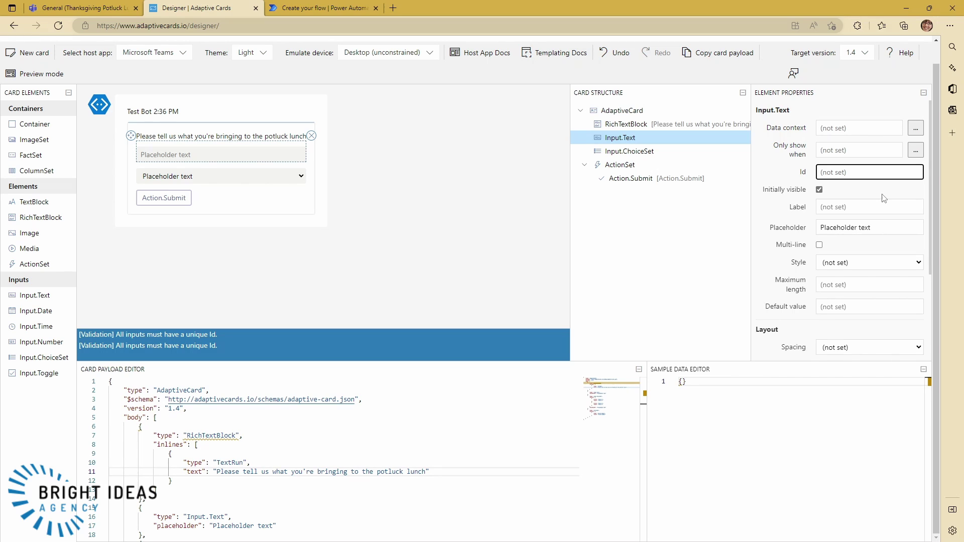
{"action": "type", "text": "dish"}
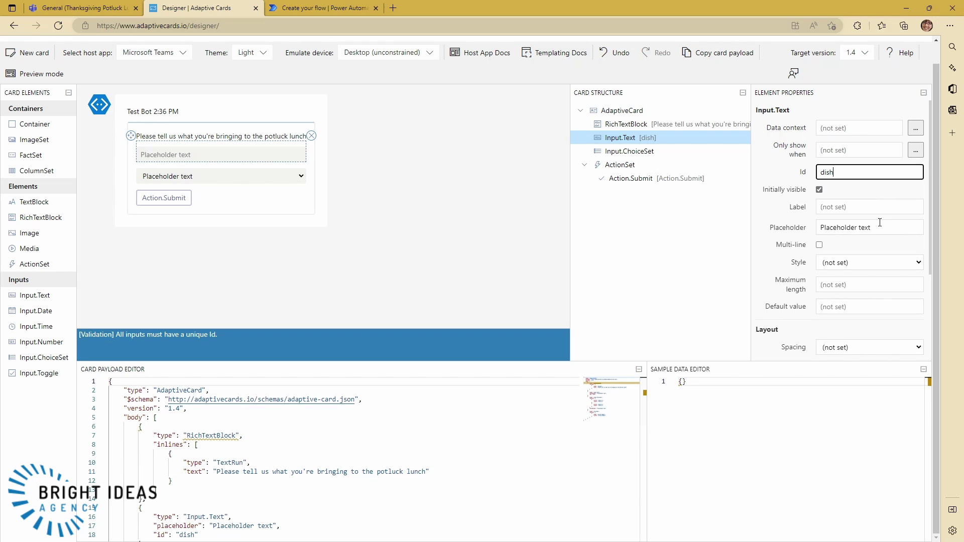
{"action": "left_click_drag", "start_coordinate": [880, 222], "coordinate": [818, 227]}
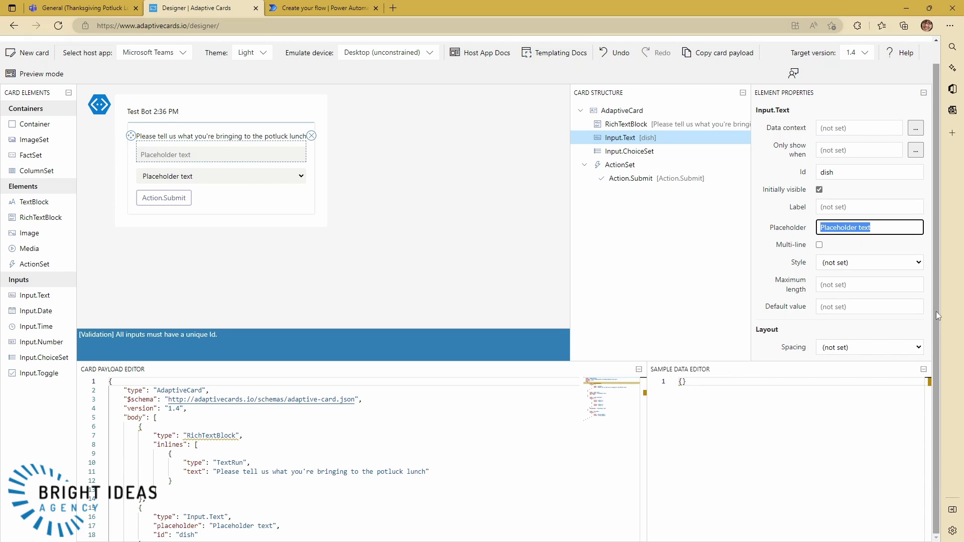
{"action": "type", "text": "Namn"}
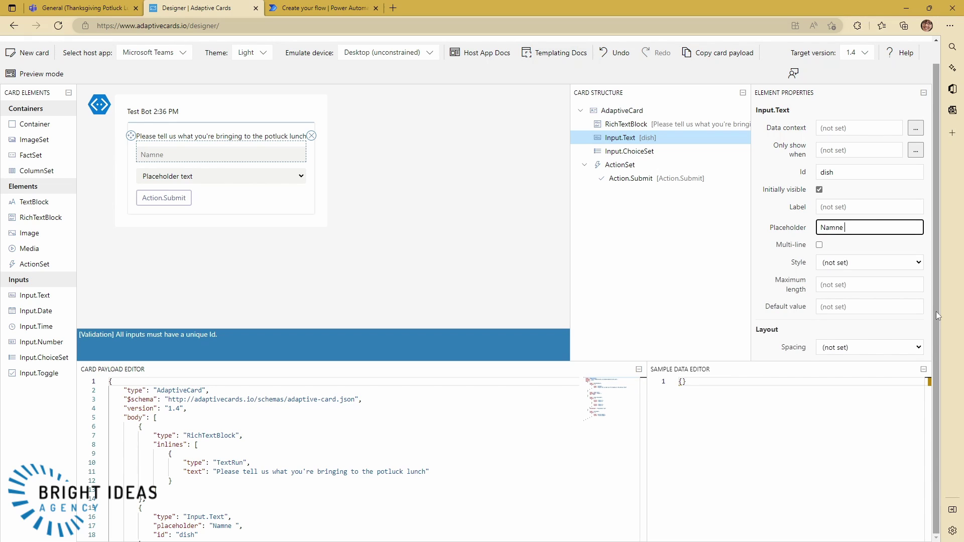
{"action": "key", "text": "BackSpace"}
{"action": "type", "text": "e of dish"}
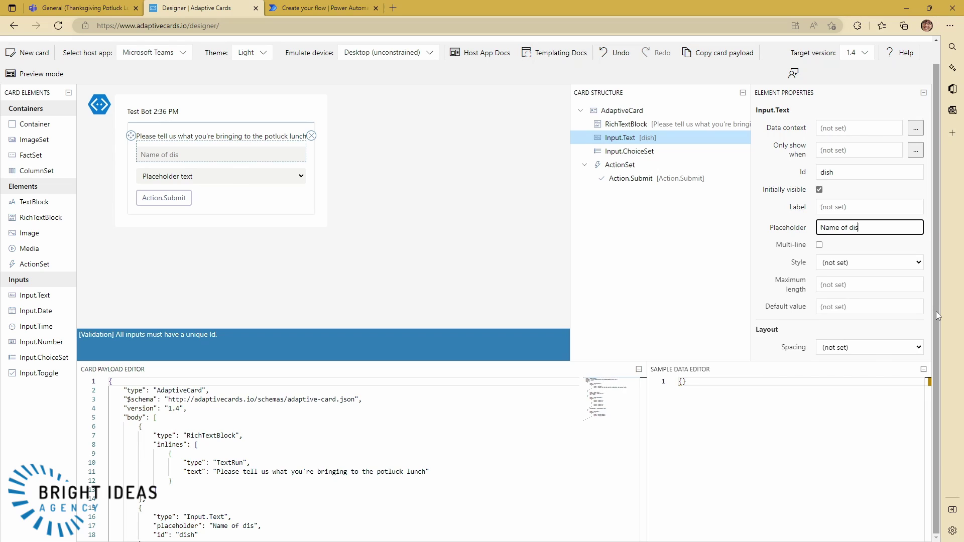
Give the choice set Id 'course' and placeholder 'Select the course', then review its default choices
{"action": "left_click", "coordinate": [172, 179]}
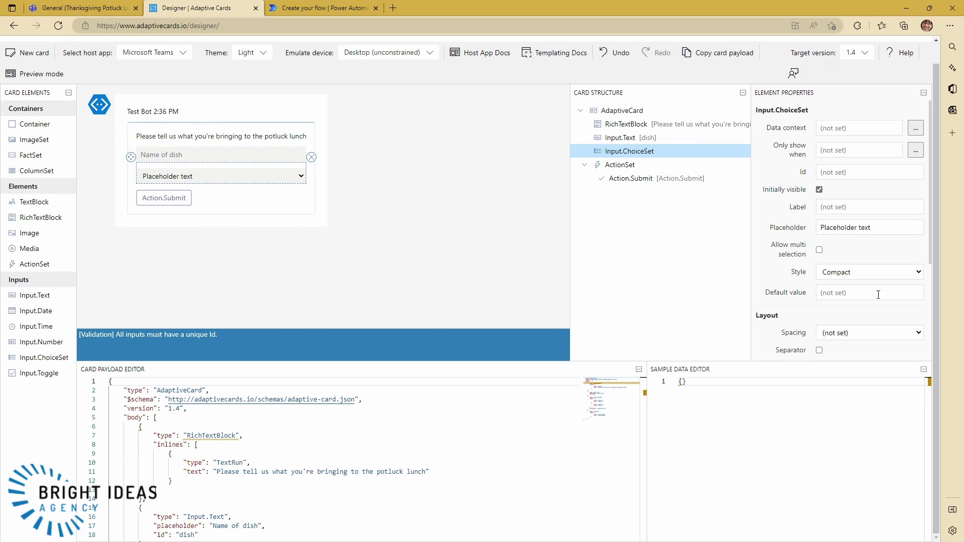
{"action": "left_click", "coordinate": [858, 171]}
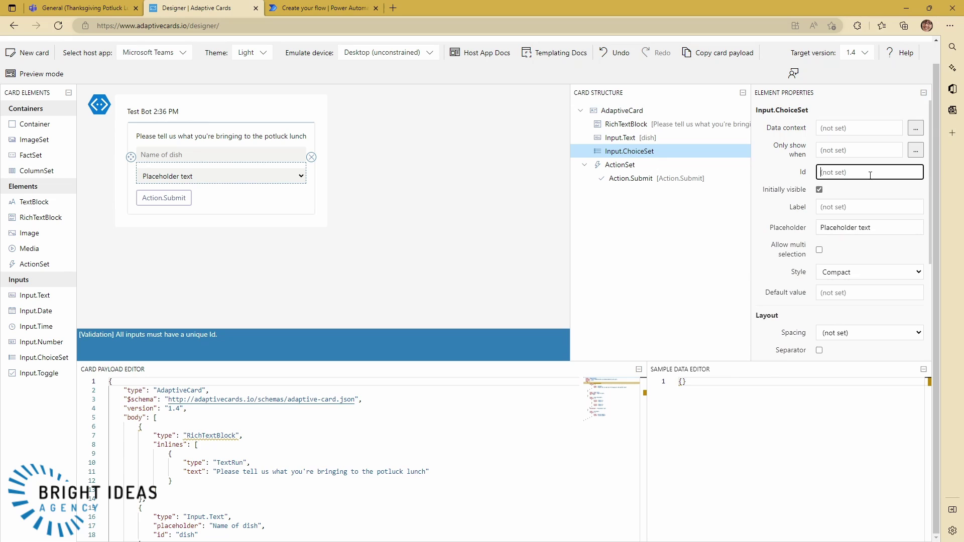
{"action": "type", "text": "course"}
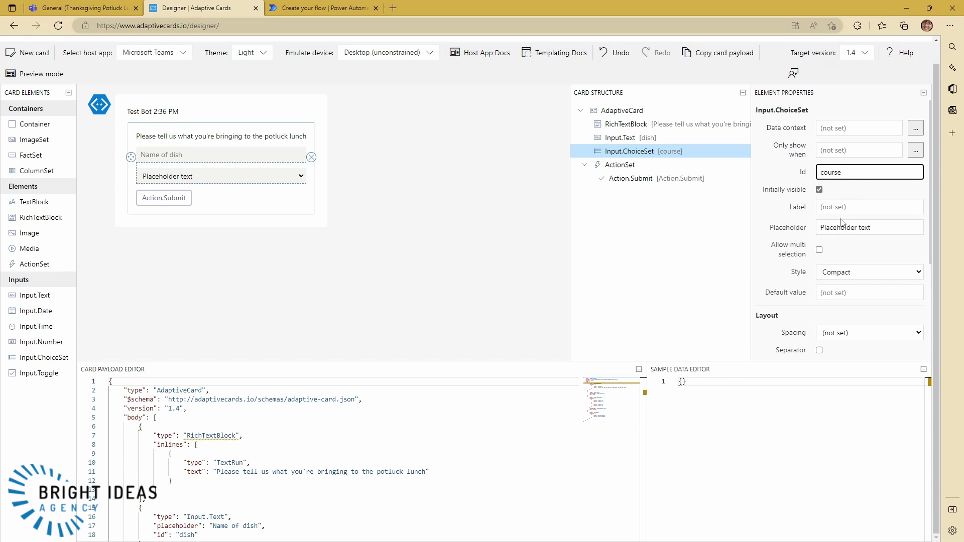
{"action": "left_click", "coordinate": [842, 226]}
{"action": "type", "text": "t"}
{"action": "left_click", "coordinate": [901, 229]}
{"action": "key", "text": "BackSpace"}
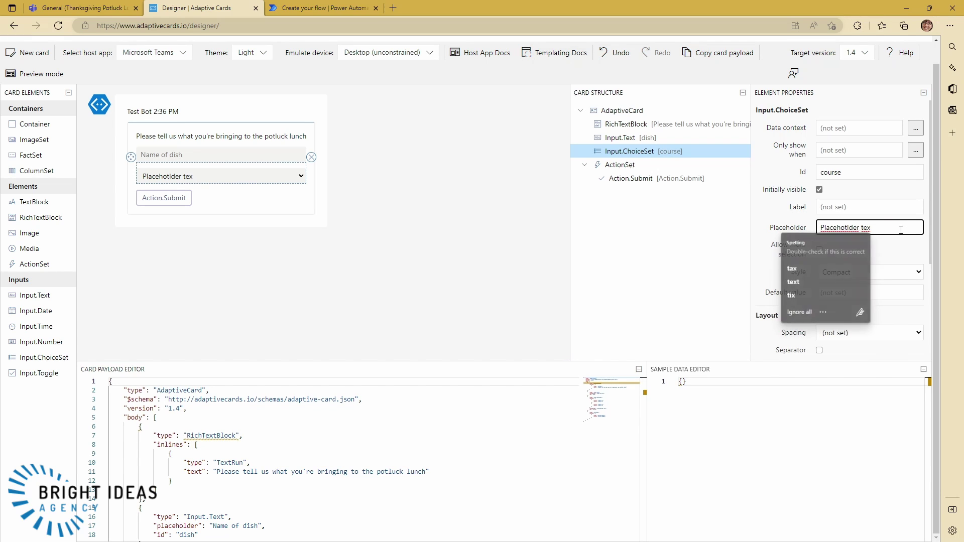
{"action": "key", "text": "ctrl+a"}
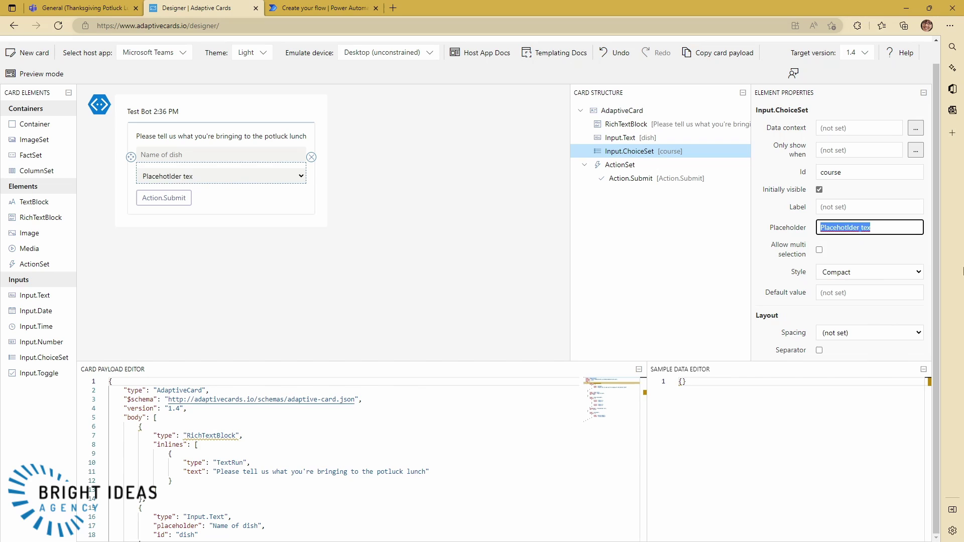
{"action": "type", "text": "Selec"}
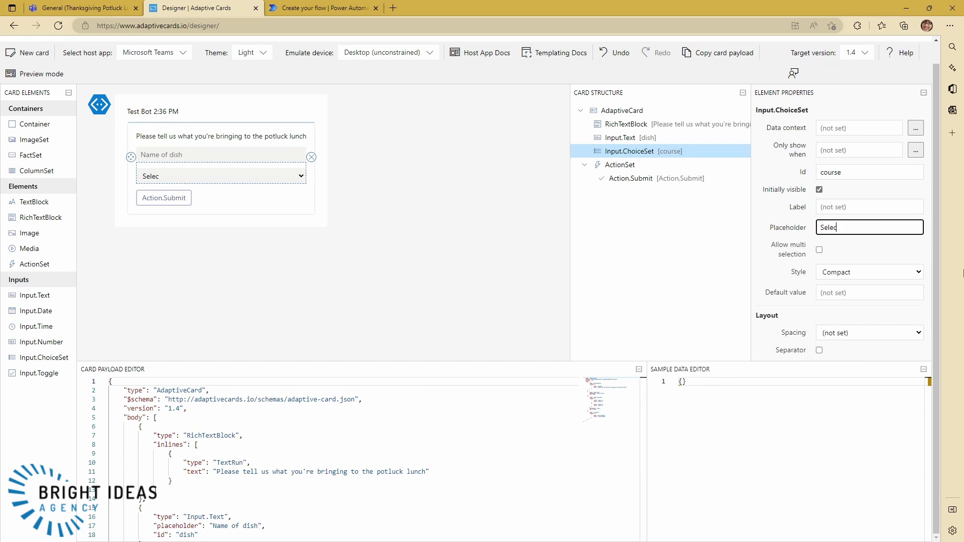
{"action": "type", "text": "t the course"}
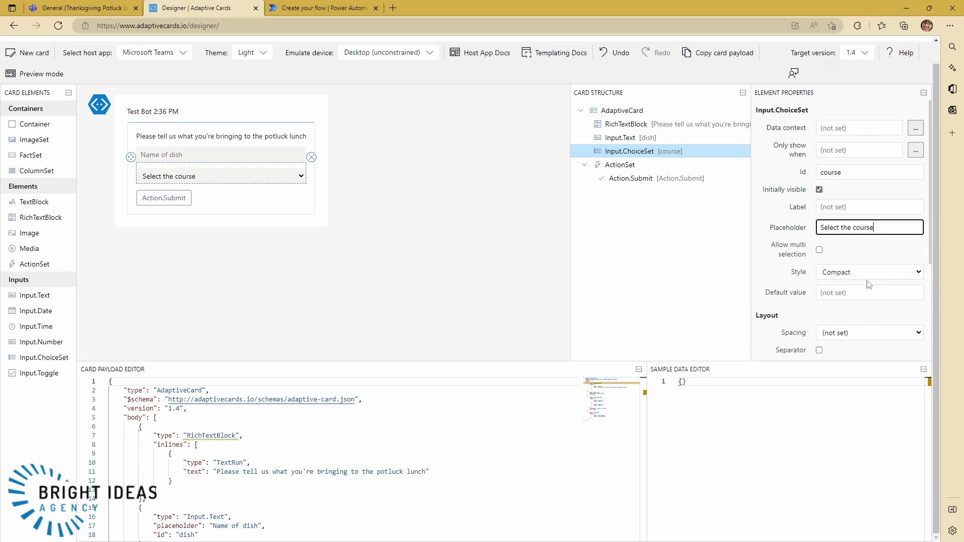
{"action": "scroll", "coordinate": [843, 263], "scroll_direction": "down", "scroll_amount": 1}
{"action": "scroll", "coordinate": [842, 263], "scroll_direction": "down", "scroll_amount": 2}
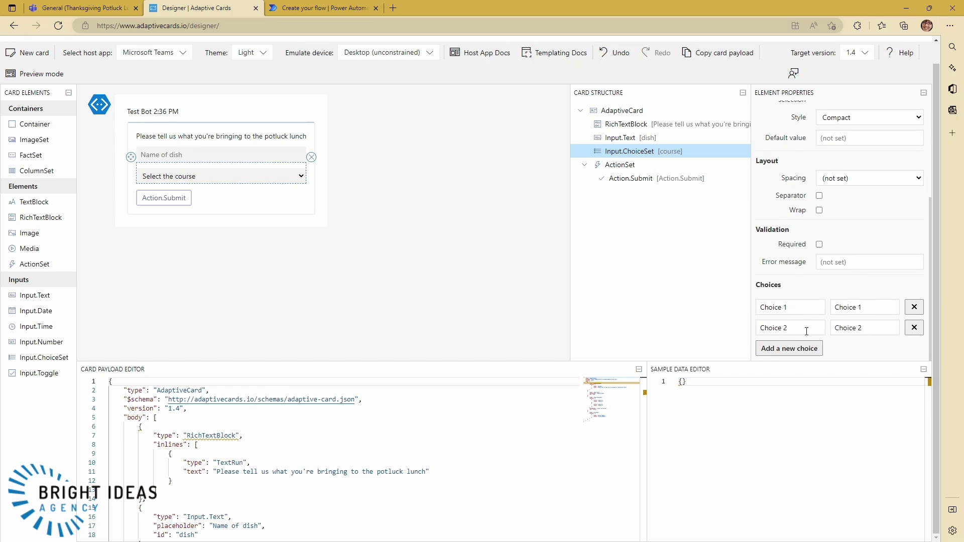
{"action": "scroll", "coordinate": [200, 482], "scroll_direction": "down", "scroll_amount": 3}
{"action": "left_click", "coordinate": [200, 481]}
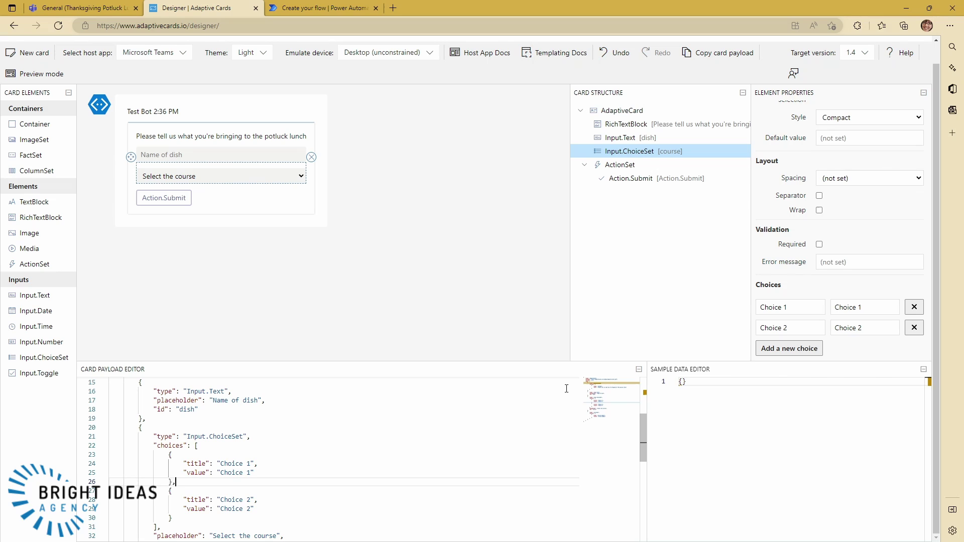
In Teams, open the Lunch Menu Course column's settings to view its Main, Side and Dessert choices
{"action": "left_click", "coordinate": [74, 8]}
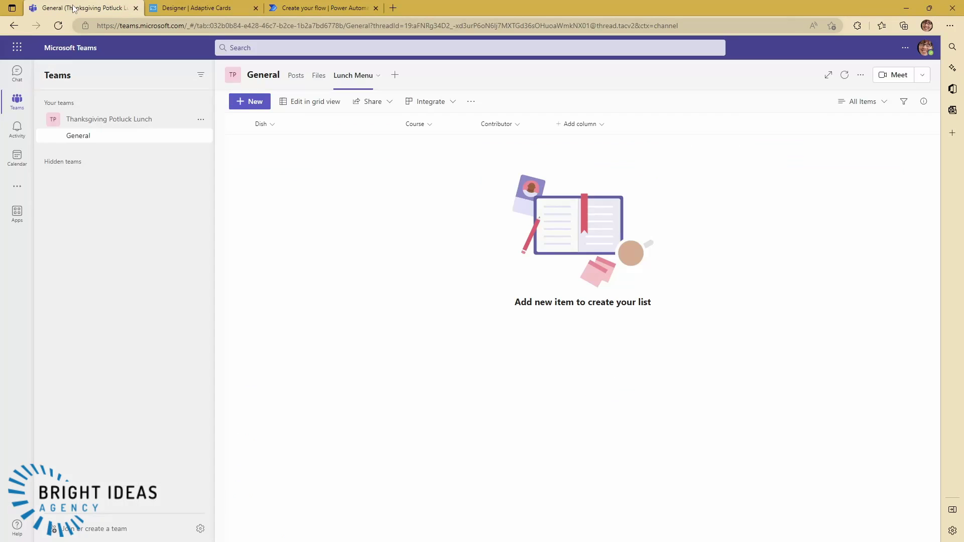
{"action": "left_click", "coordinate": [435, 126]}
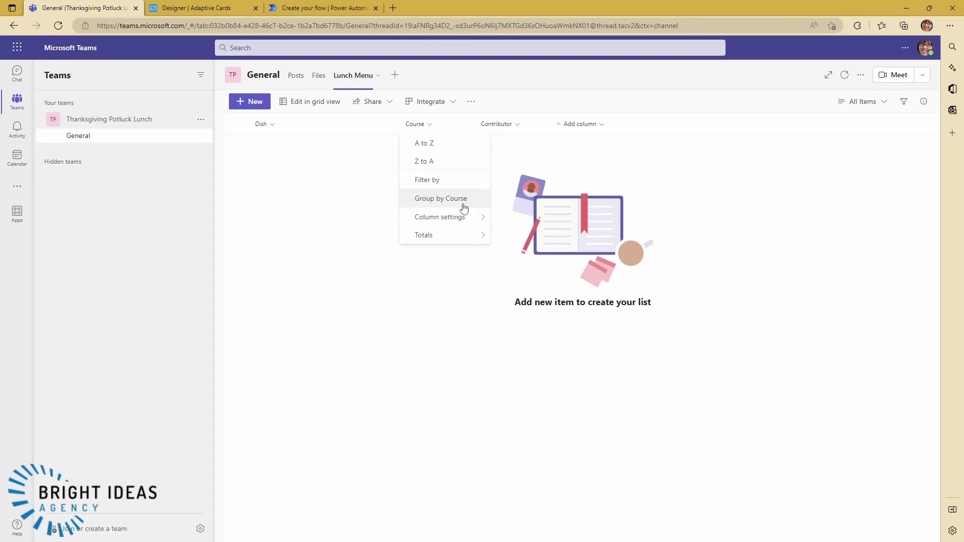
{"action": "mouse_move", "coordinate": [444, 220]}
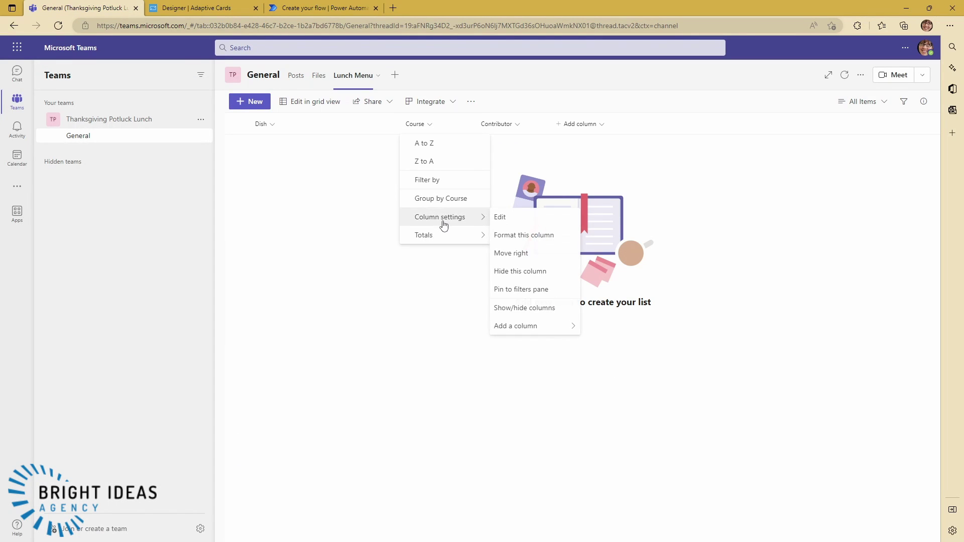
{"action": "left_click", "coordinate": [531, 225]}
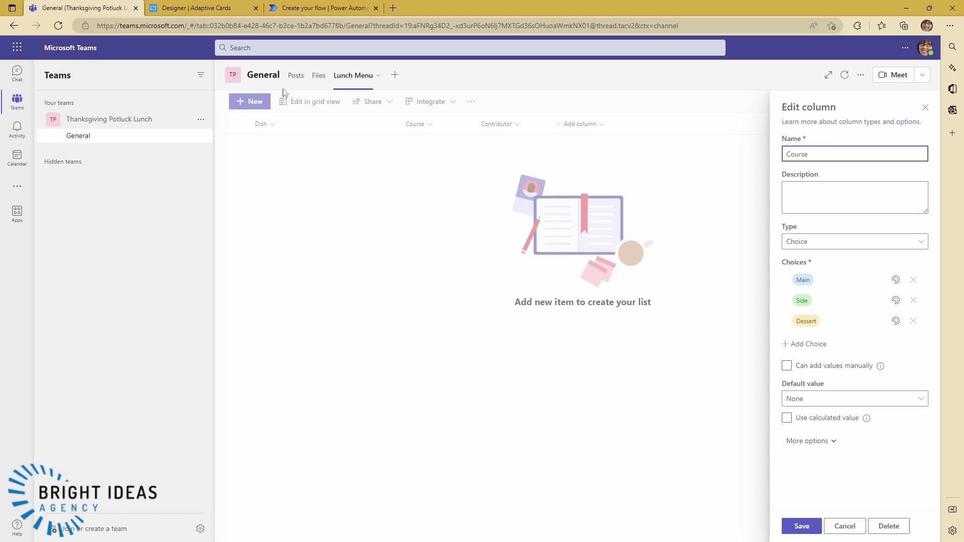
Set the course dropdown's first choice title and value to Main
{"action": "left_click", "coordinate": [193, 8]}
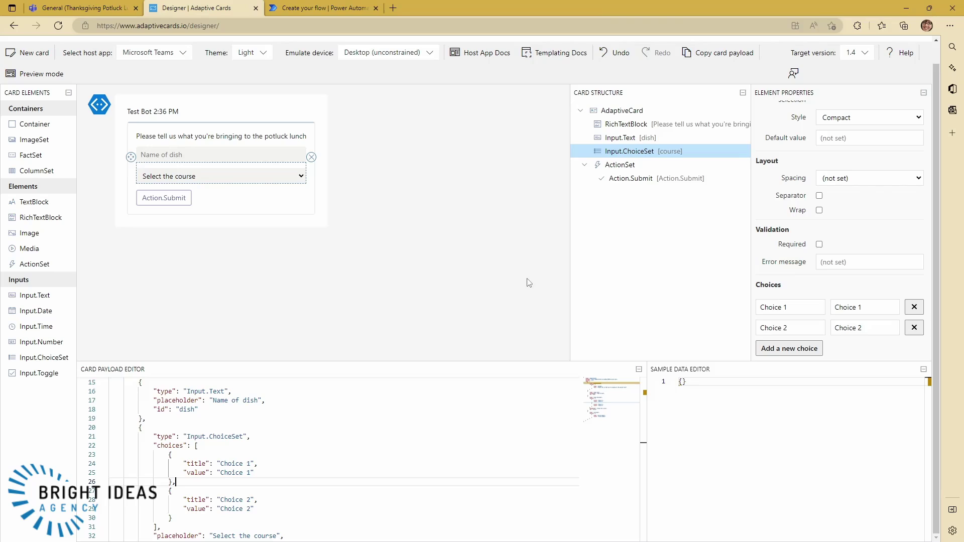
{"action": "left_click_drag", "start_coordinate": [788, 308], "coordinate": [758, 307]}
{"action": "type", "text": "Main"}
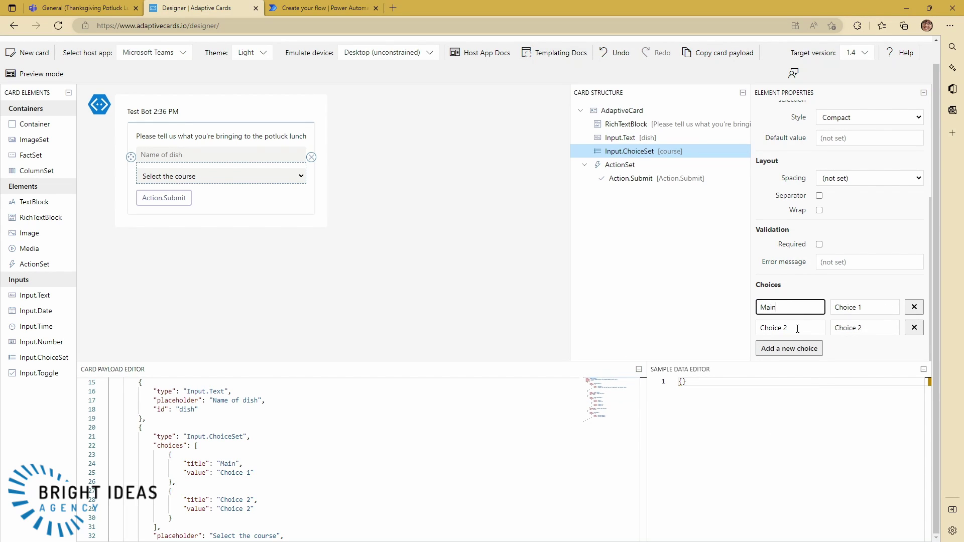
{"action": "key", "text": "Tab"}
{"action": "type", "text": "Main"}
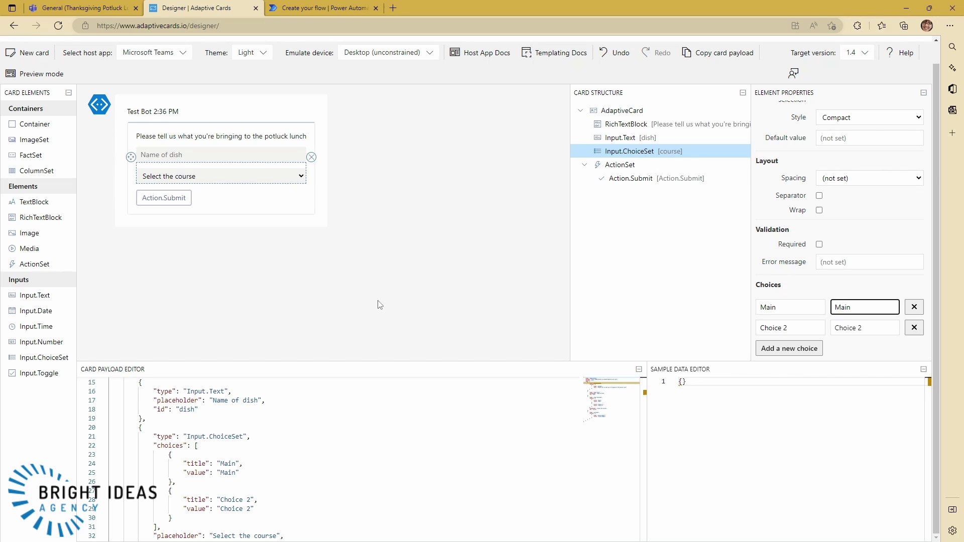
Set the second choice's title and value to Side
{"action": "left_click", "coordinate": [798, 328]}
{"action": "left_click_drag", "start_coordinate": [799, 328], "coordinate": [759, 329]}
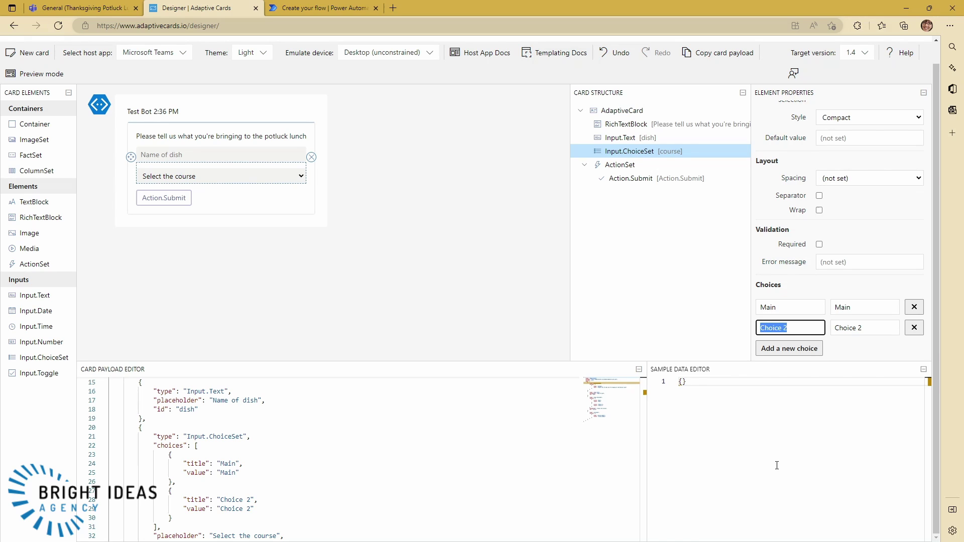
{"action": "type", "text": "Side"}
{"action": "key", "text": "Tab"}
{"action": "type", "text": "S"}
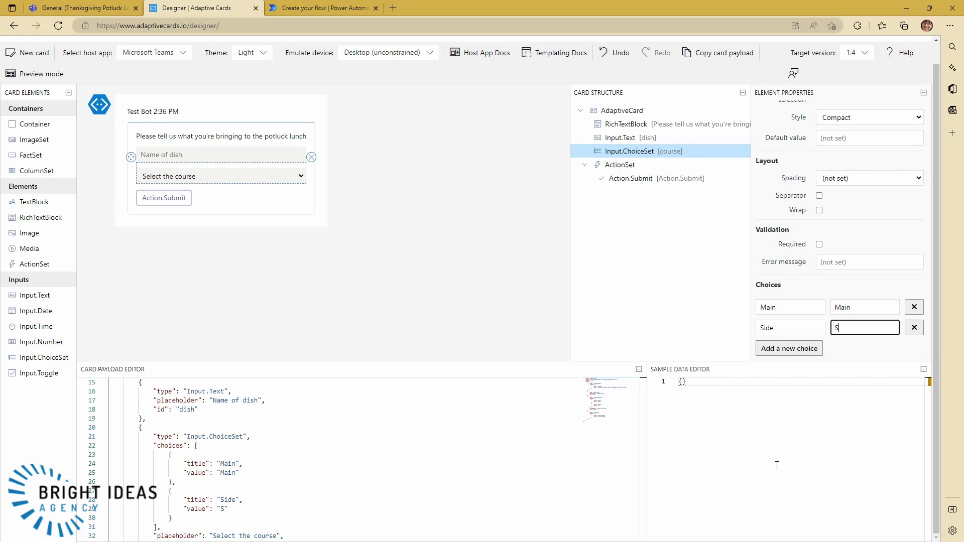
{"action": "type", "text": "ide"}
{"action": "left_click", "coordinate": [241, 509]}
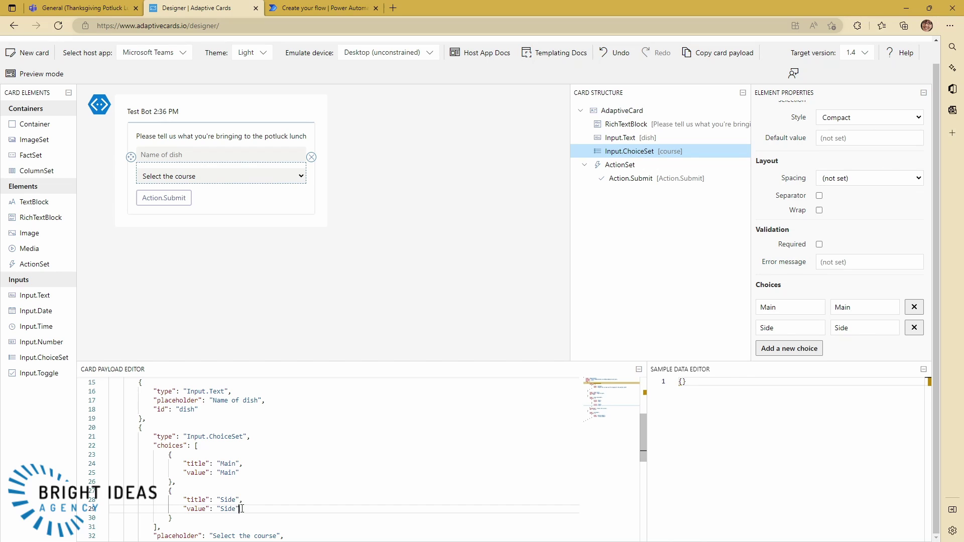
Add a third choice with title and value Dessert
{"action": "left_click", "coordinate": [775, 352]}
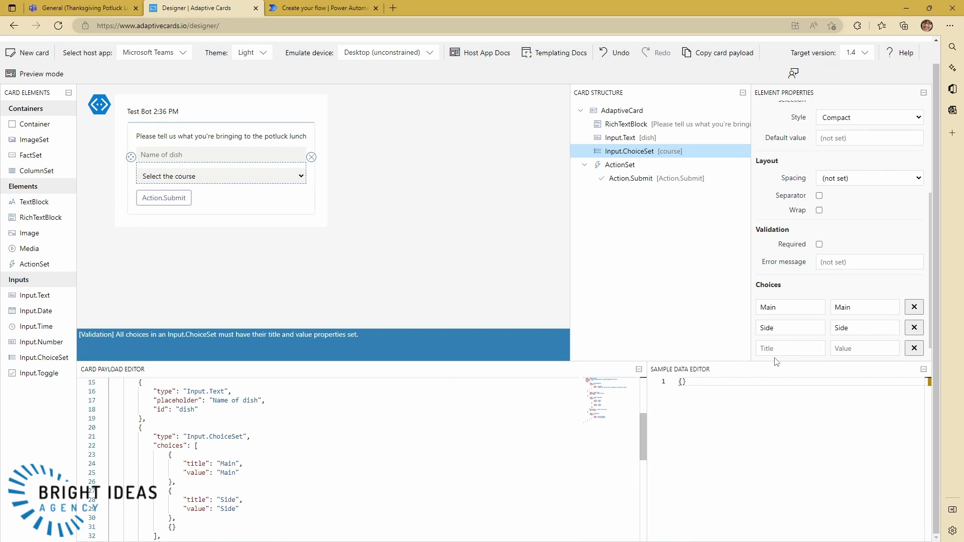
{"action": "left_click", "coordinate": [774, 349]}
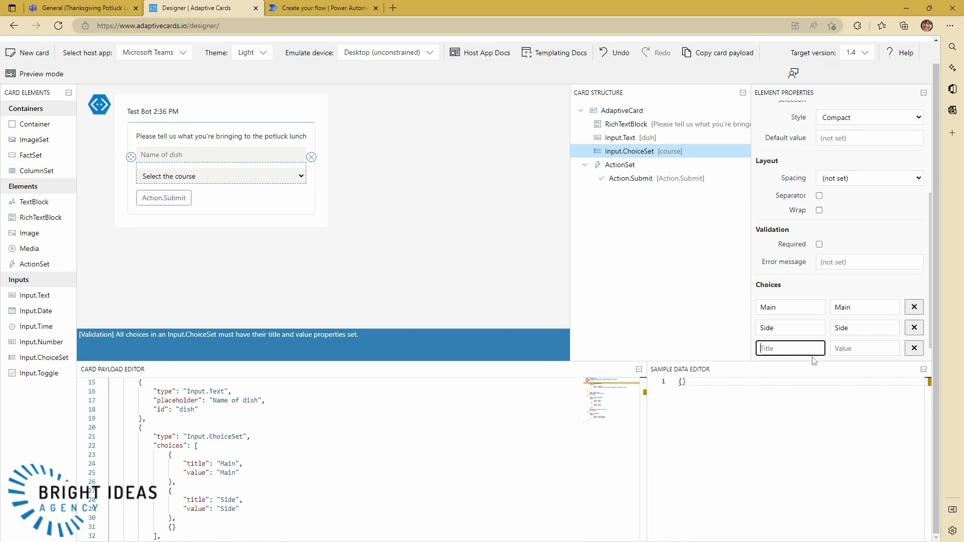
{"action": "type", "text": "Dessert"}
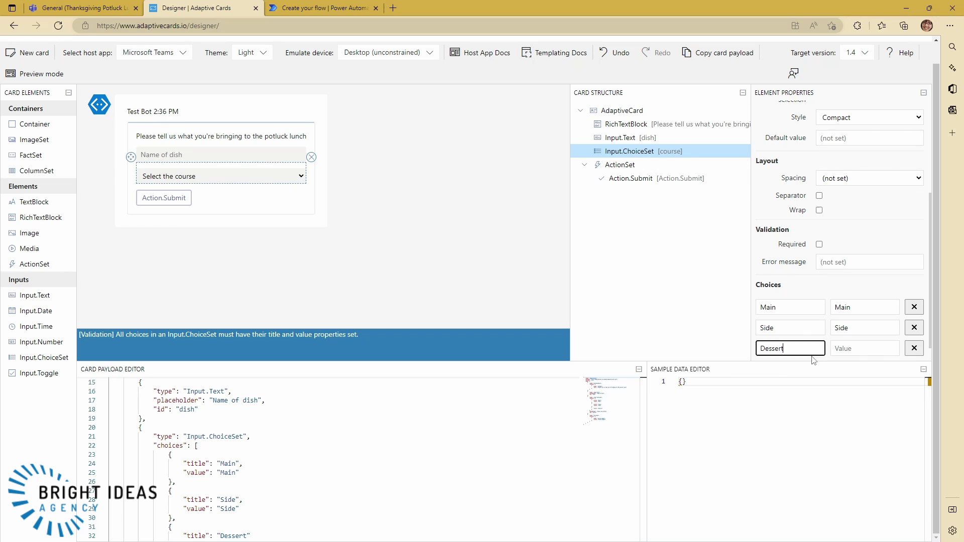
{"action": "key", "text": "Tab"}
{"action": "type", "text": "Dessert"}
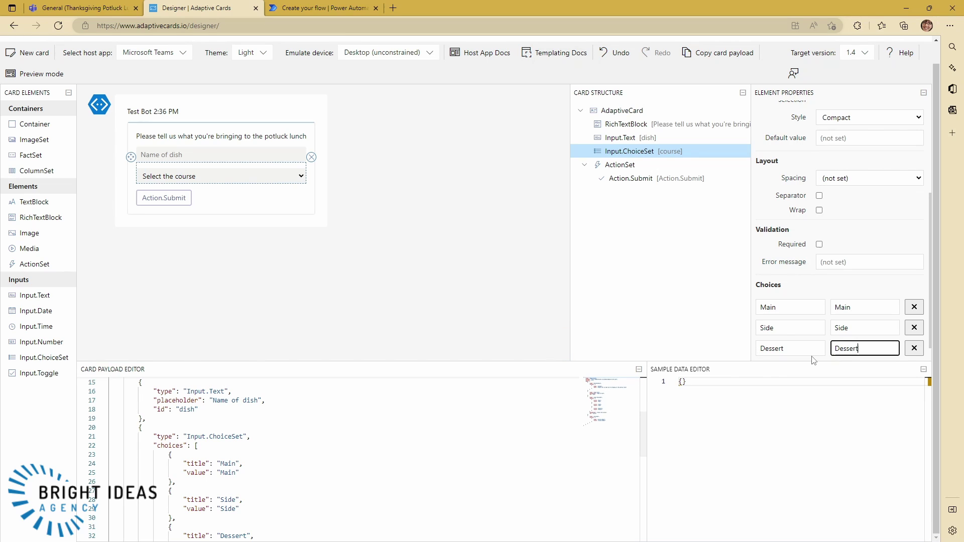
{"action": "left_click", "coordinate": [530, 224]}
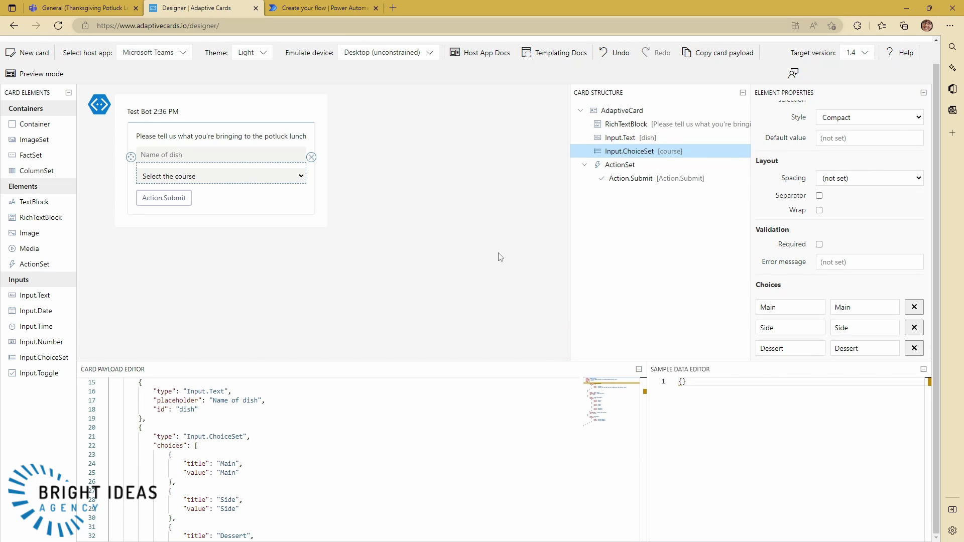
Retitle the submit button from Action.Submit to Submit, then copy the card payload JSON
{"action": "left_click", "coordinate": [164, 202]}
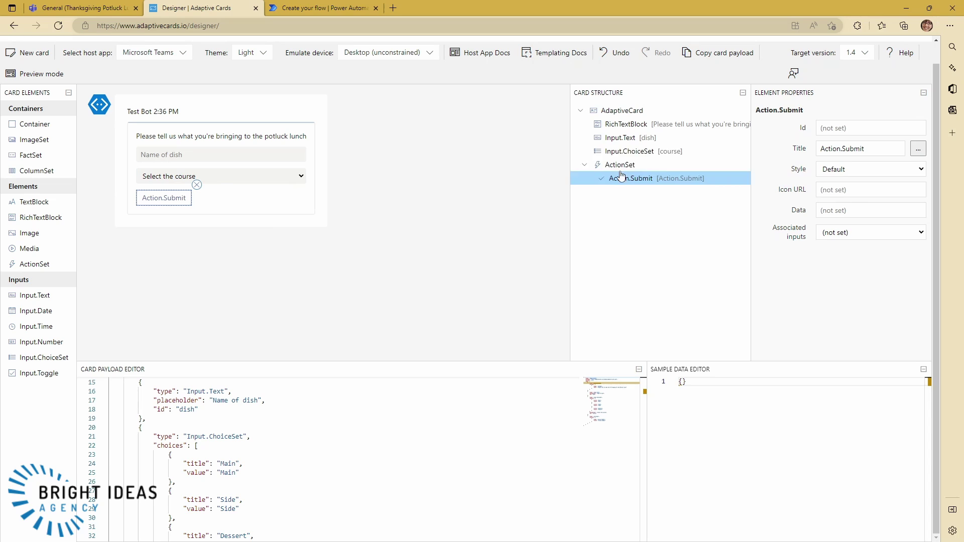
{"action": "left_click", "coordinate": [867, 148]}
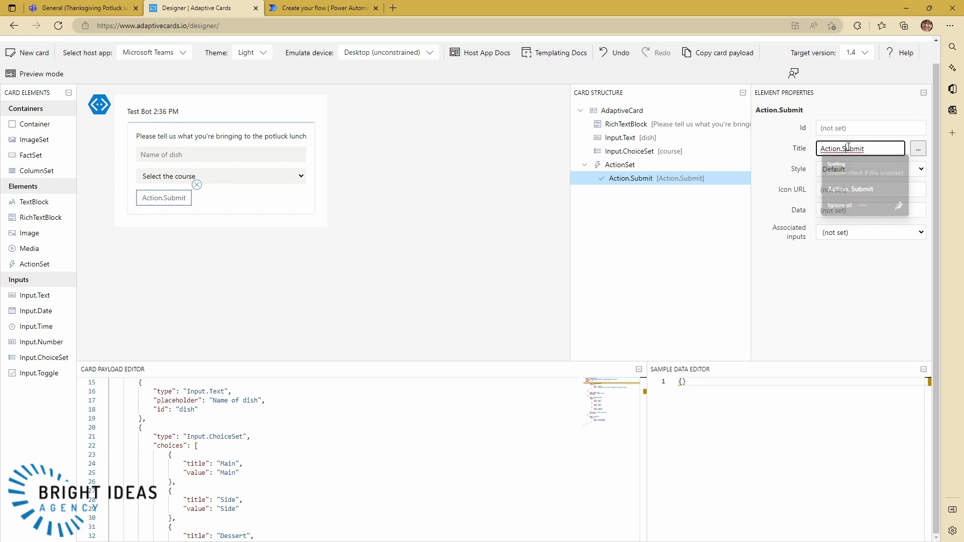
{"action": "left_click_drag", "start_coordinate": [843, 148], "coordinate": [815, 151]}
{"action": "key", "text": "BackSpace"}
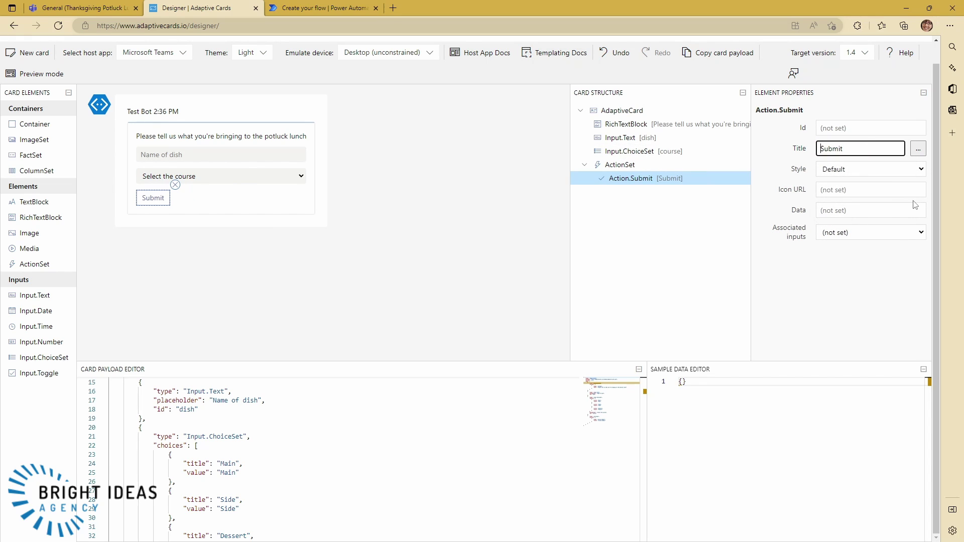
{"action": "key", "text": "Tab"}
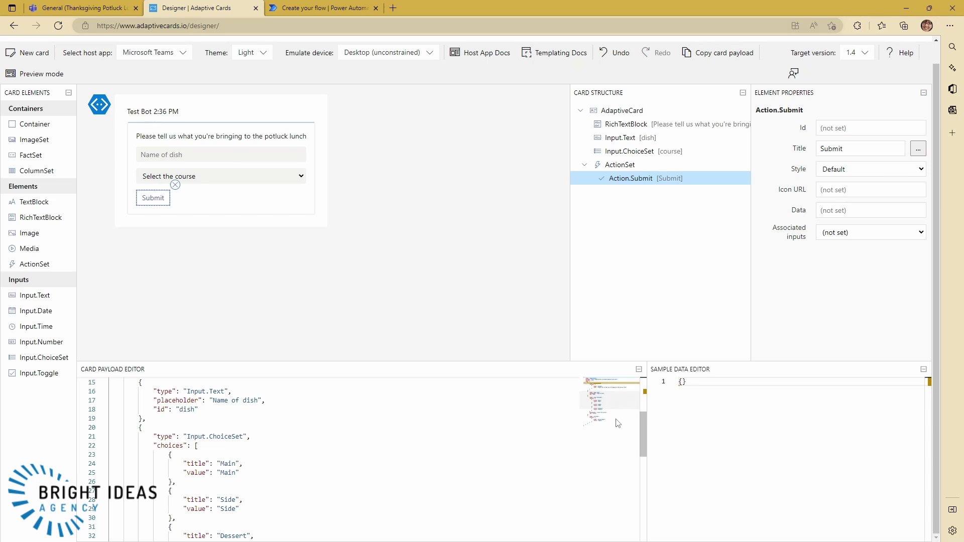
{"action": "scroll", "coordinate": [147, 399], "scroll_direction": "up", "scroll_amount": 5}
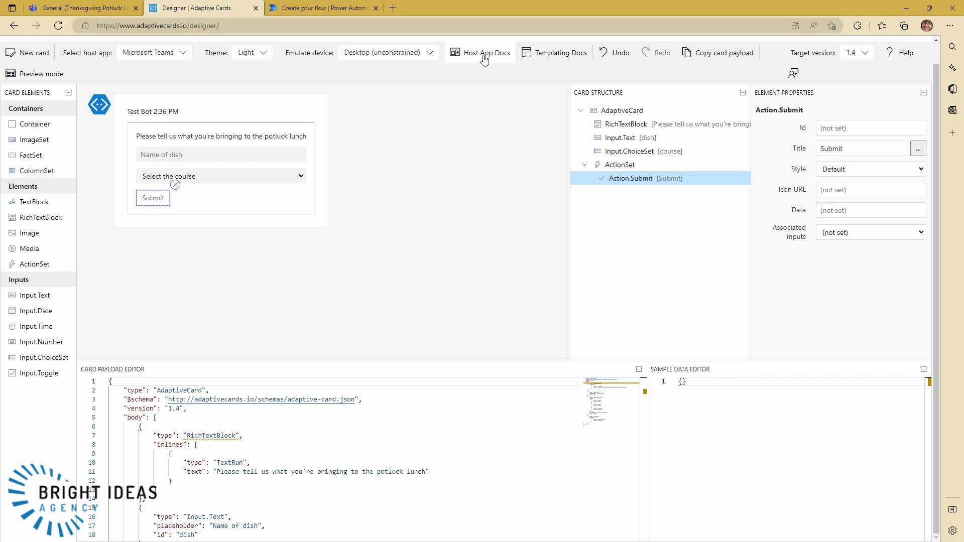
{"action": "left_click", "coordinate": [707, 59]}
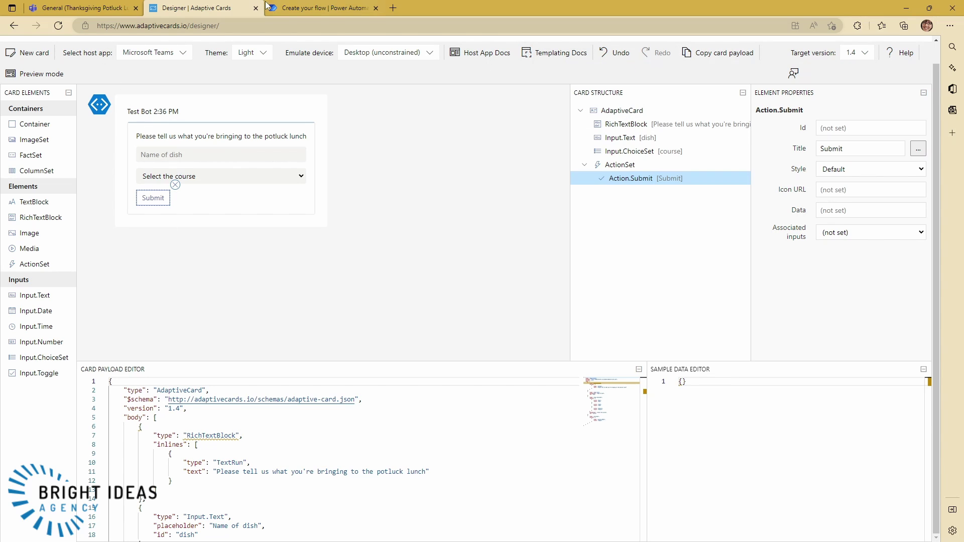
Paste the copied potluck card JSON into the Post adaptive card step's Message field
{"action": "left_click", "coordinate": [290, 9]}
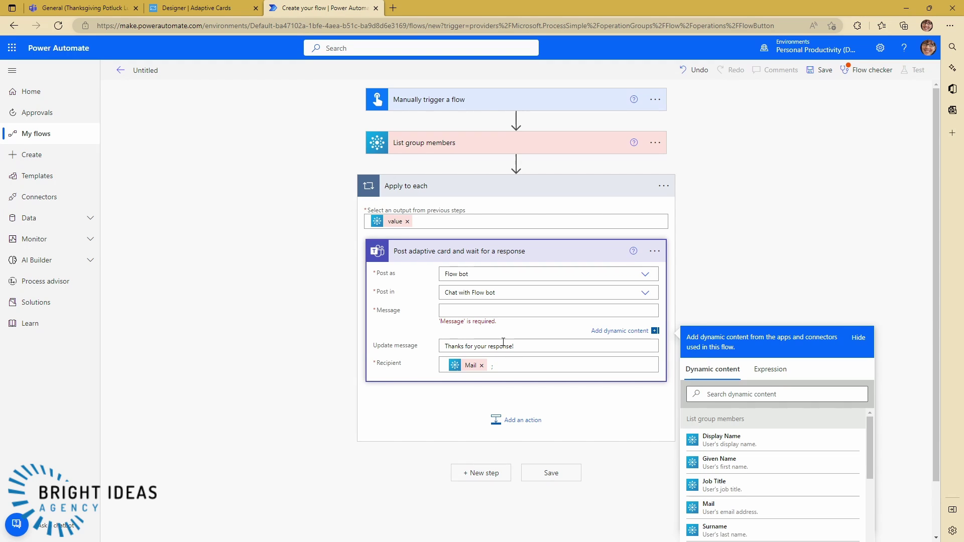
{"action": "right_click", "coordinate": [449, 314]}
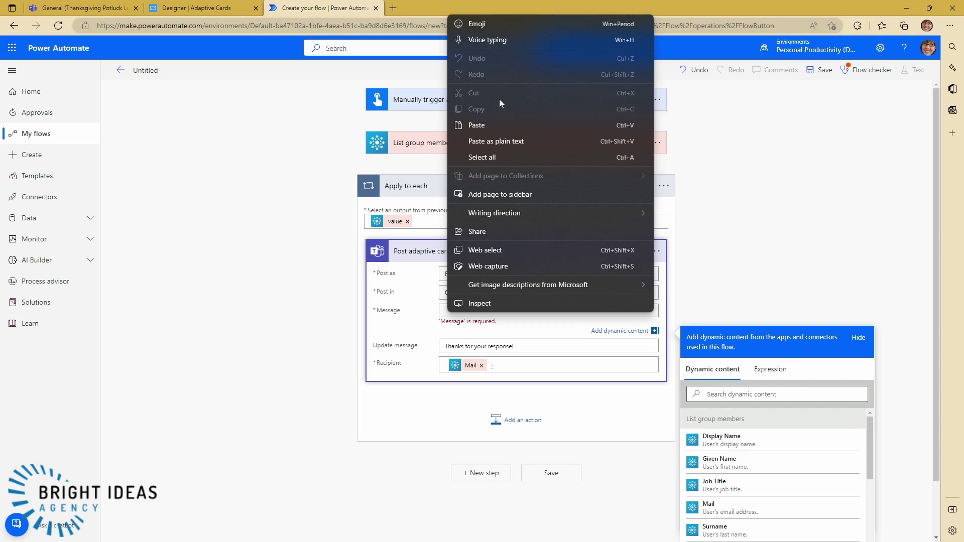
{"action": "left_click", "coordinate": [490, 125]}
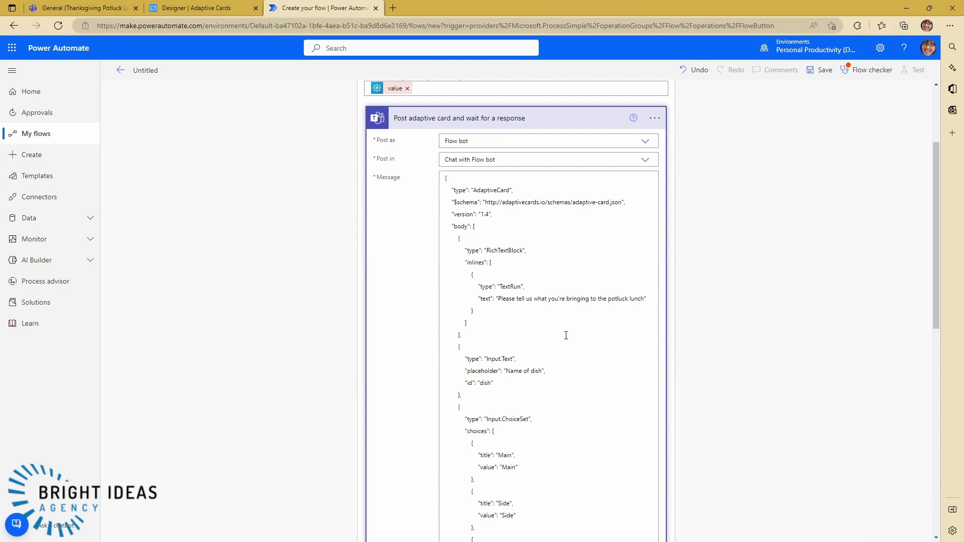
{"action": "scroll", "coordinate": [452, 251], "scroll_direction": "down", "scroll_amount": 1}
{"action": "scroll", "coordinate": [411, 226], "scroll_direction": "up", "scroll_amount": 4}
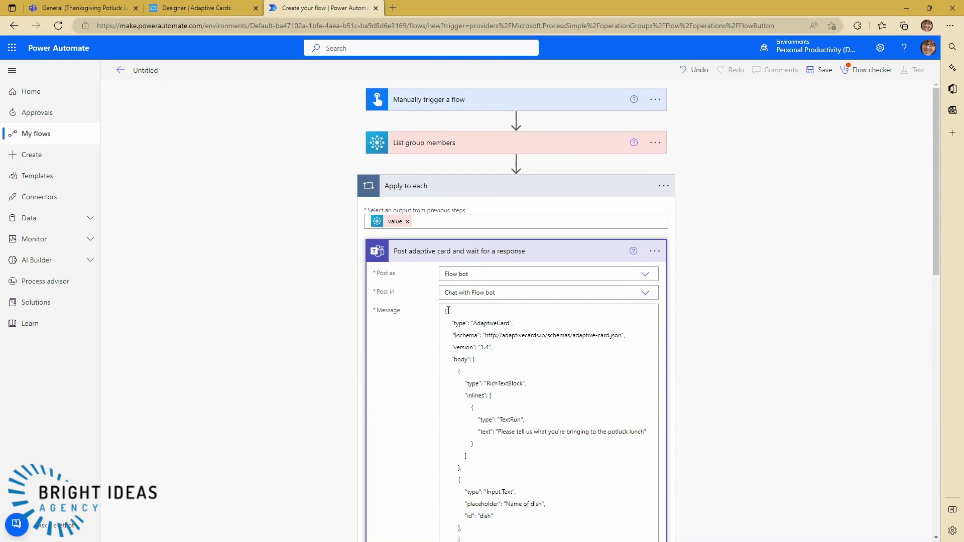
{"action": "scroll", "coordinate": [493, 365], "scroll_direction": "down", "scroll_amount": 12}
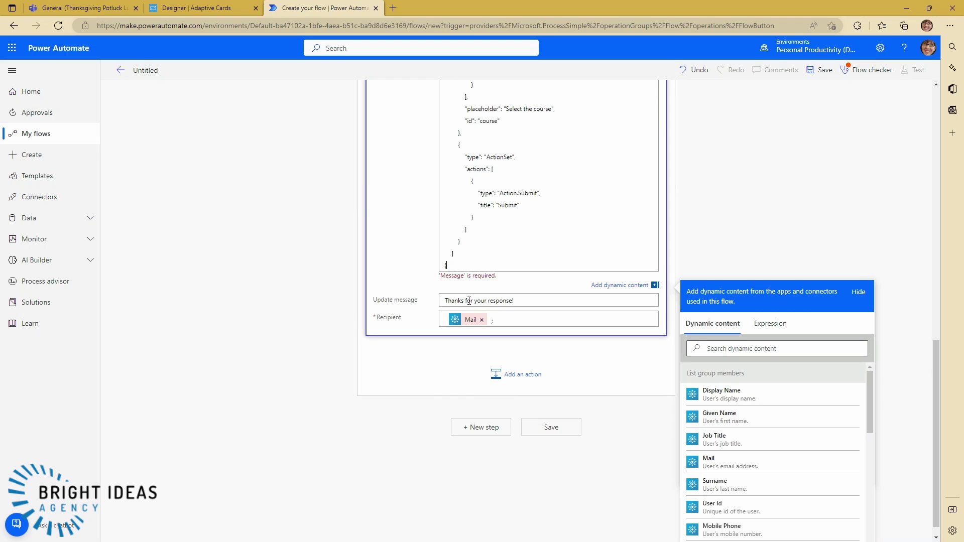
{"action": "scroll", "coordinate": [520, 270], "scroll_direction": "up", "scroll_amount": 8}
{"action": "scroll", "coordinate": [684, 349], "scroll_direction": "down", "scroll_amount": 10}
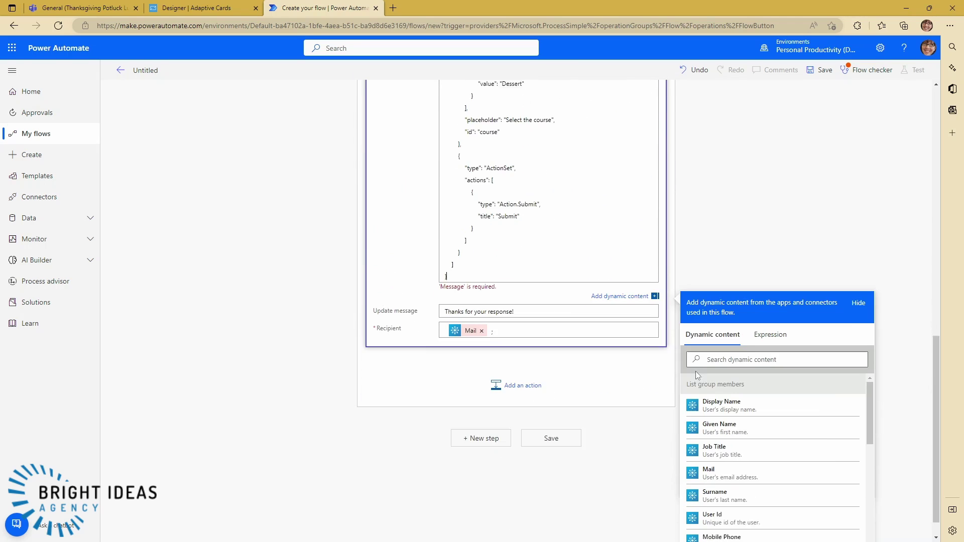
{"action": "left_click", "coordinate": [582, 452]}
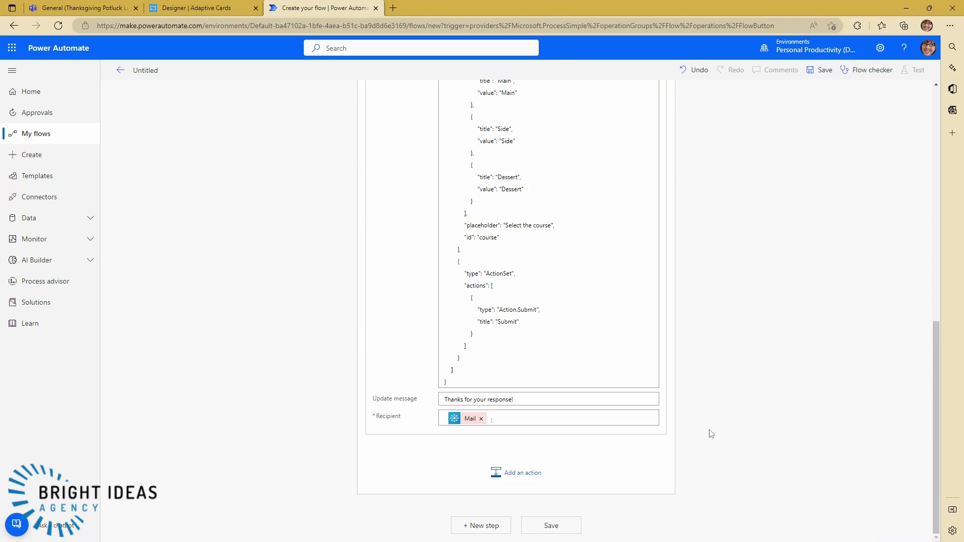
{"action": "scroll", "coordinate": [710, 430], "scroll_direction": "up", "scroll_amount": 8}
{"action": "scroll", "coordinate": [711, 432], "scroll_direction": "up", "scroll_amount": 1}
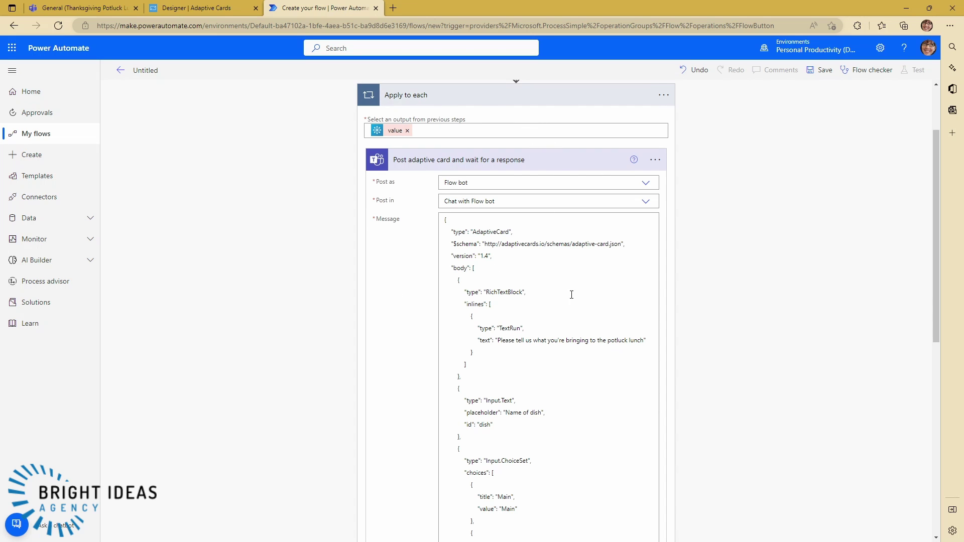
{"action": "scroll", "coordinate": [570, 294], "scroll_direction": "down", "scroll_amount": 7}
{"action": "scroll", "coordinate": [578, 251], "scroll_direction": "up", "scroll_amount": 10}
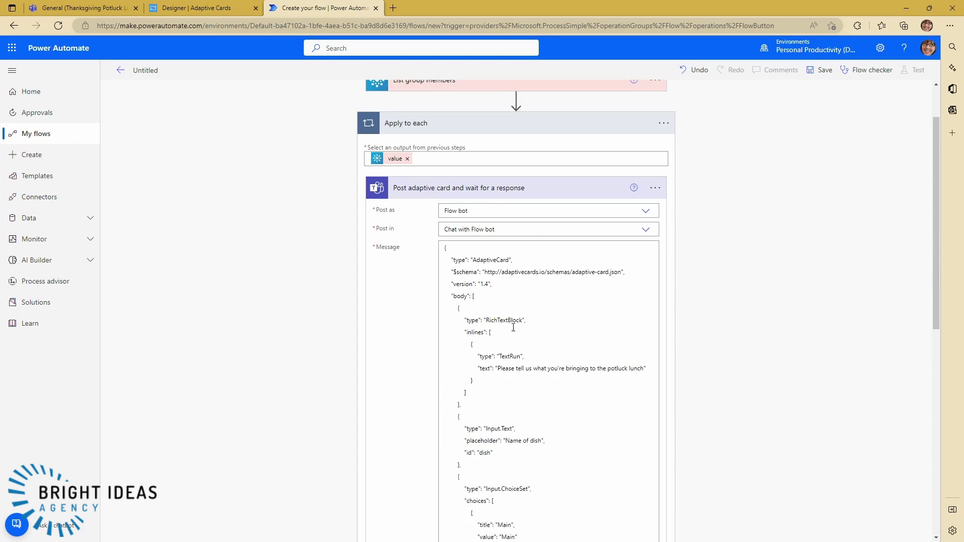
{"action": "scroll", "coordinate": [517, 442], "scroll_direction": "down", "scroll_amount": 5}
{"action": "scroll", "coordinate": [517, 459], "scroll_direction": "down", "scroll_amount": 5}
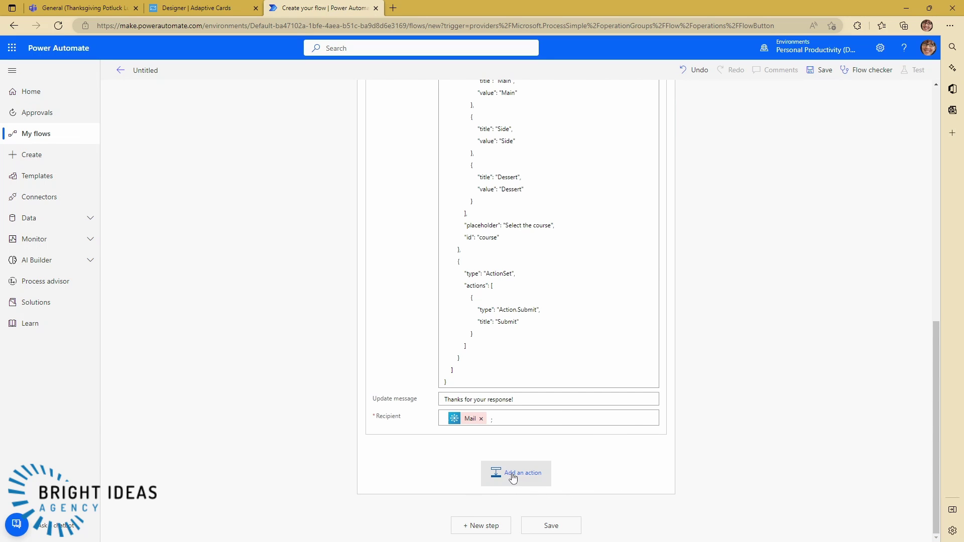
Add a SharePoint Create item action targeting the Thanksgiving Potluck Lunch site's Lunch Menu list
{"action": "left_click", "coordinate": [528, 471]}
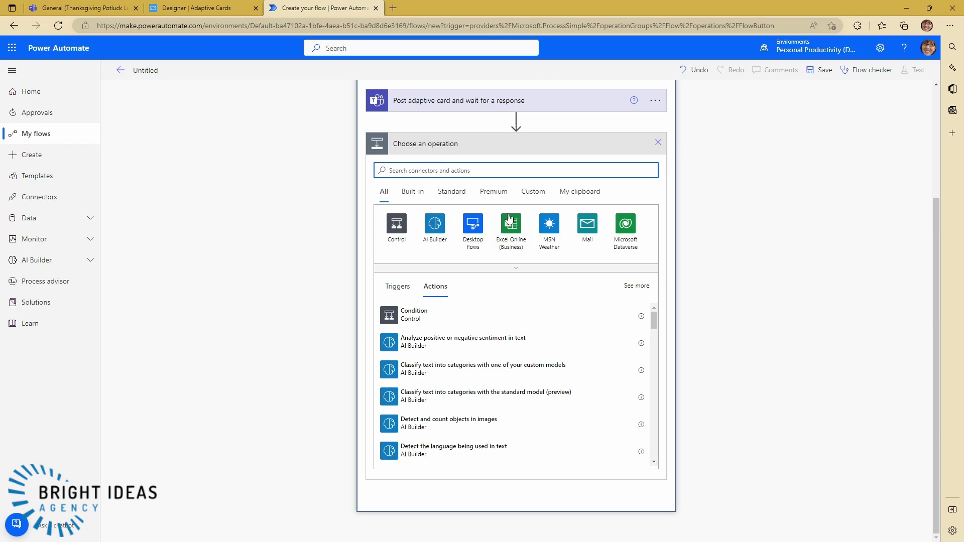
{"action": "type", "text": "sharepoint"}
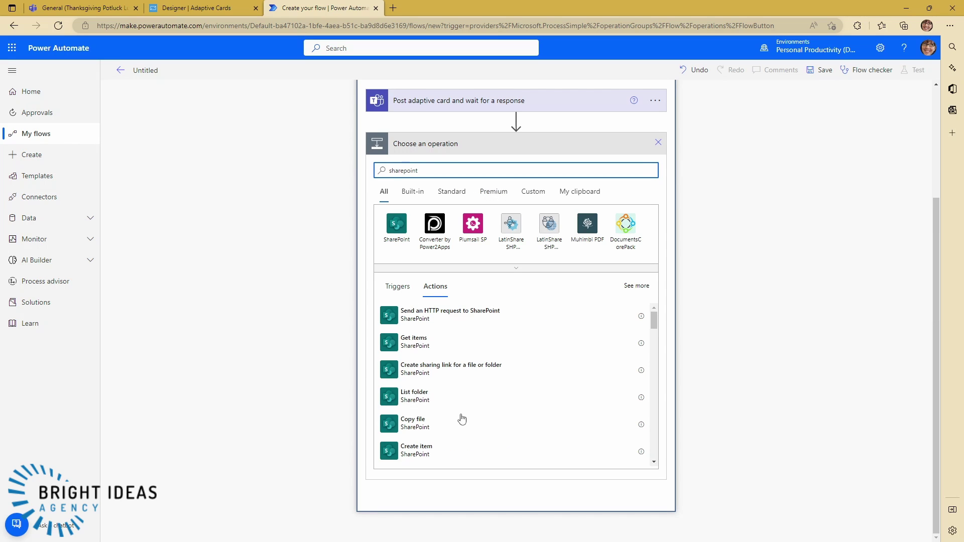
{"action": "left_click", "coordinate": [405, 234]}
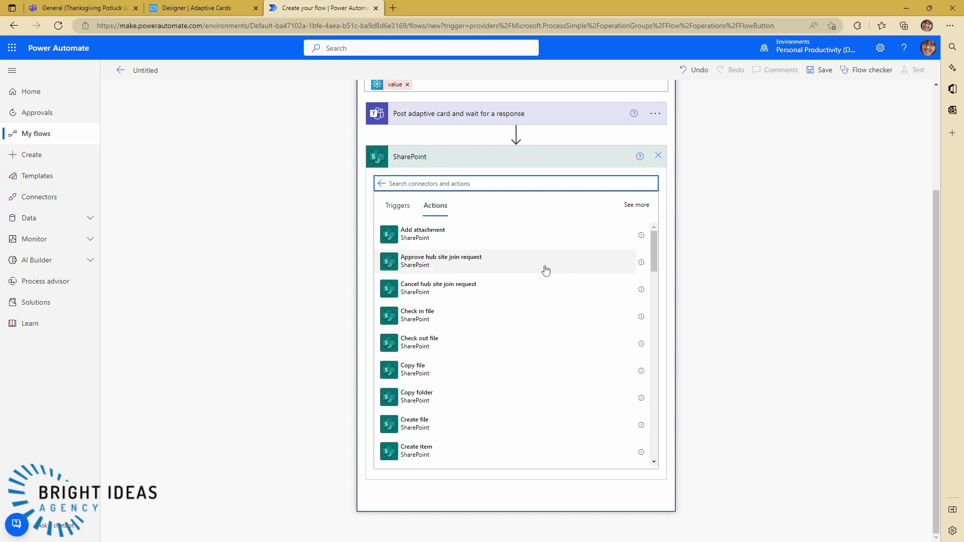
{"action": "left_click", "coordinate": [431, 451]}
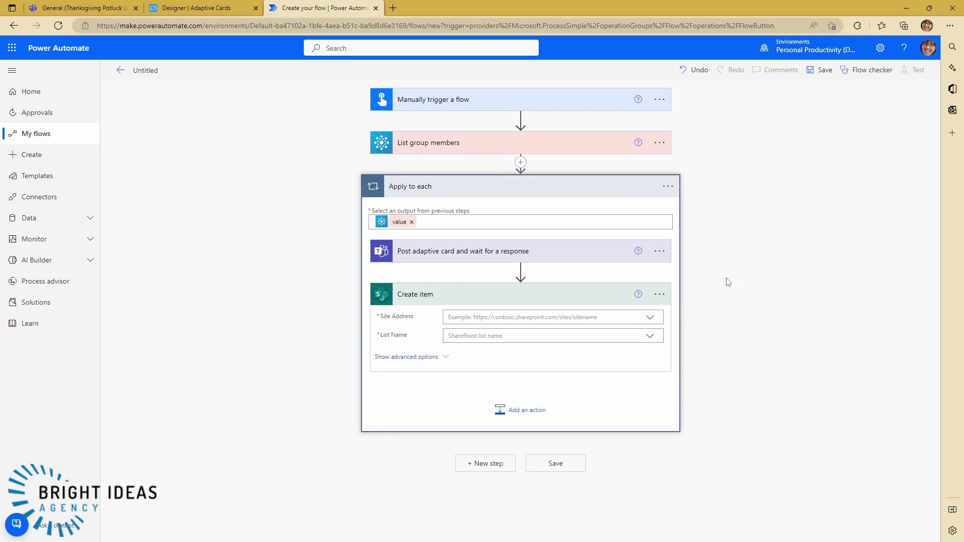
{"action": "left_click", "coordinate": [649, 318]}
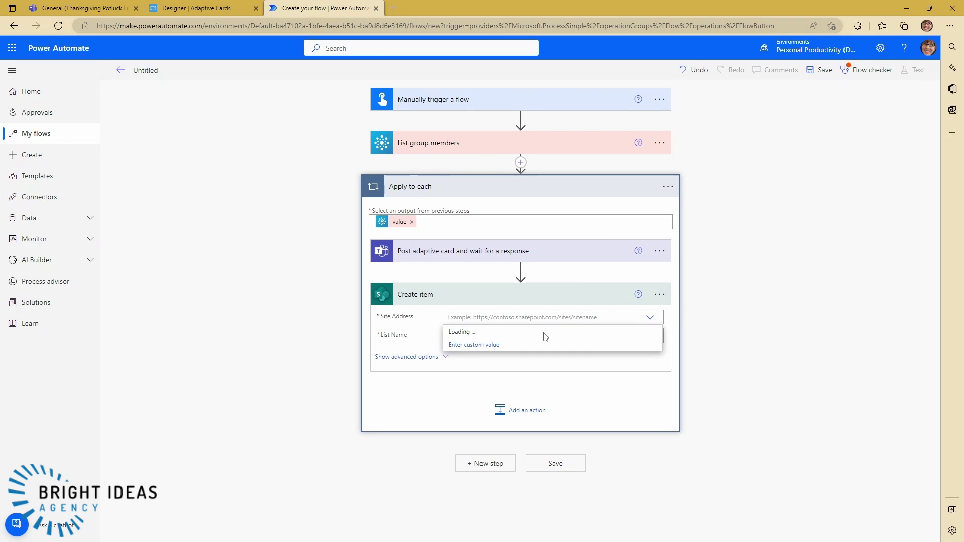
{"action": "left_click", "coordinate": [491, 334]}
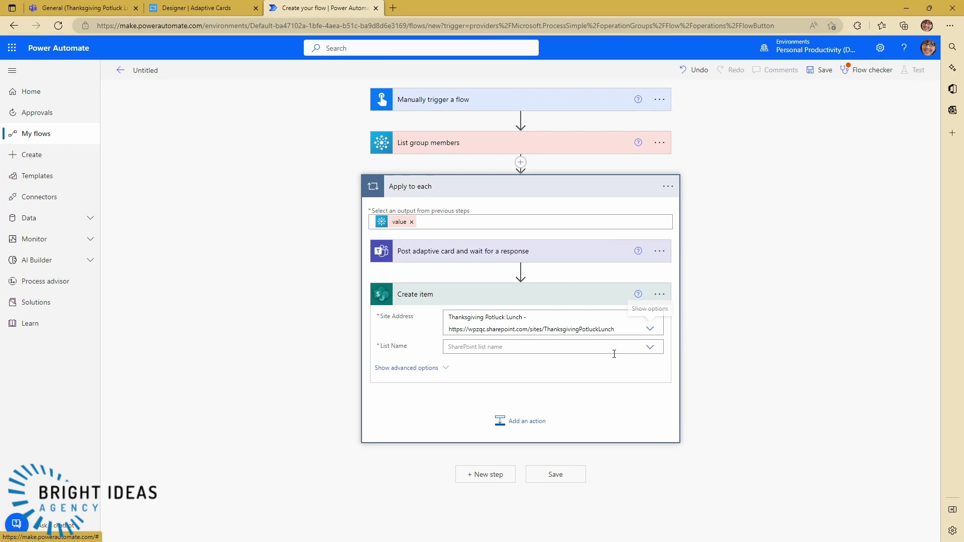
{"action": "left_click", "coordinate": [649, 347]}
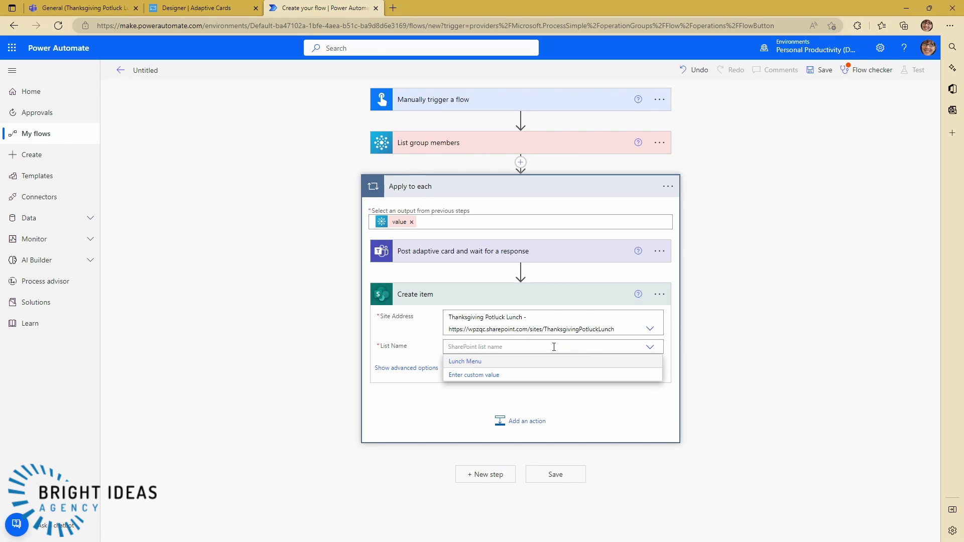
{"action": "left_click", "coordinate": [465, 362]}
{"action": "left_click", "coordinate": [433, 370]}
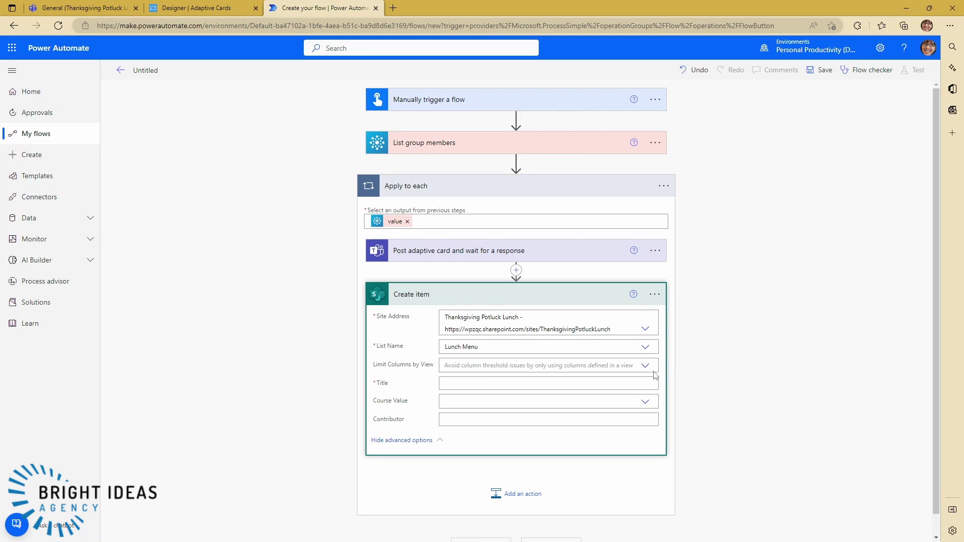
Map dish to Title, course to Course Value, and displayName to Contributor
{"action": "scroll", "coordinate": [383, 356], "scroll_direction": "down", "scroll_amount": 1}
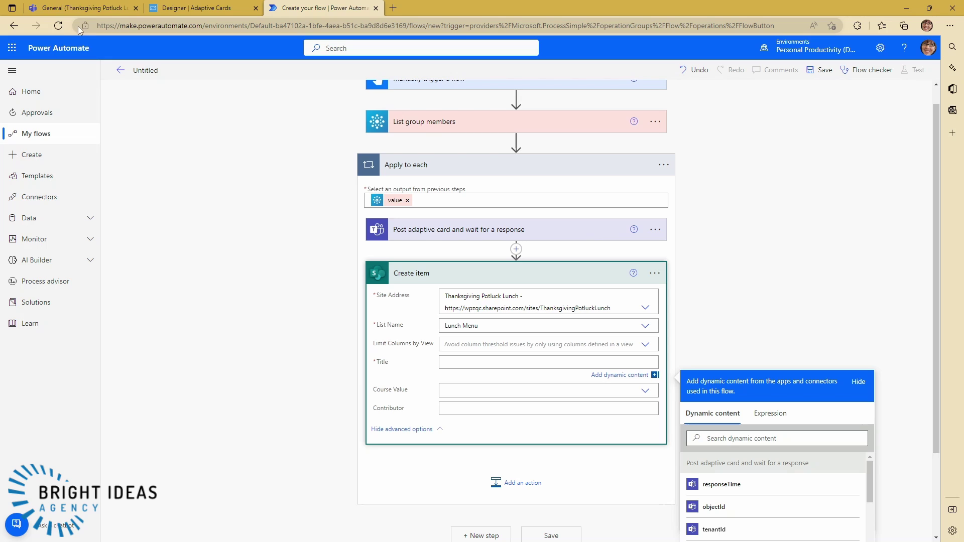
{"action": "scroll", "coordinate": [703, 334], "scroll_direction": "down", "scroll_amount": 2}
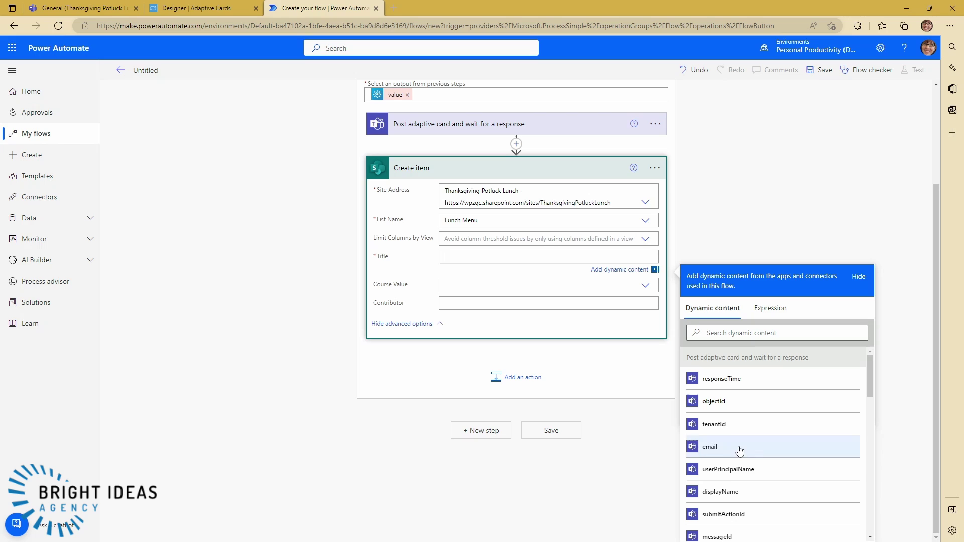
{"action": "scroll", "coordinate": [783, 424], "scroll_direction": "down", "scroll_amount": 2}
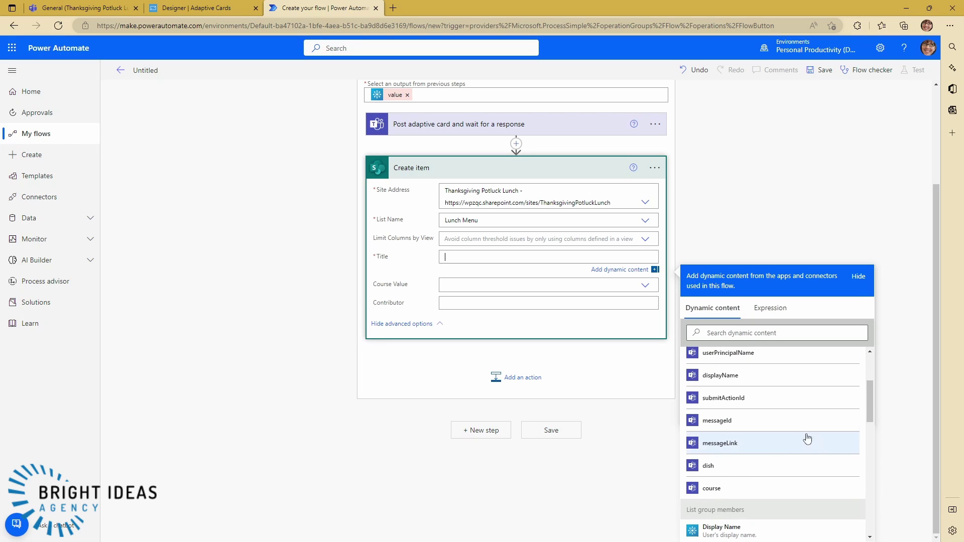
{"action": "left_click", "coordinate": [721, 467]}
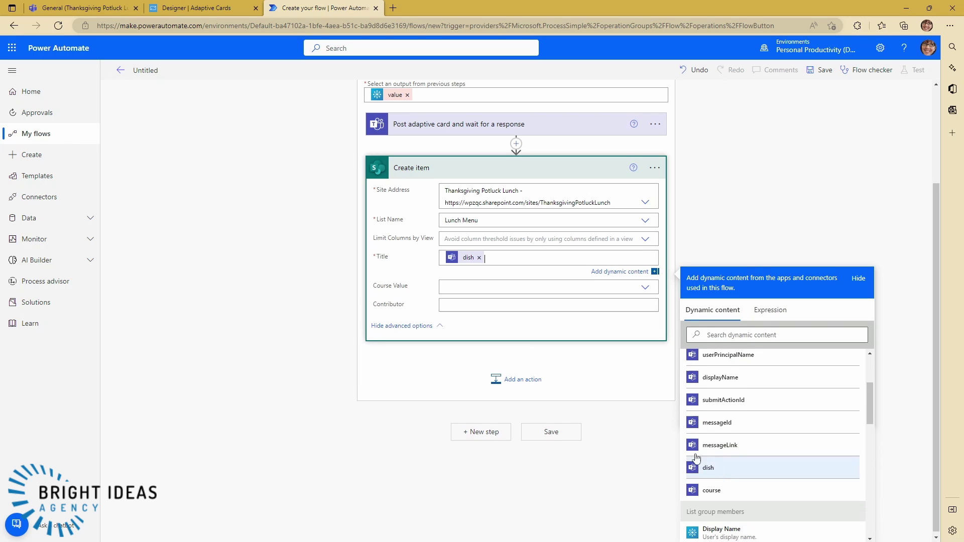
{"action": "left_click", "coordinate": [446, 290]}
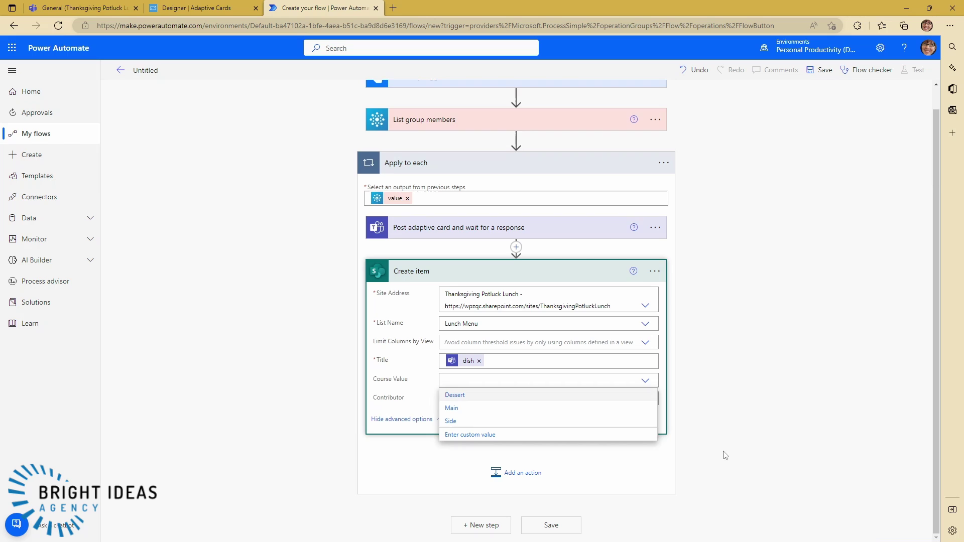
{"action": "left_click", "coordinate": [467, 435]}
{"action": "scroll", "coordinate": [653, 431], "scroll_direction": "down", "scroll_amount": 3}
{"action": "scroll", "coordinate": [723, 463], "scroll_direction": "down", "scroll_amount": 4}
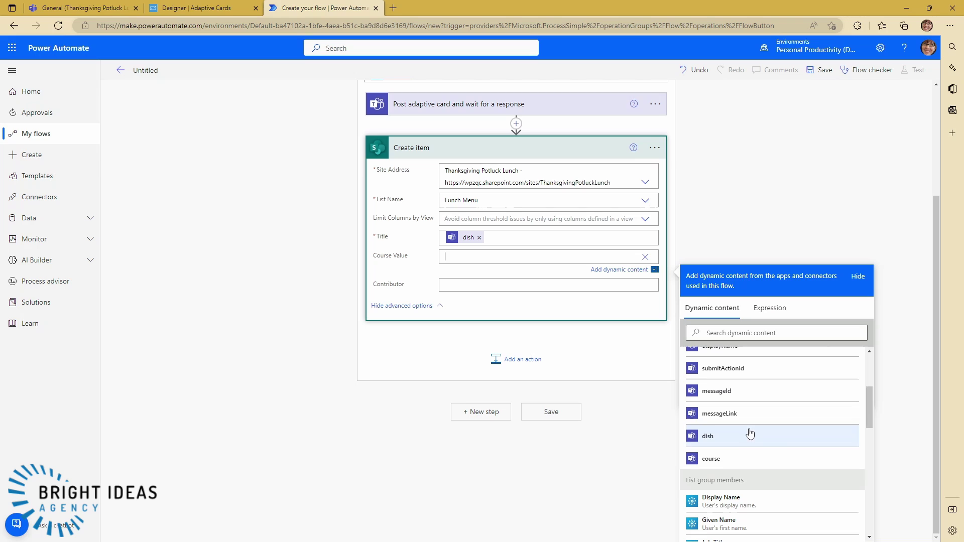
{"action": "left_click", "coordinate": [712, 459]}
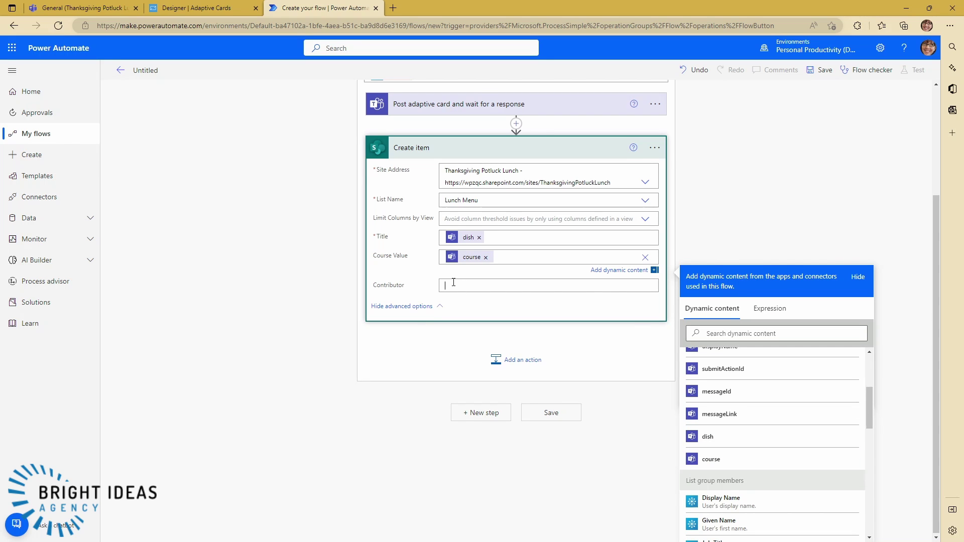
{"action": "scroll", "coordinate": [728, 499], "scroll_direction": "down", "scroll_amount": 1}
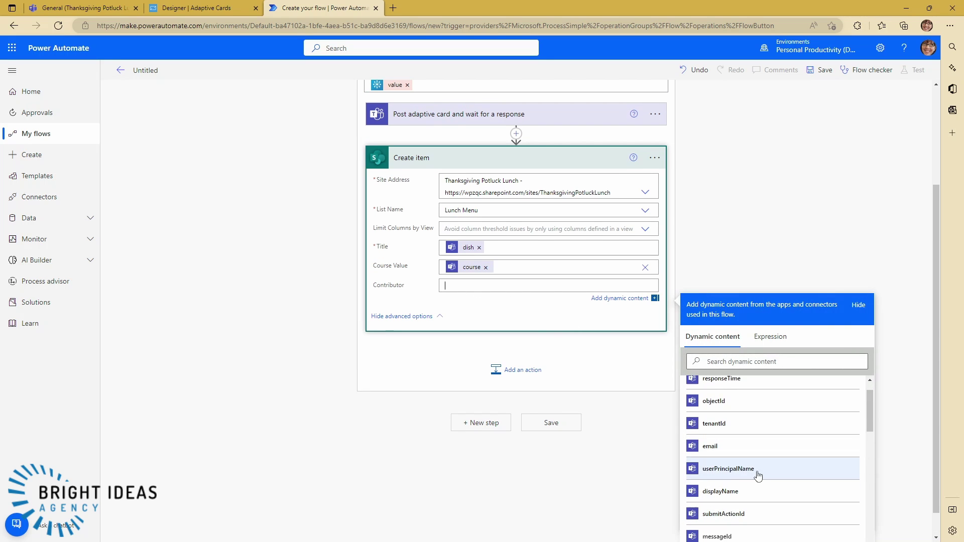
{"action": "scroll", "coordinate": [743, 473], "scroll_direction": "down", "scroll_amount": 1}
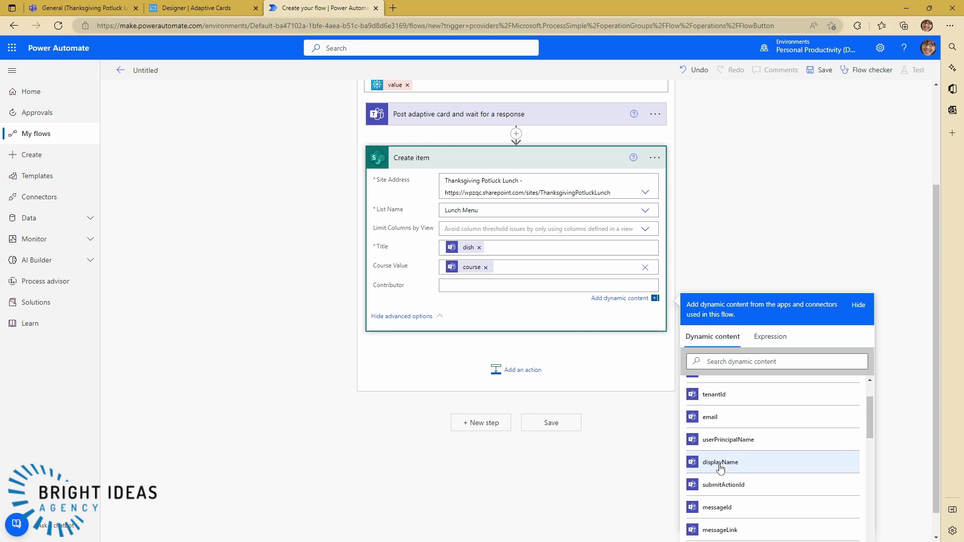
{"action": "left_click", "coordinate": [721, 463]}
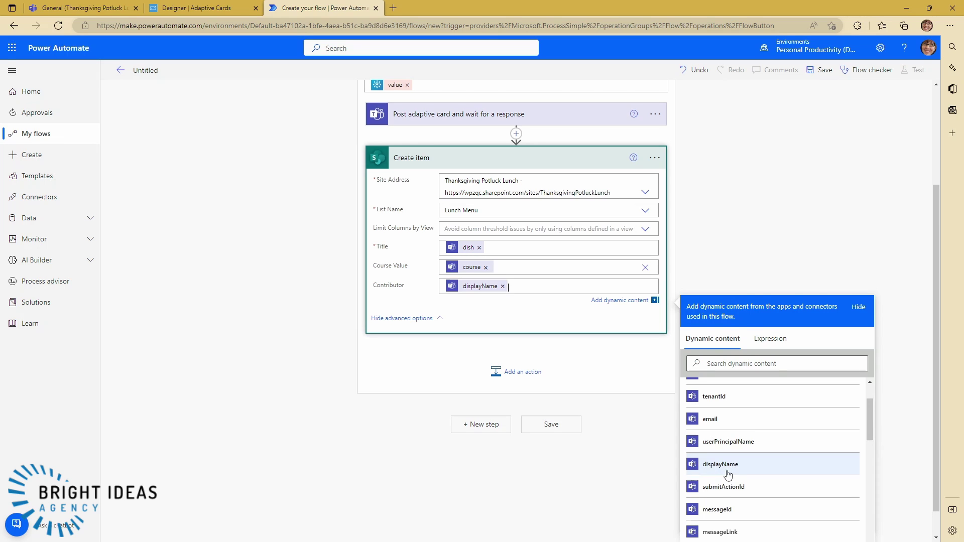
{"action": "left_click", "coordinate": [430, 388]}
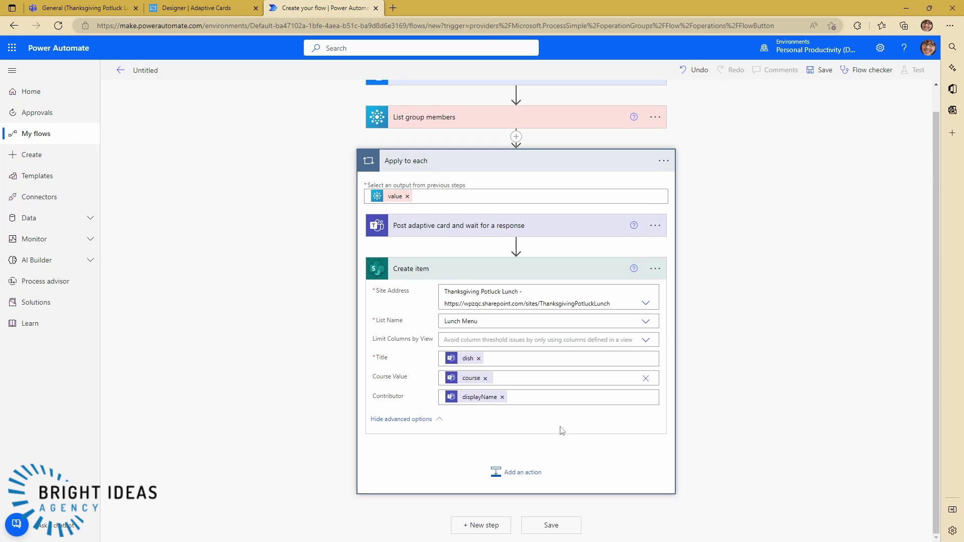
Save the flow and run a manual test
{"action": "left_click", "coordinate": [546, 529]}
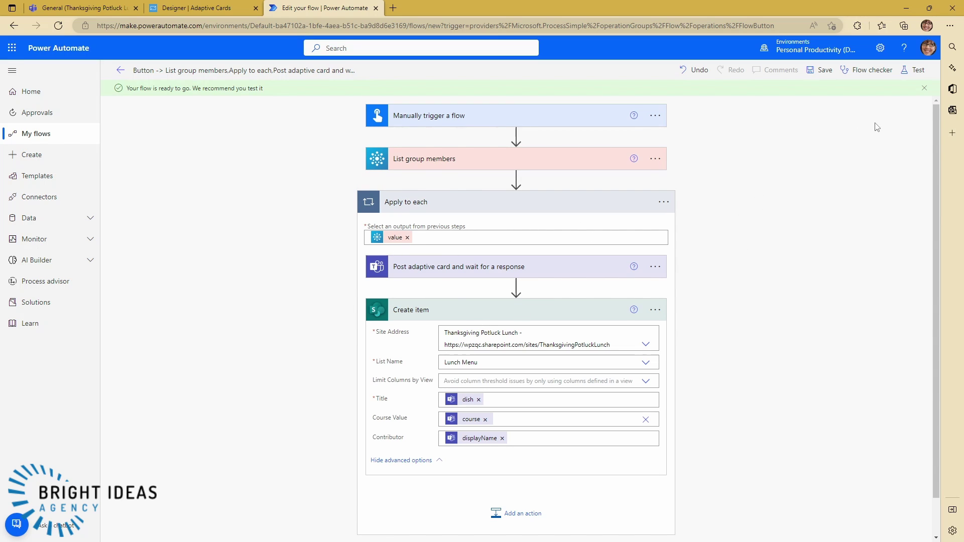
{"action": "left_click", "coordinate": [915, 74]}
{"action": "left_click", "coordinate": [782, 95]}
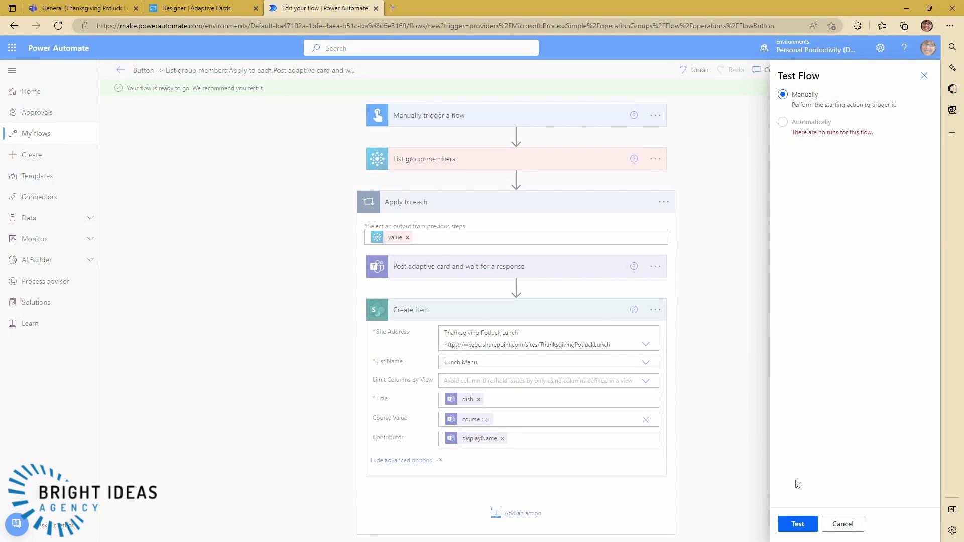
{"action": "left_click", "coordinate": [796, 525]}
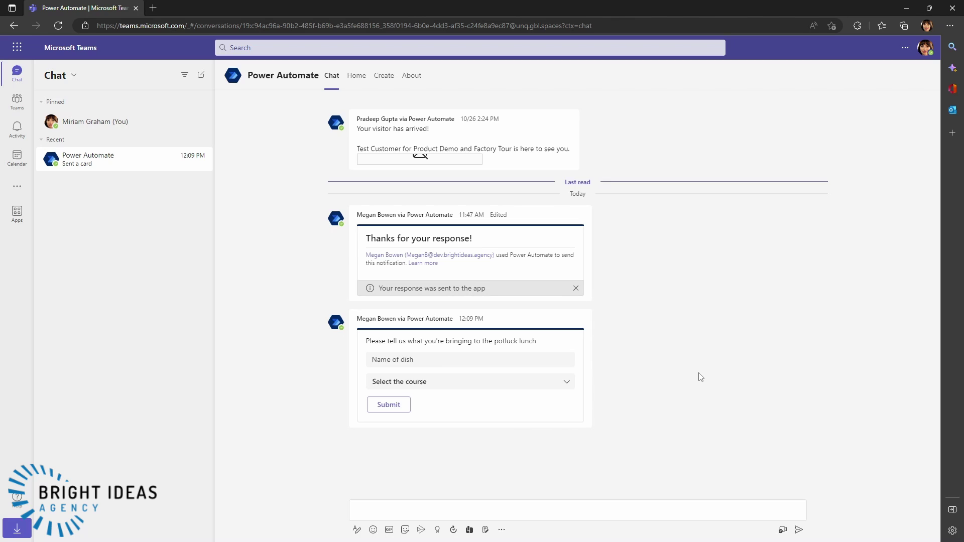
Submit Turkey as a Main dish on the first member's potluck card
{"action": "left_click", "coordinate": [378, 360]}
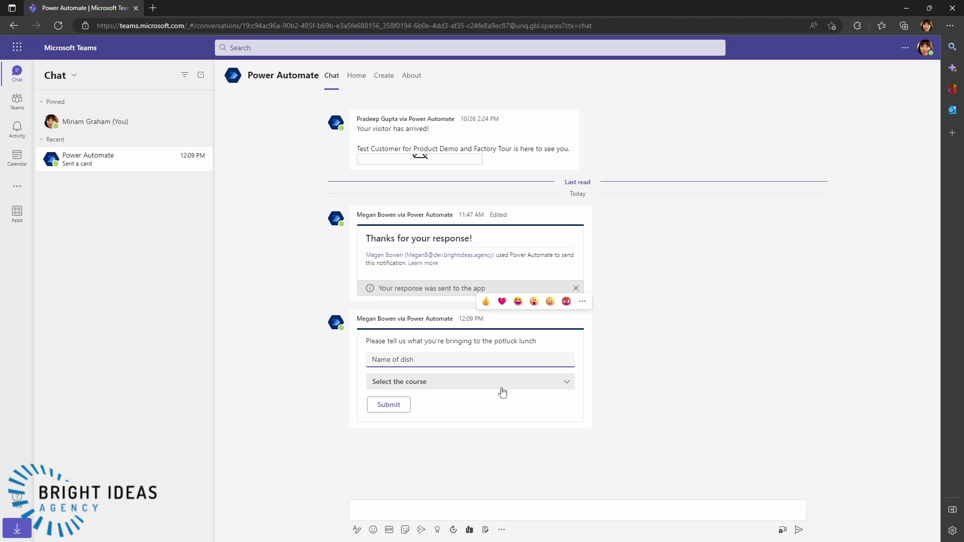
{"action": "type", "text": "Turkey"}
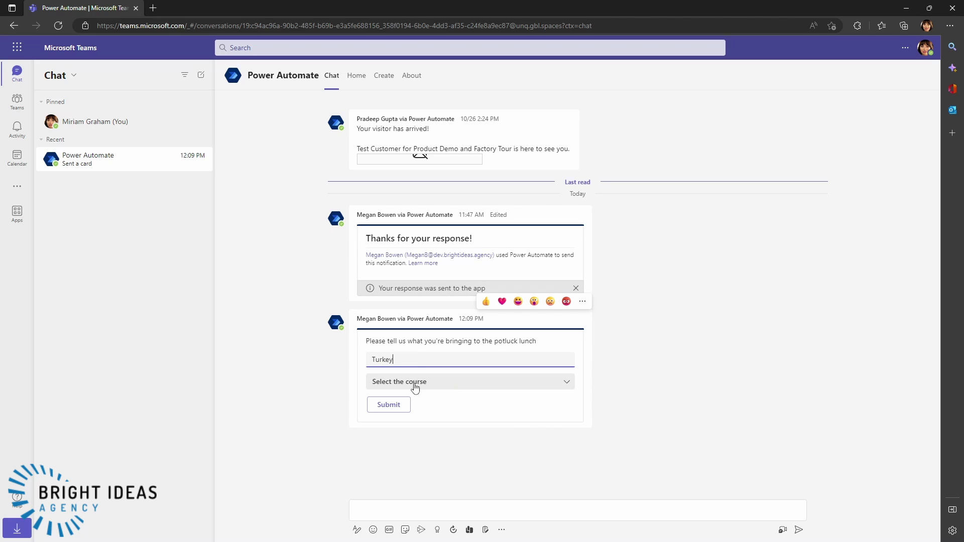
{"action": "left_click", "coordinate": [415, 386]}
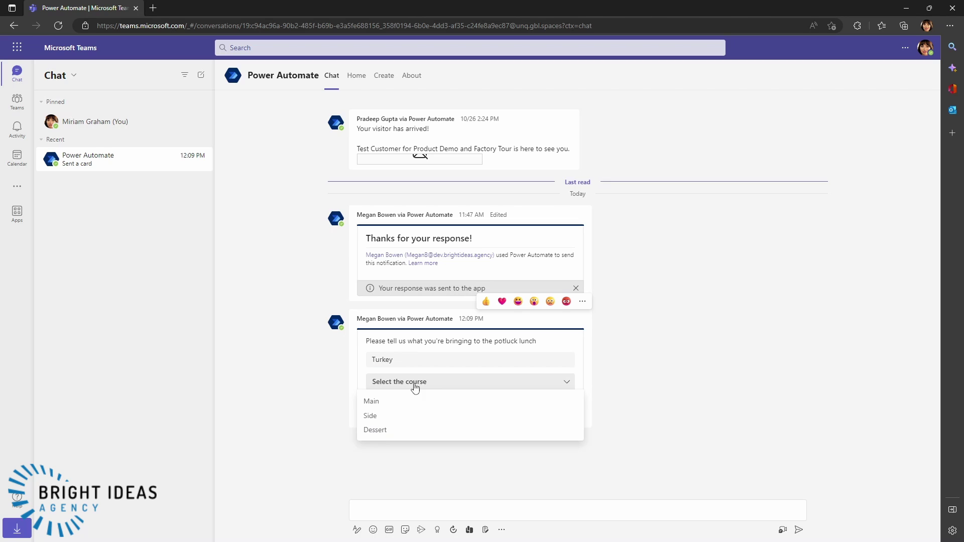
{"action": "left_click", "coordinate": [383, 405]}
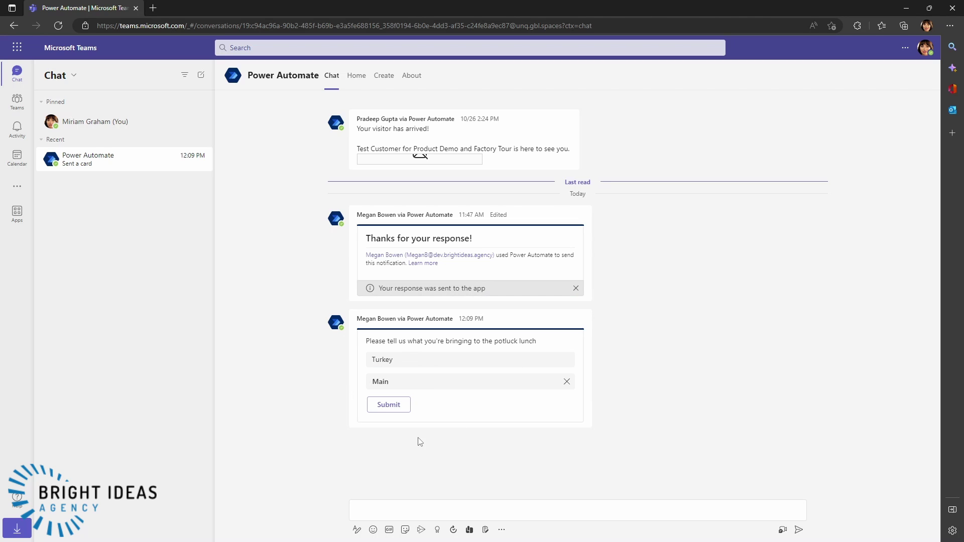
{"action": "left_click", "coordinate": [391, 406]}
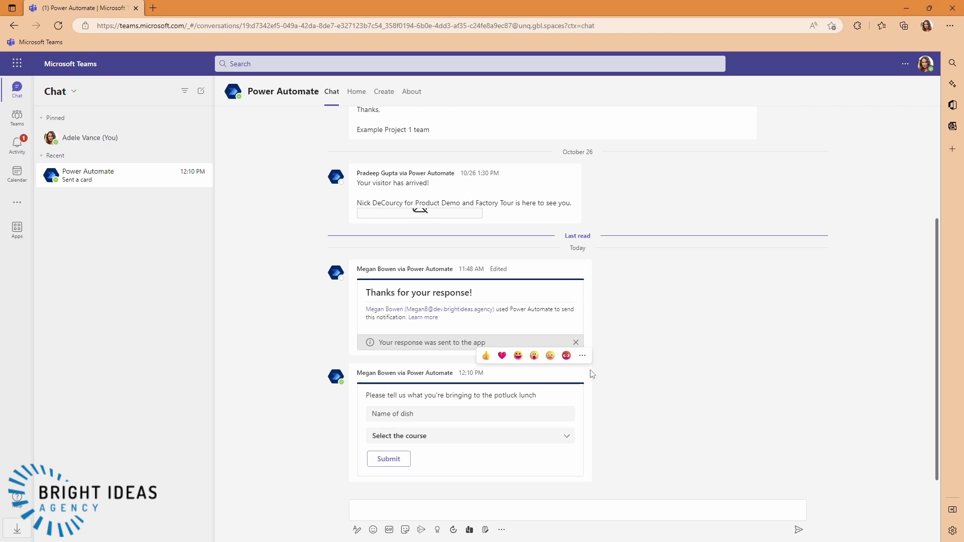
Submit Cookies as a Dessert on the next member's card
{"action": "left_click", "coordinate": [394, 417]}
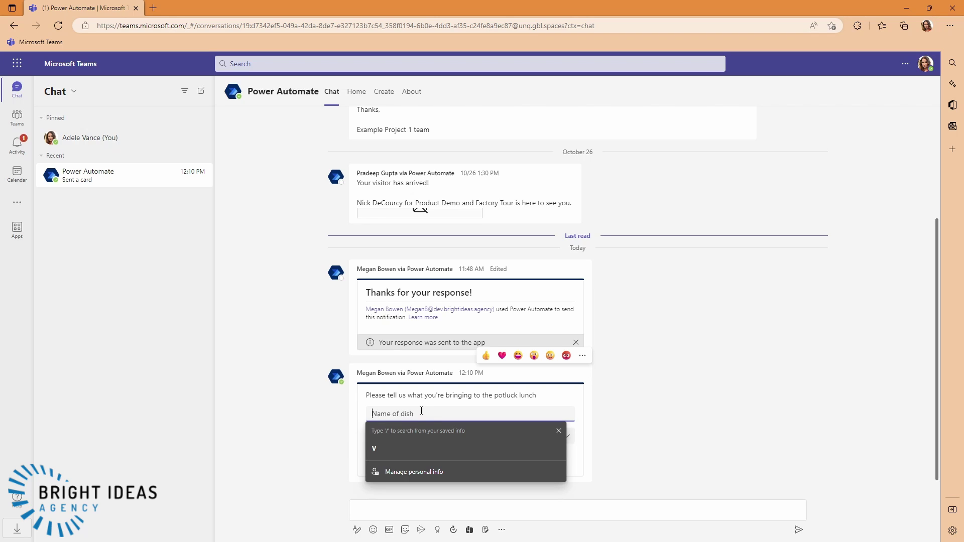
{"action": "type", "text": "Cookies"}
{"action": "left_click", "coordinate": [466, 441]}
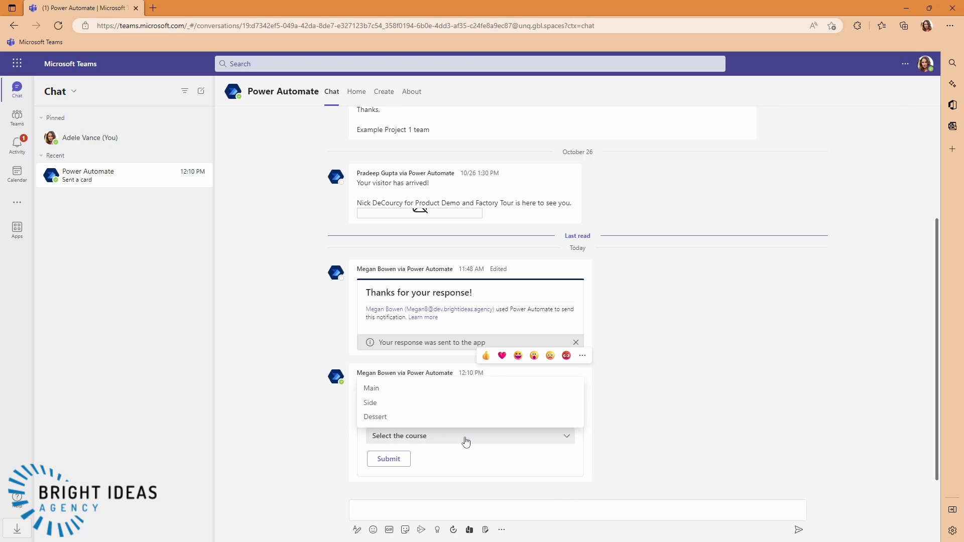
{"action": "left_click", "coordinate": [477, 416]}
{"action": "left_click", "coordinate": [389, 459]}
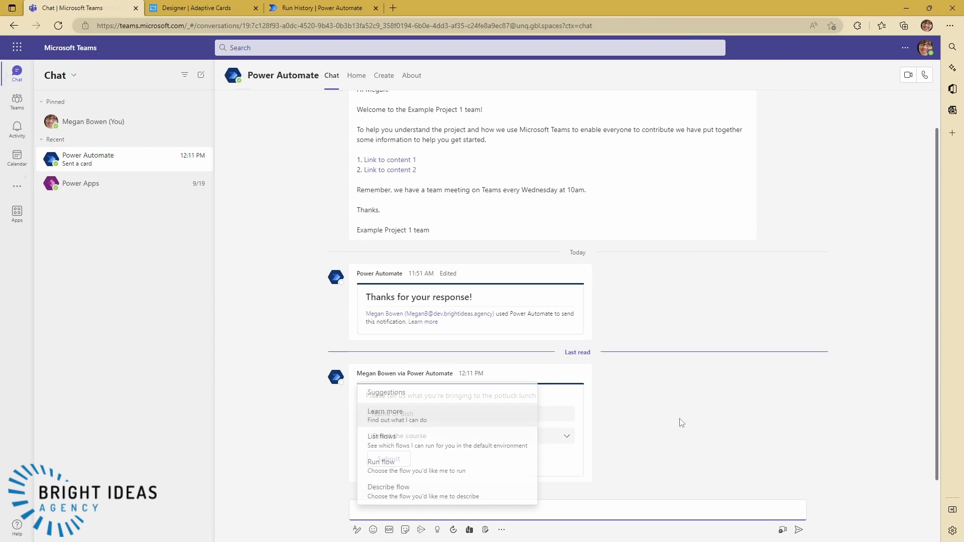
Submit Potatoes as a Side, then show the team's Lunch Menu list
{"action": "left_click", "coordinate": [690, 406]}
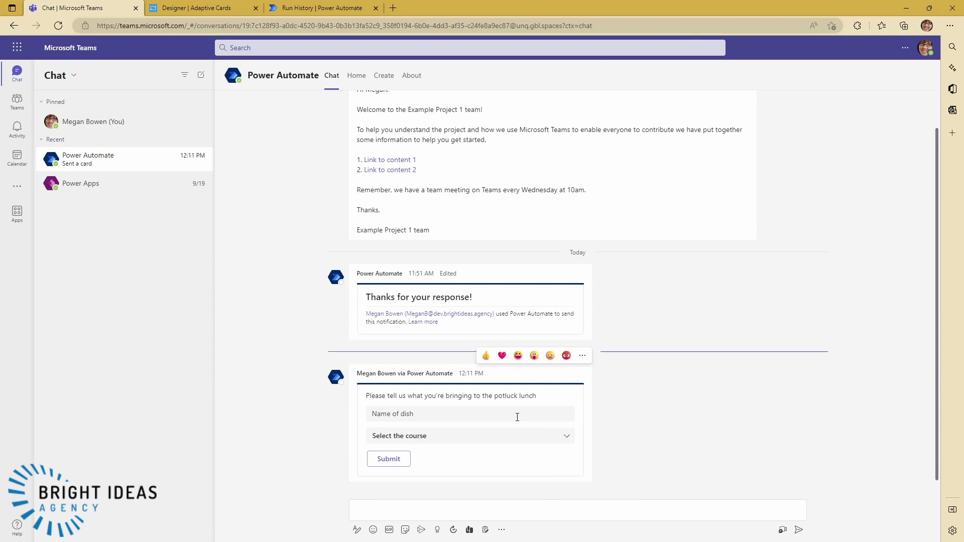
{"action": "left_click", "coordinate": [475, 415]}
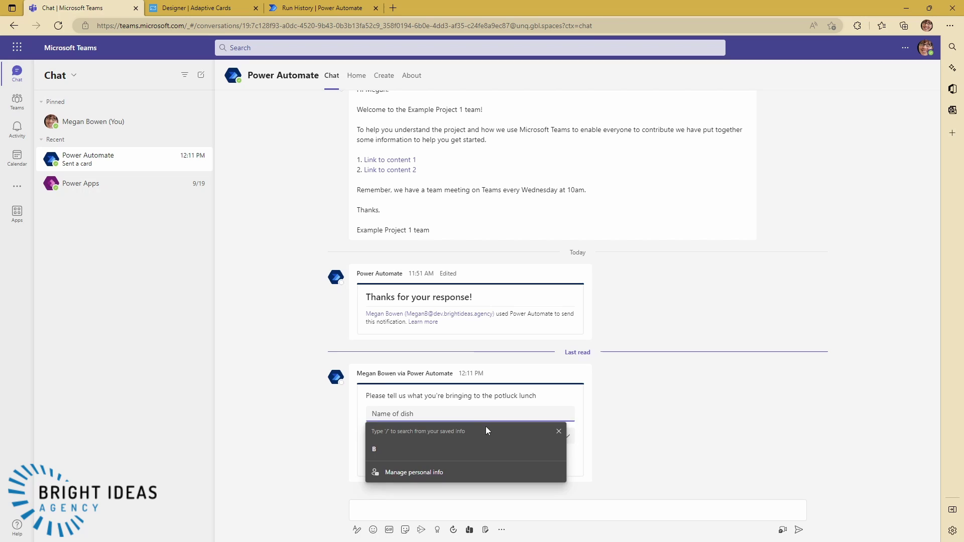
{"action": "type", "text": "Potatoes"}
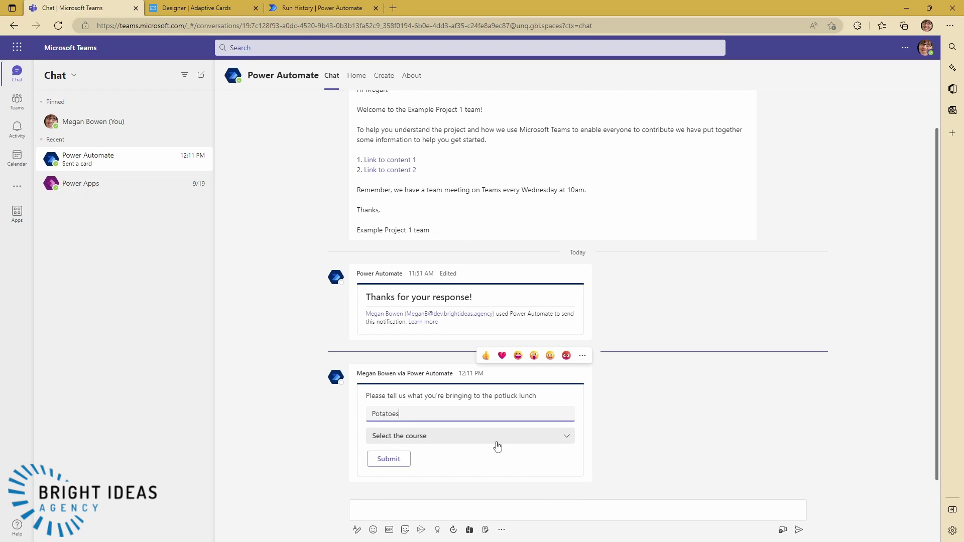
{"action": "left_click", "coordinate": [438, 446]}
{"action": "left_click", "coordinate": [438, 446]}
{"action": "left_click", "coordinate": [405, 408]}
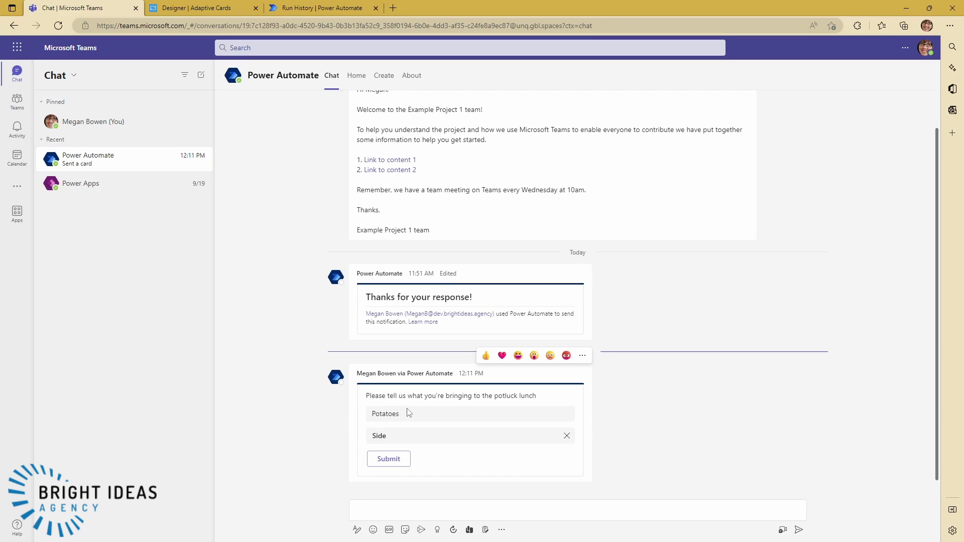
{"action": "left_click", "coordinate": [399, 458]}
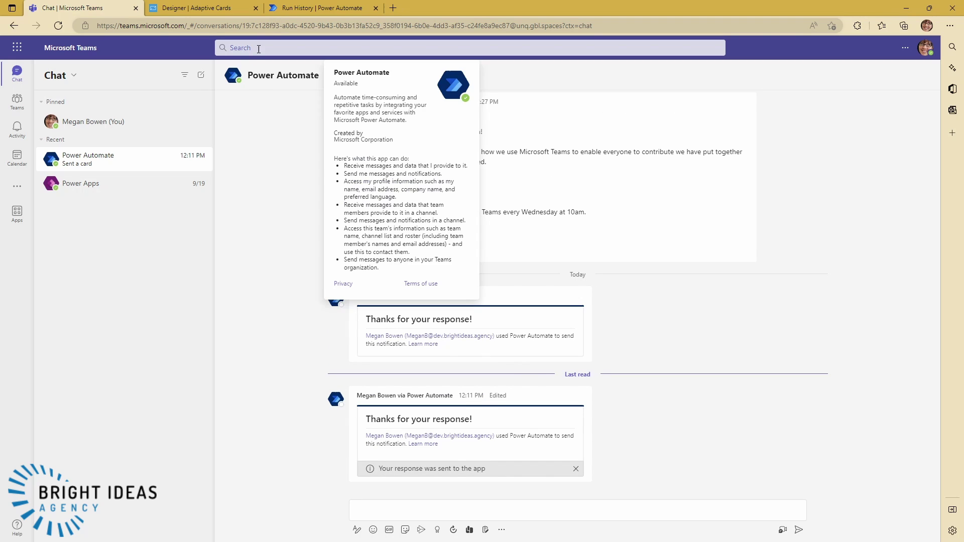
{"action": "left_click", "coordinate": [16, 102]}
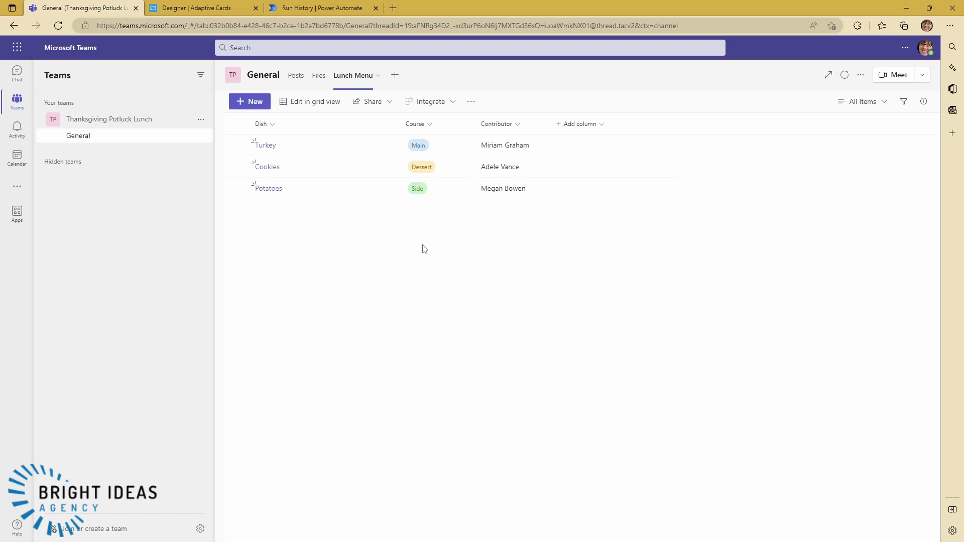
Review the run's three Apply to each iterations and Create item inputs, then reopen the flow for editing
{"action": "left_click", "coordinate": [305, 11]}
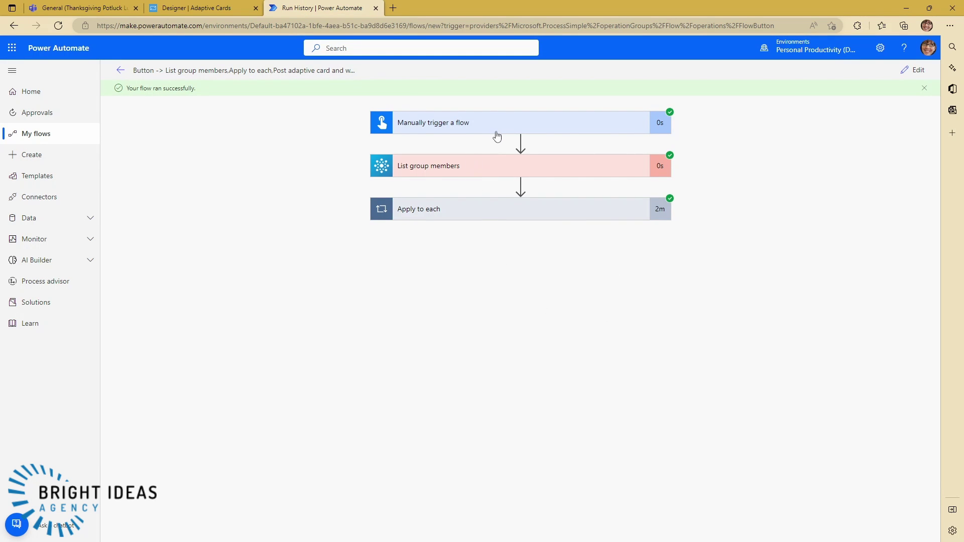
{"action": "left_click", "coordinate": [478, 215]}
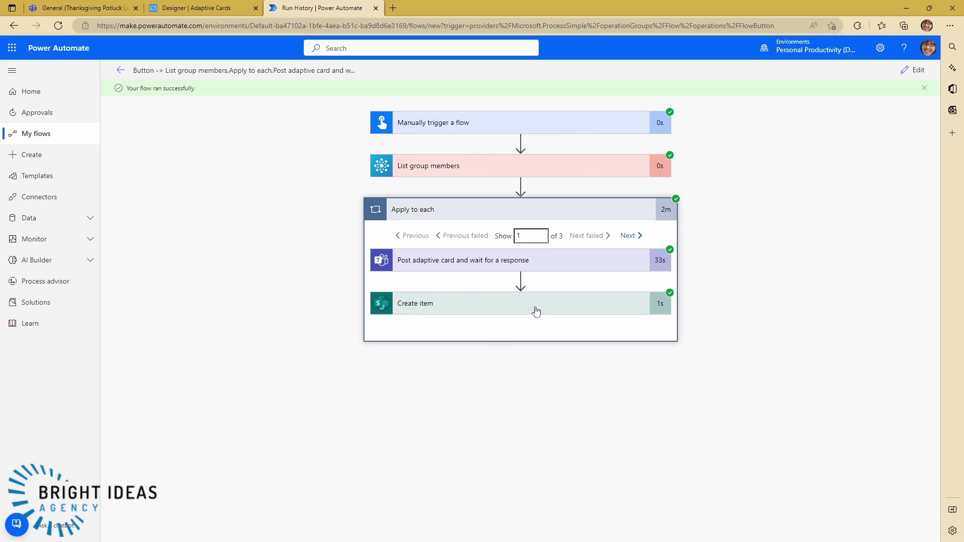
{"action": "left_click", "coordinate": [639, 243]}
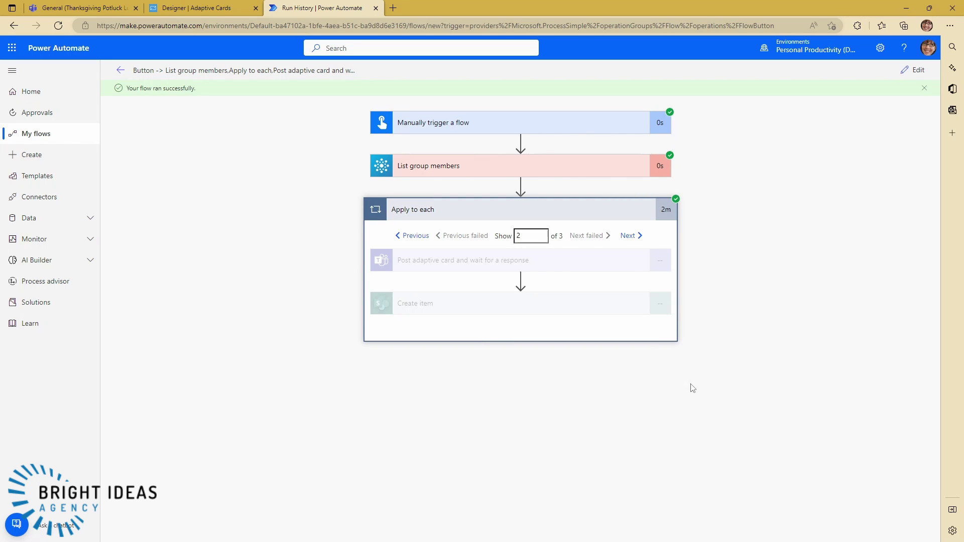
{"action": "left_click", "coordinate": [631, 238]}
{"action": "left_click", "coordinate": [426, 305]}
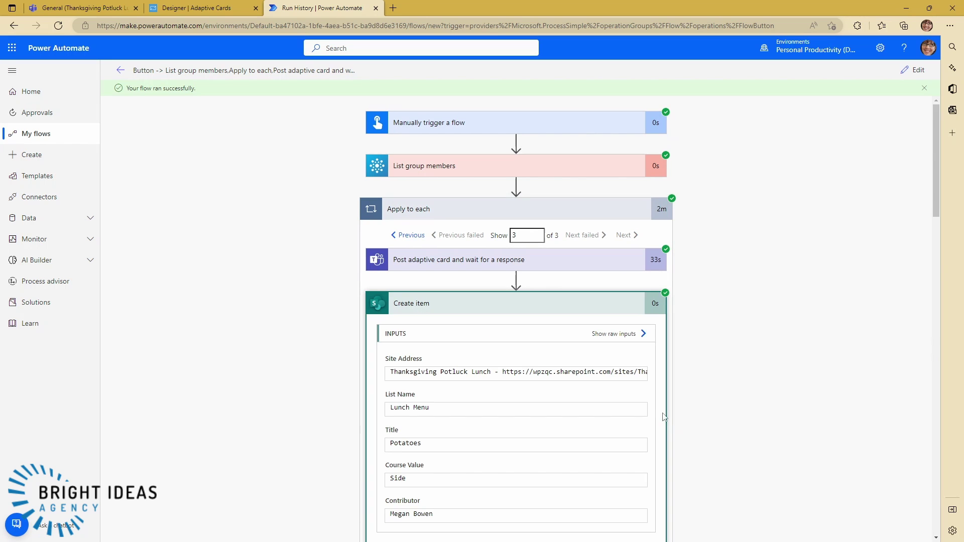
{"action": "scroll", "coordinate": [671, 435], "scroll_direction": "down", "scroll_amount": 5}
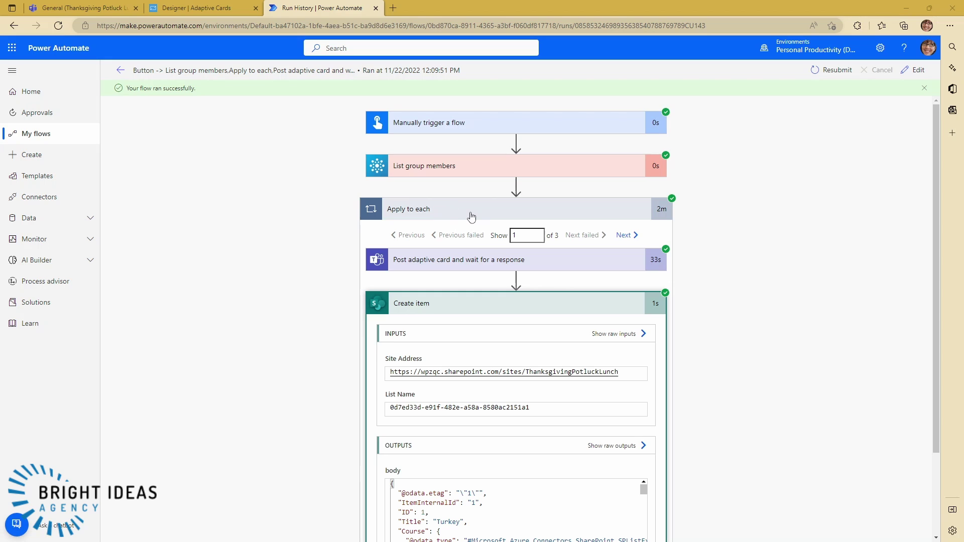
{"action": "left_click", "coordinate": [914, 70]}
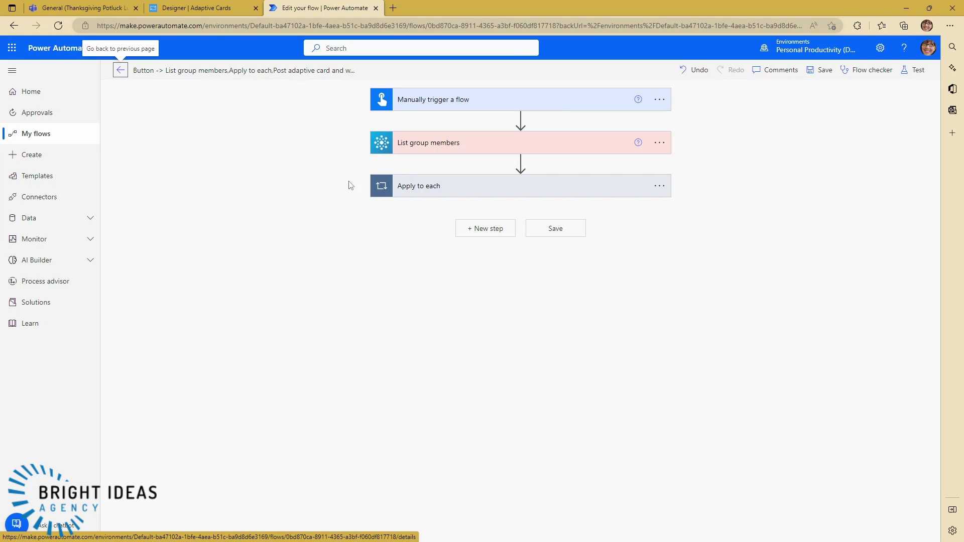
Expand the Apply to each loop and open its Settings
{"action": "left_click", "coordinate": [428, 186]}
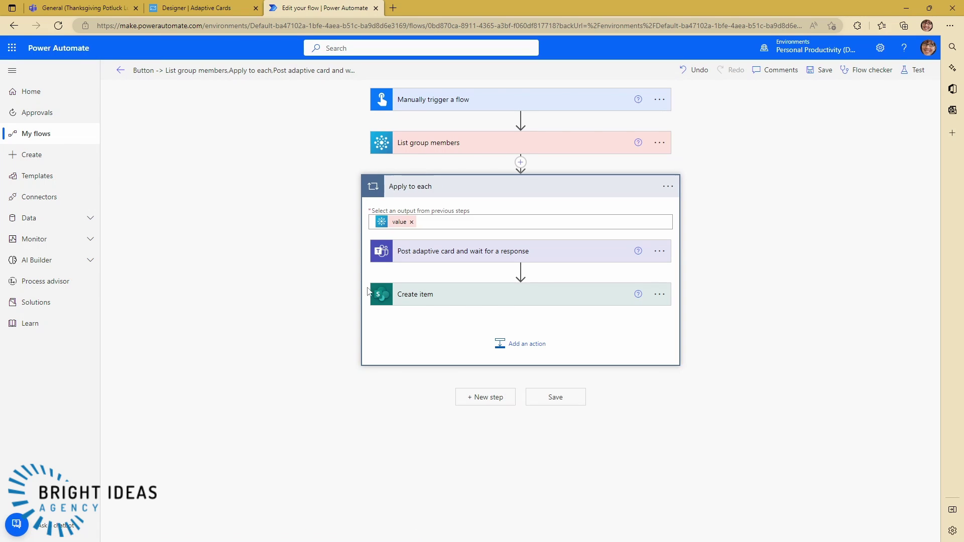
{"action": "left_click", "coordinate": [666, 195]}
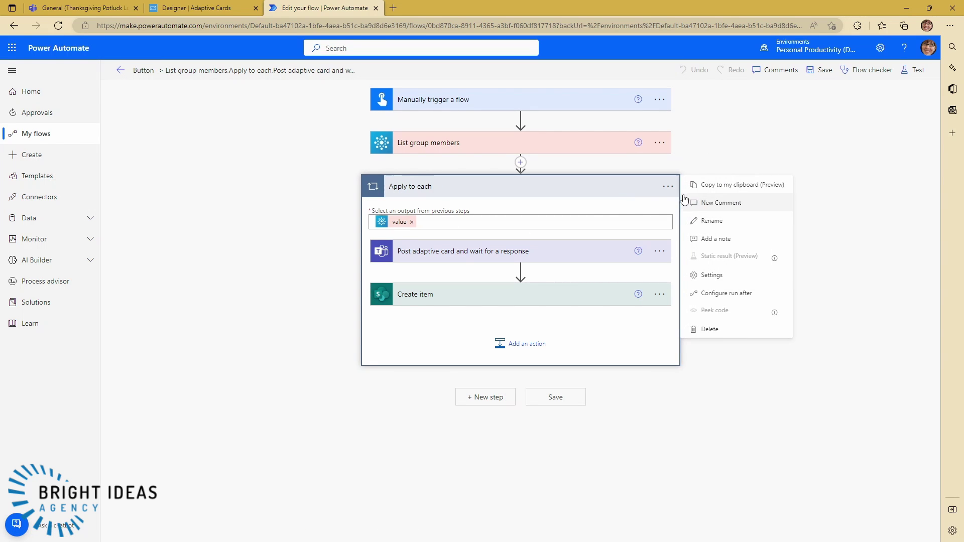
{"action": "left_click", "coordinate": [711, 275]}
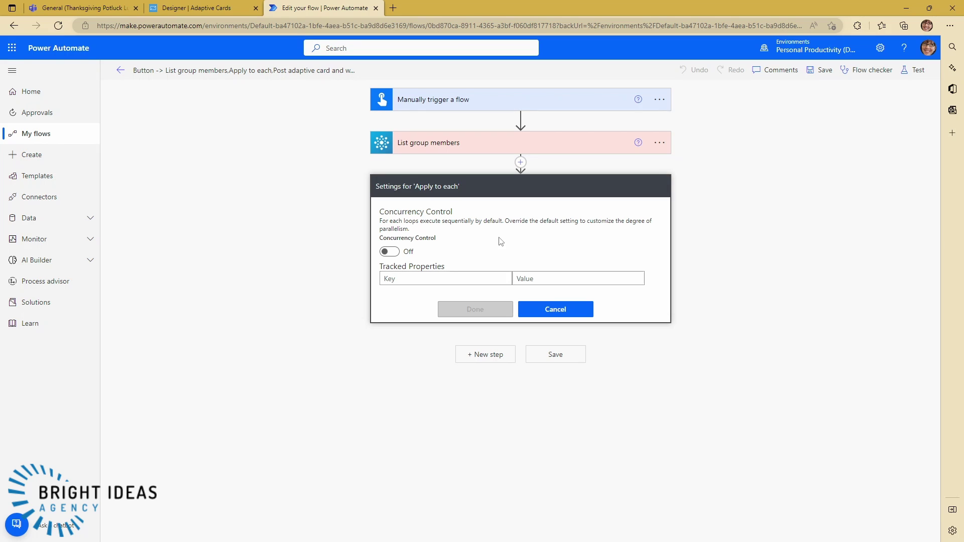
Turn on Concurrency Control for the loop and set Degree of Parallelism to 20
{"action": "left_click", "coordinate": [392, 254]}
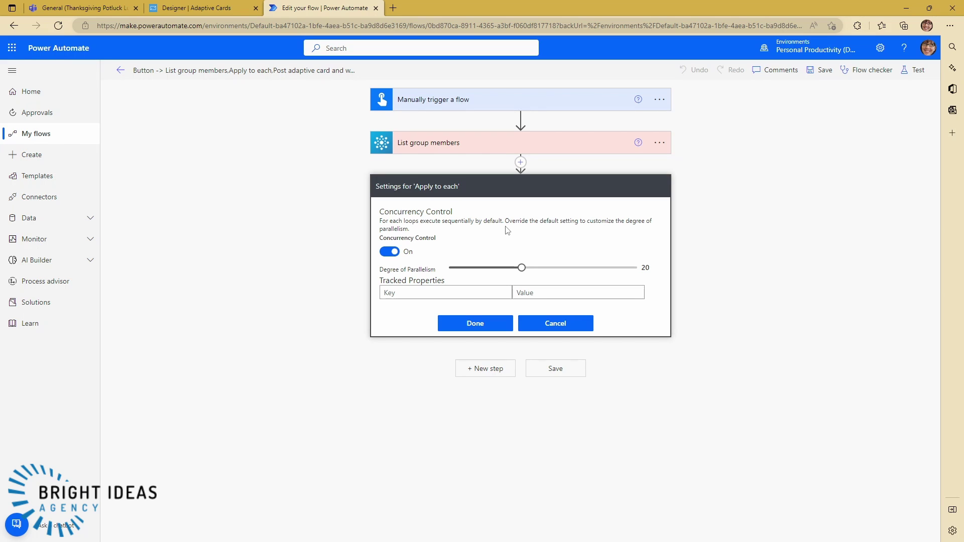
{"action": "left_click_drag", "start_coordinate": [524, 270], "coordinate": [640, 267]}
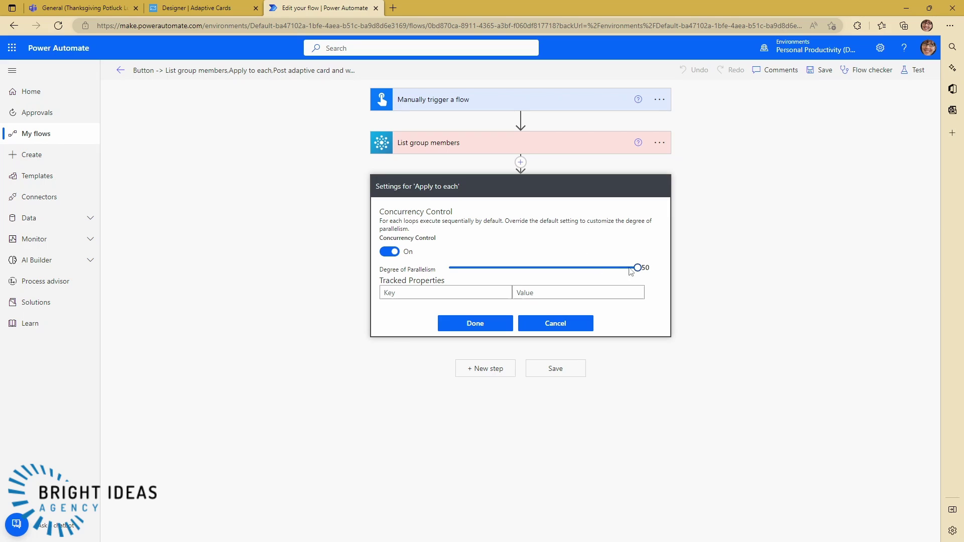
{"action": "mouse_move", "coordinate": [638, 268]}
{"action": "left_mouse_down"}
{"action": "mouse_move", "coordinate": [448, 269]}
{"action": "mouse_move", "coordinate": [639, 257]}
{"action": "left_mouse_up"}
Lower the Apply to each loop's Degree of Parallelism slider from 50 down to 20
{"action": "left_click_drag", "start_coordinate": [637, 268], "coordinate": [522, 274]}
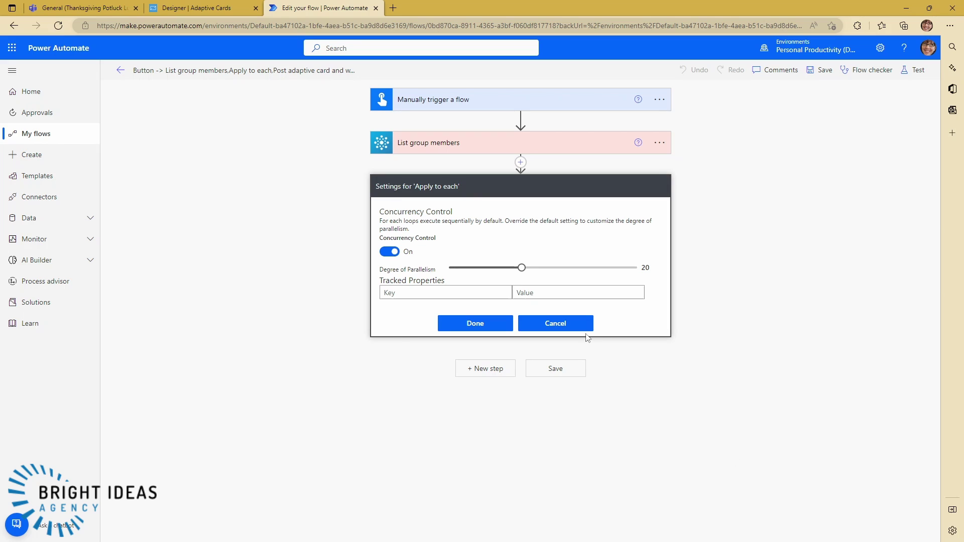
{"action": "mouse_move", "coordinate": [522, 268]}
{"action": "left_mouse_down"}
{"action": "mouse_move", "coordinate": [653, 282]}
{"action": "mouse_move", "coordinate": [522, 268]}
{"action": "left_mouse_up"}
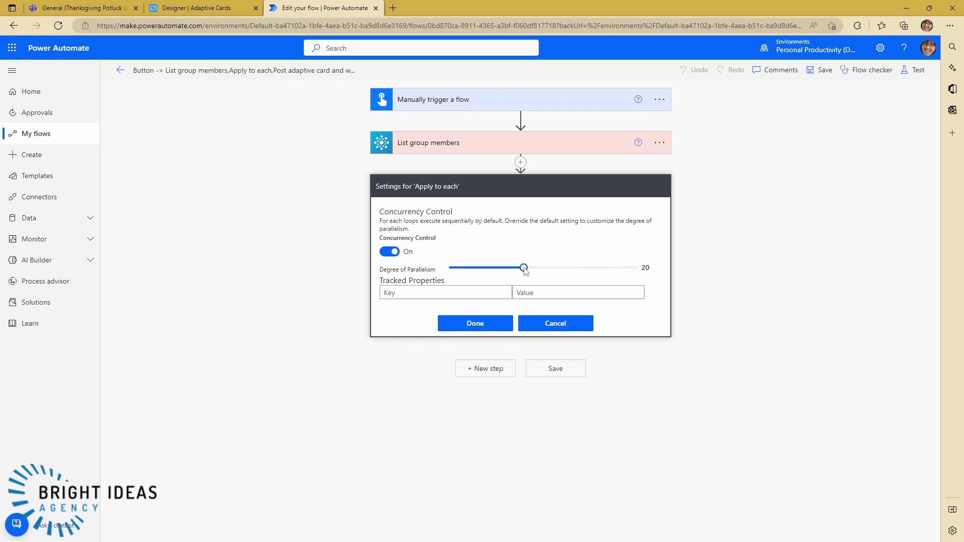